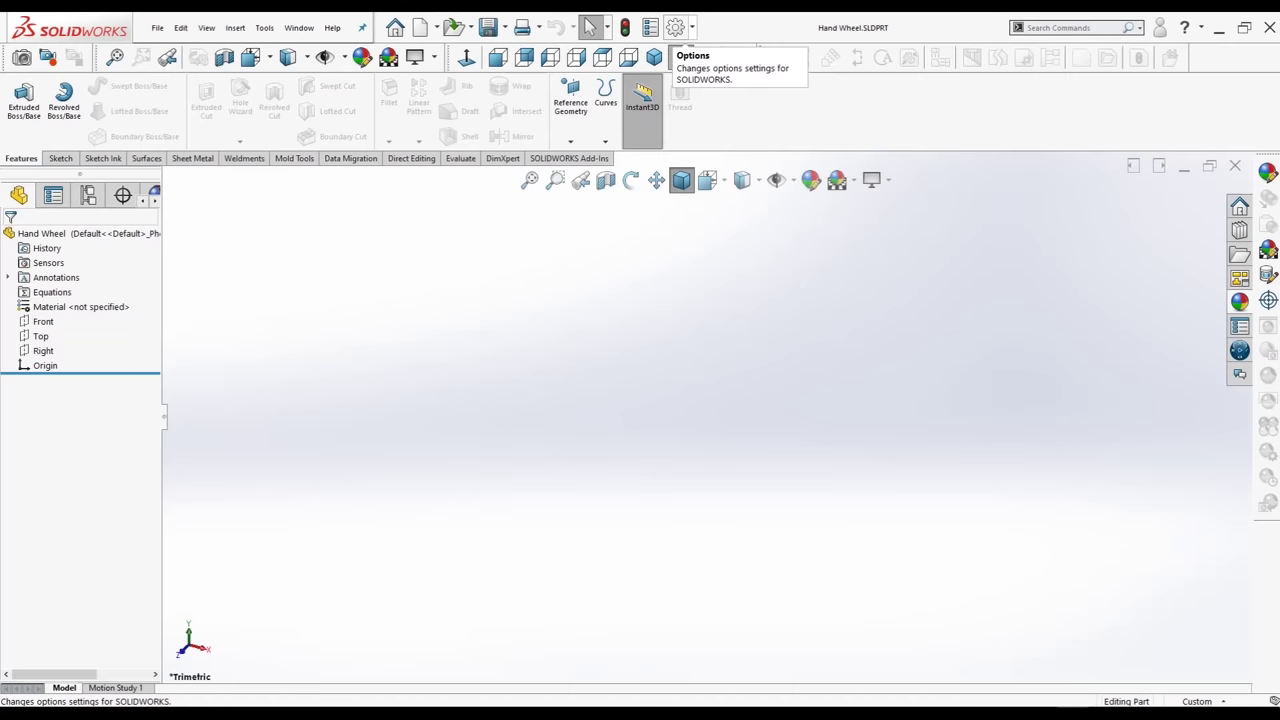
- Set the Hand Wheel part's document units to IPS (inch, pound, second)
{"action": "left_click", "coordinate": [691, 27]}
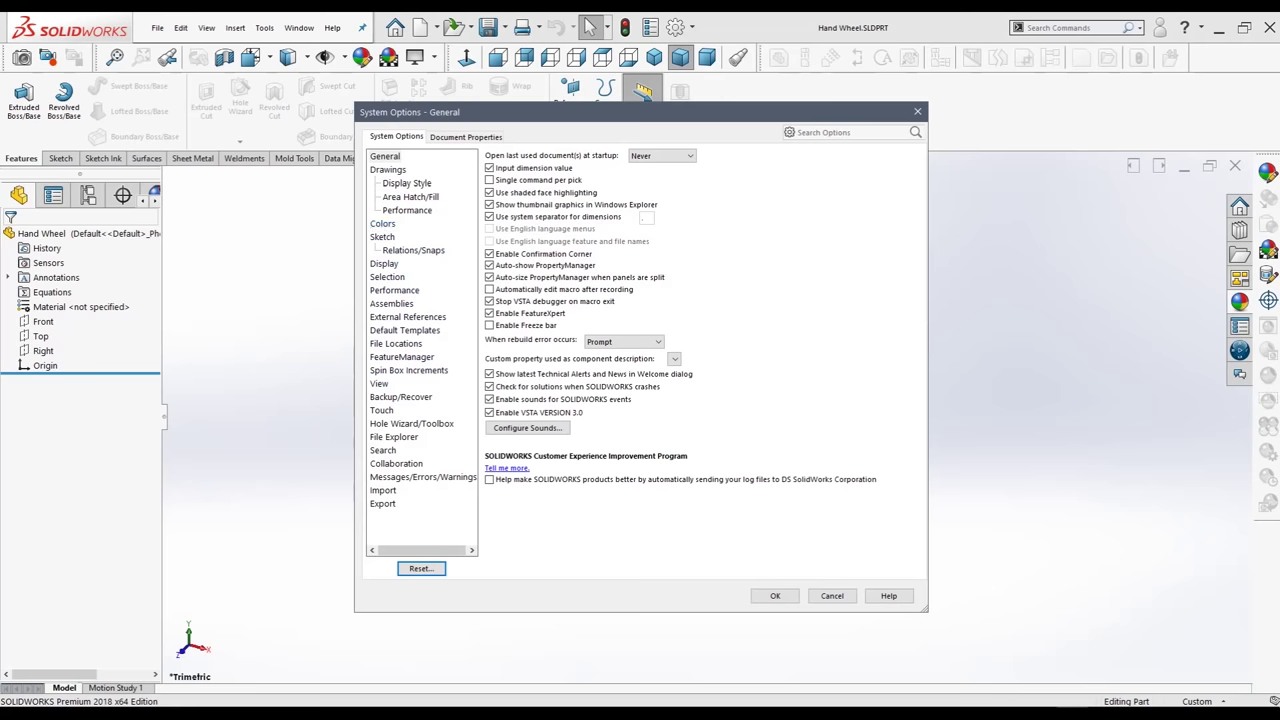
{"action": "left_click", "coordinate": [466, 136]}
{"action": "left_click", "coordinate": [379, 263]}
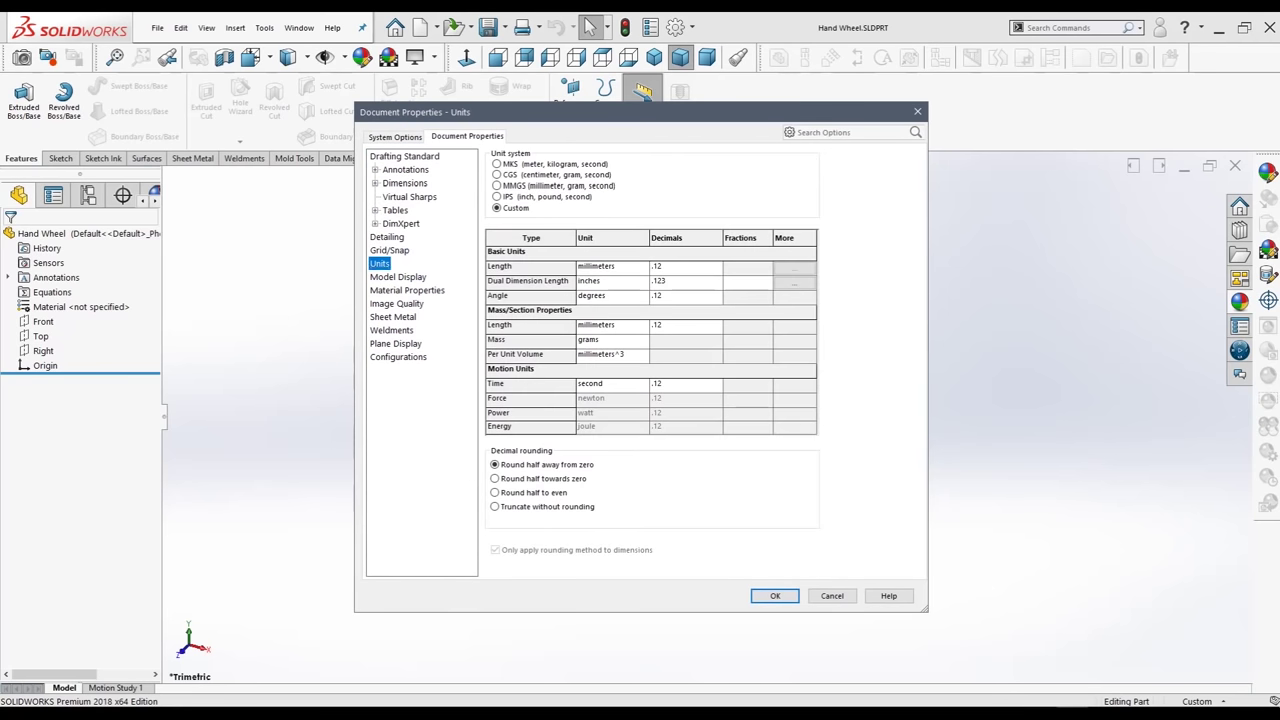
{"action": "left_click", "coordinate": [496, 196]}
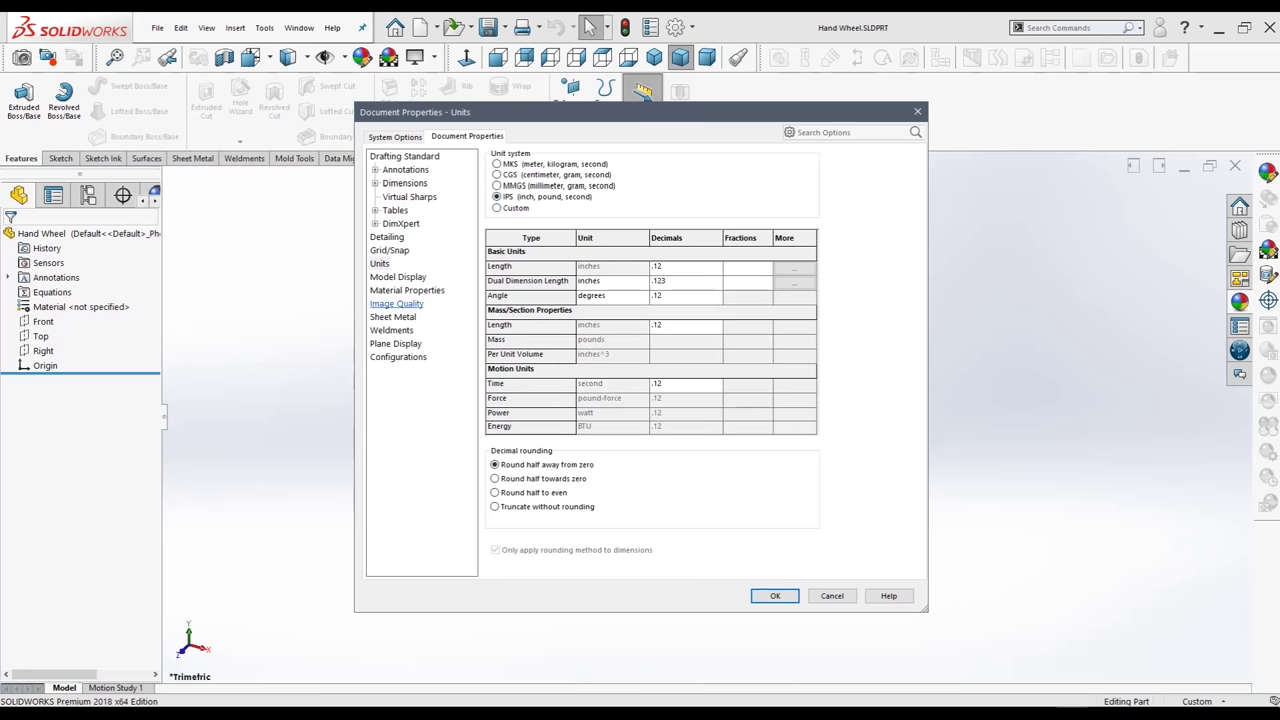
- Raise the shaded image quality slider to near High and close Document Properties
{"action": "left_click", "coordinate": [396, 303]}
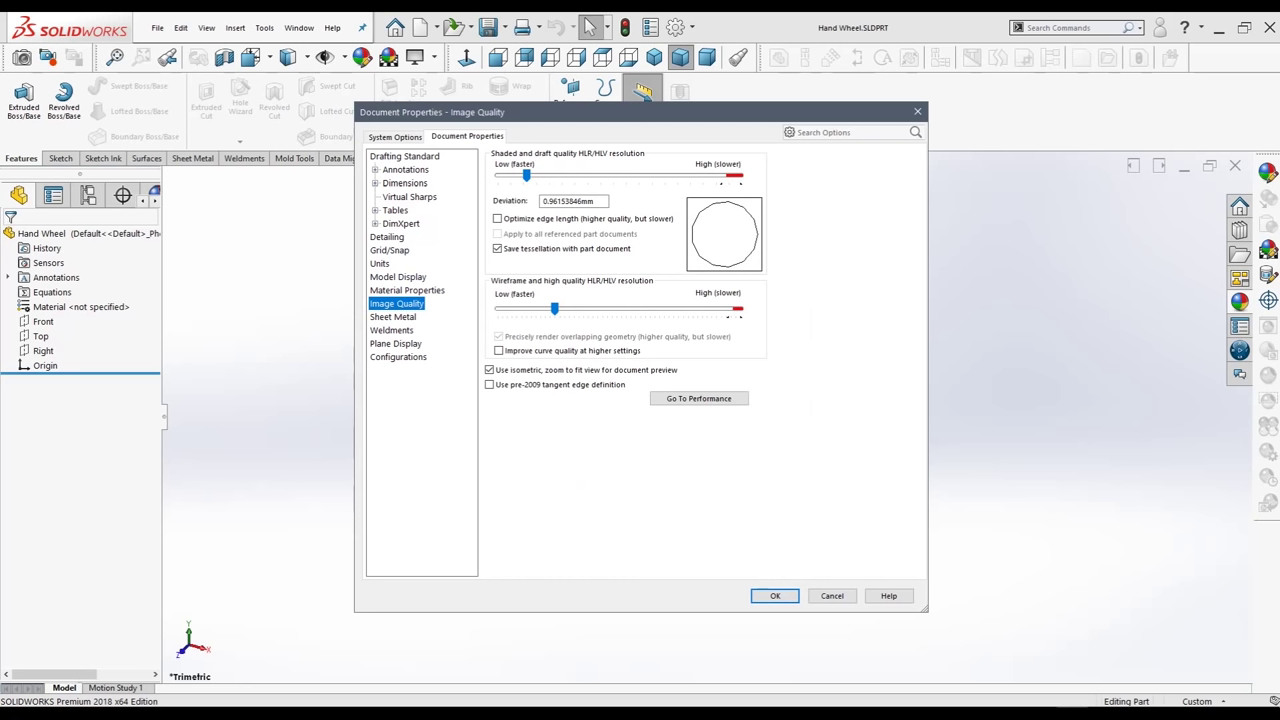
{"action": "left_click_drag", "start_coordinate": [526, 175], "coordinate": [720, 175]}
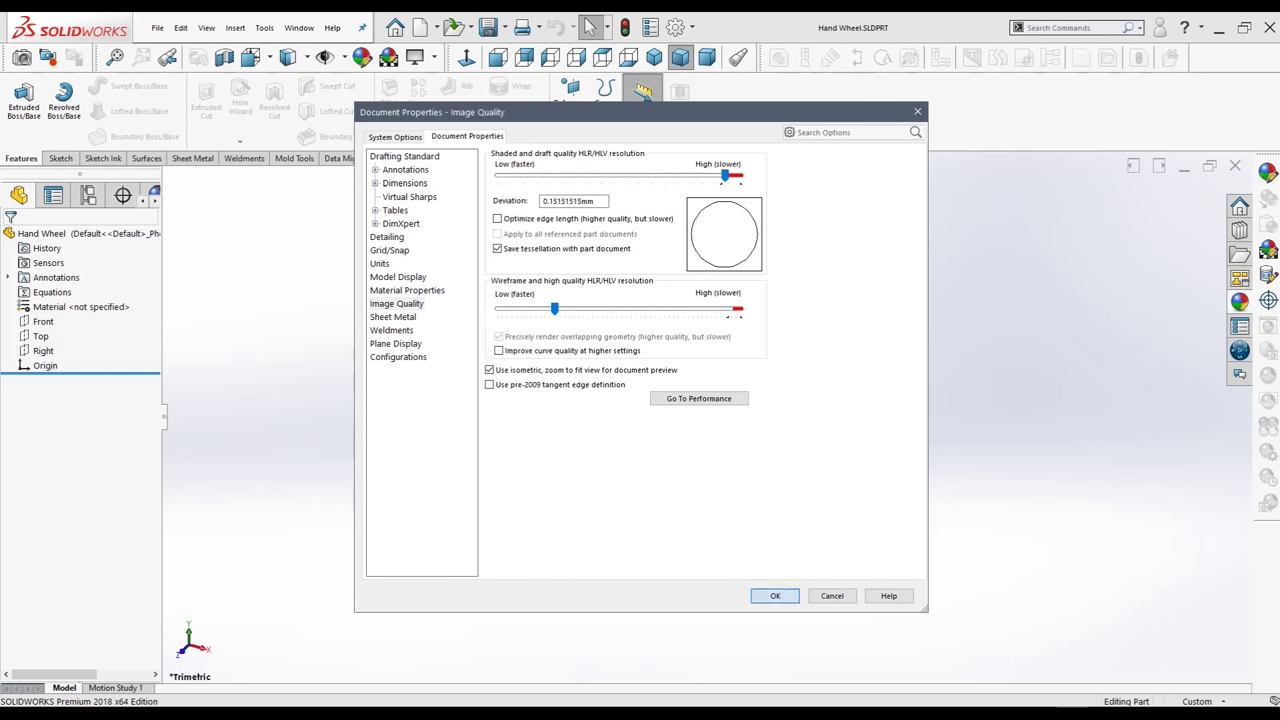
{"action": "key", "text": "Return"}
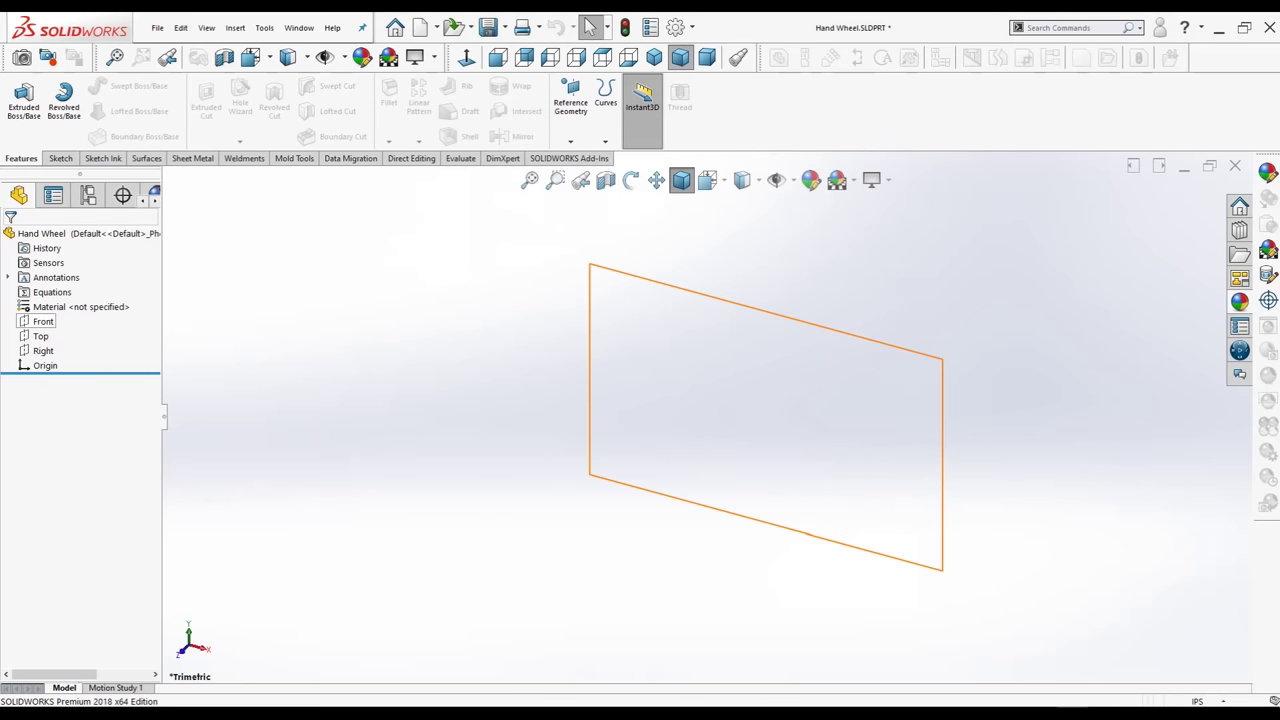
{"action": "left_click", "coordinate": [1239, 301]}
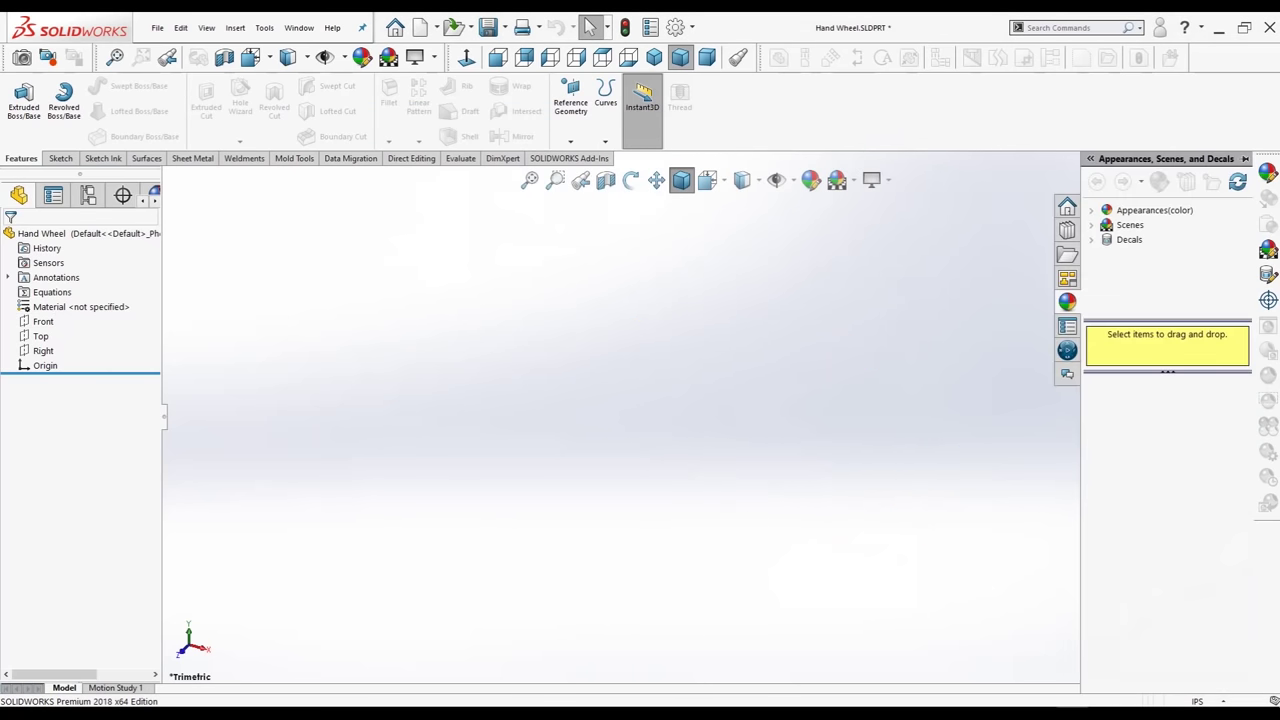
{"action": "left_click", "coordinate": [1154, 210]}
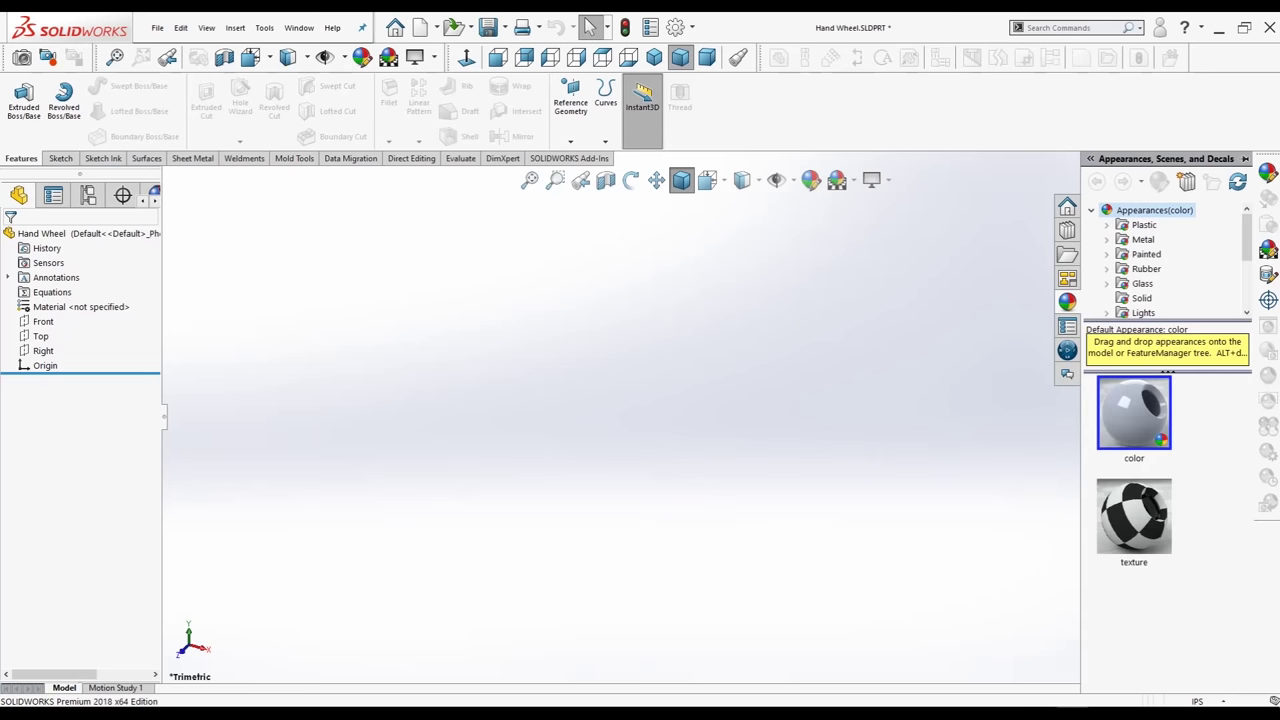
{"action": "left_click", "coordinate": [1107, 224]}
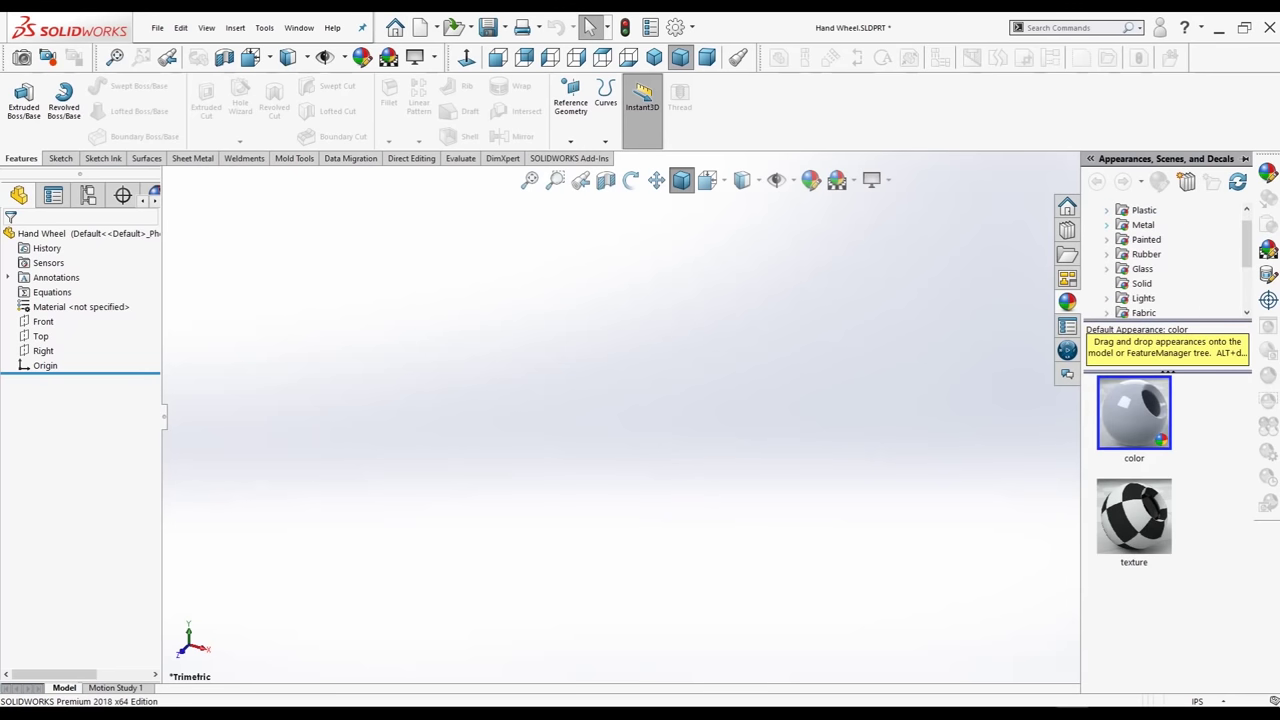
{"action": "left_click", "coordinate": [1156, 224]}
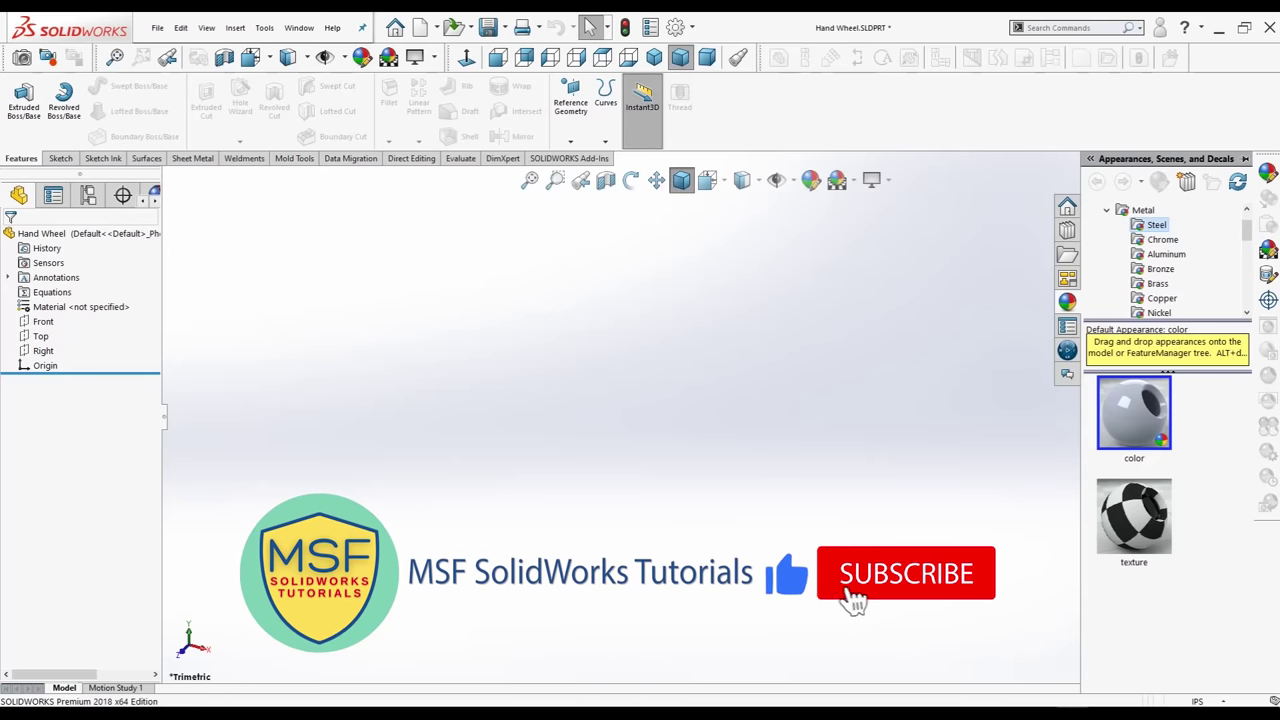
{"action": "left_click", "coordinate": [1133, 516]}
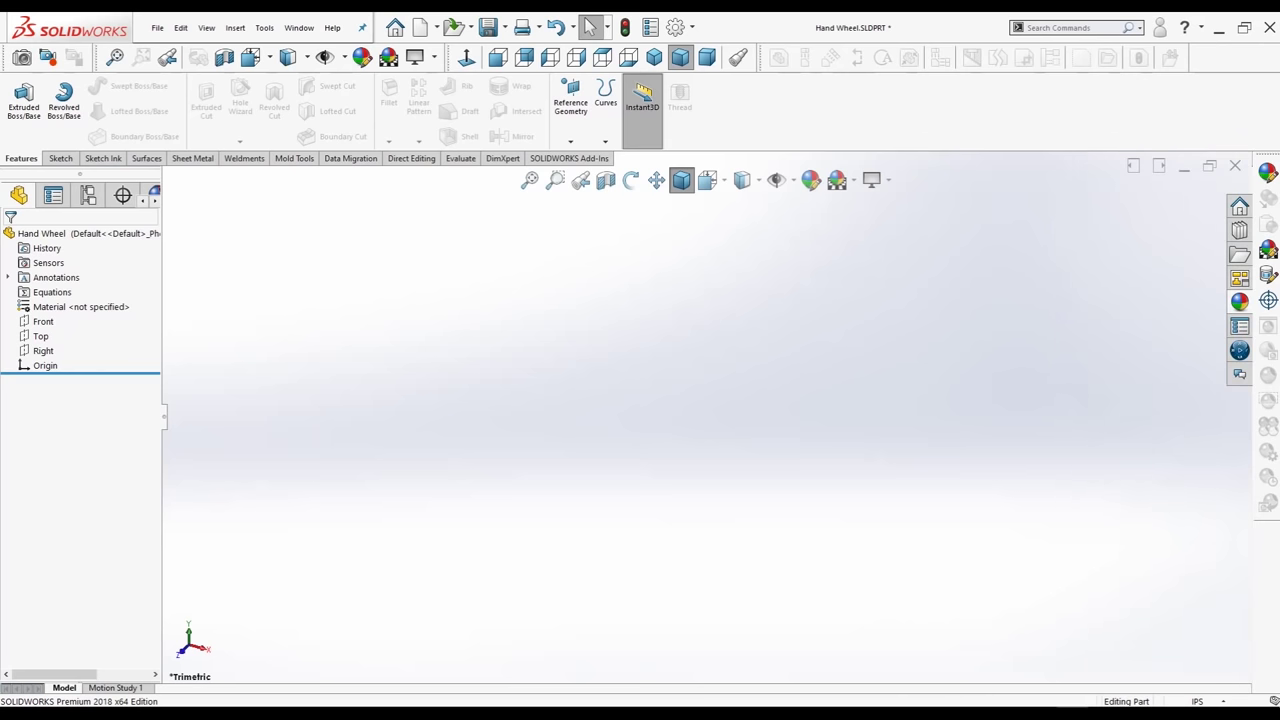
{"action": "left_click", "coordinate": [43, 321]}
- Start a Front-plane sketch and draw a horizontal centerline from the origin
{"action": "left_click", "coordinate": [46, 296]}
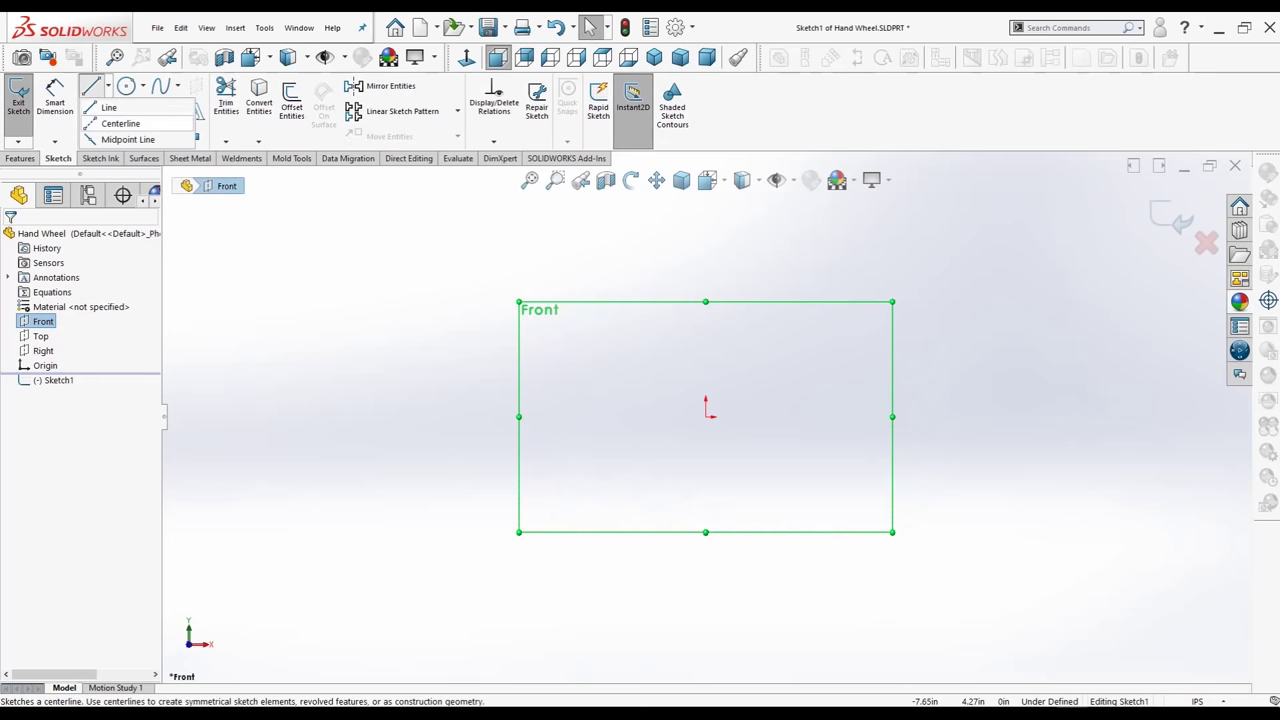
{"action": "left_click", "coordinate": [91, 86]}
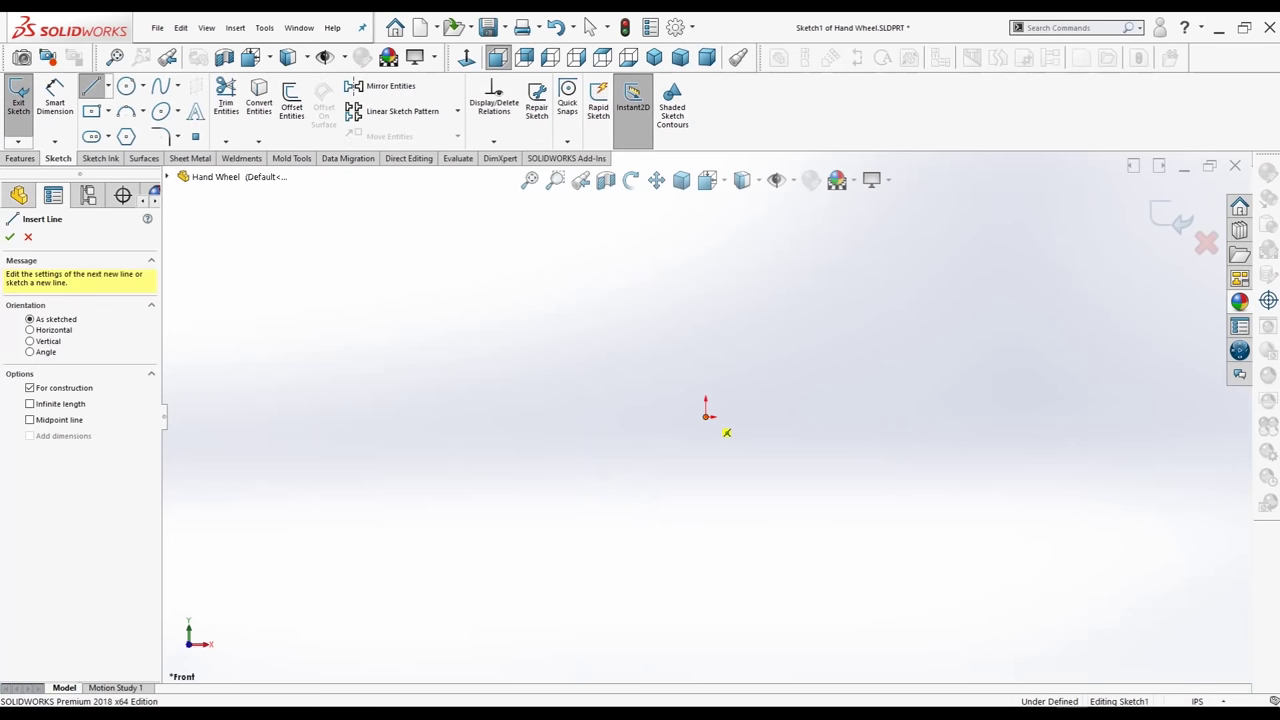
{"action": "left_click", "coordinate": [706, 416]}
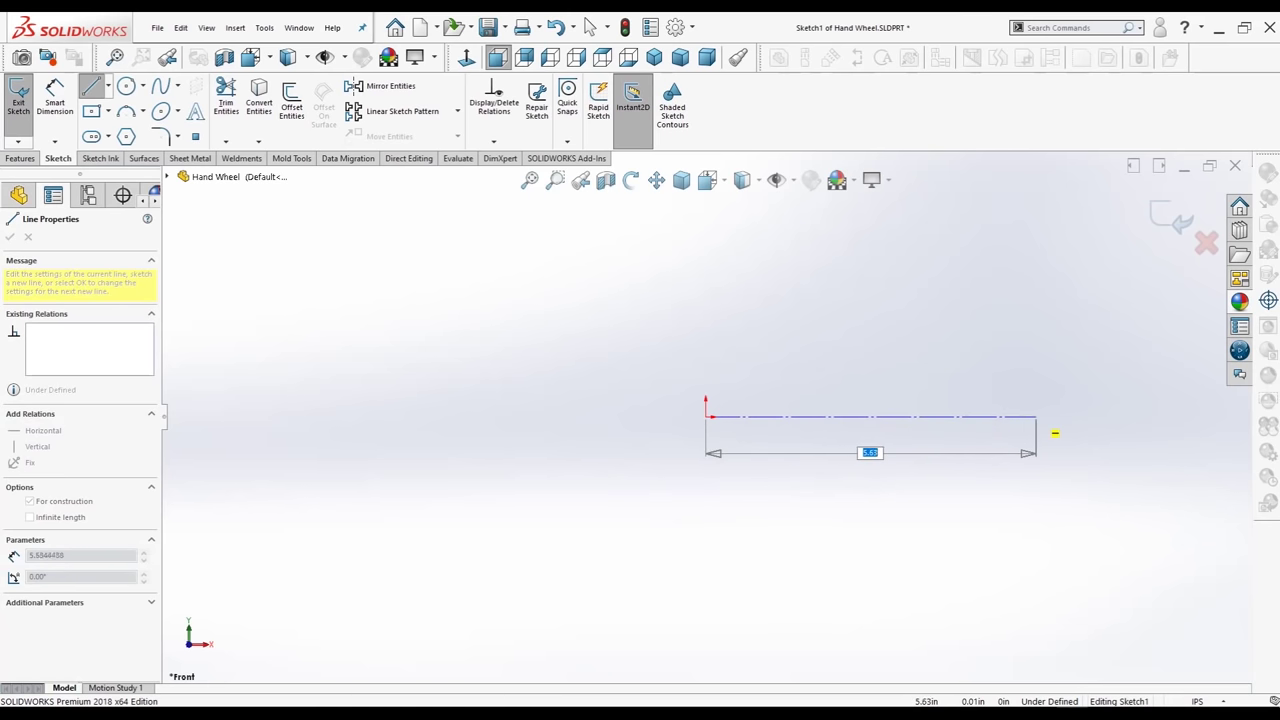
{"action": "left_click", "coordinate": [1036, 416]}
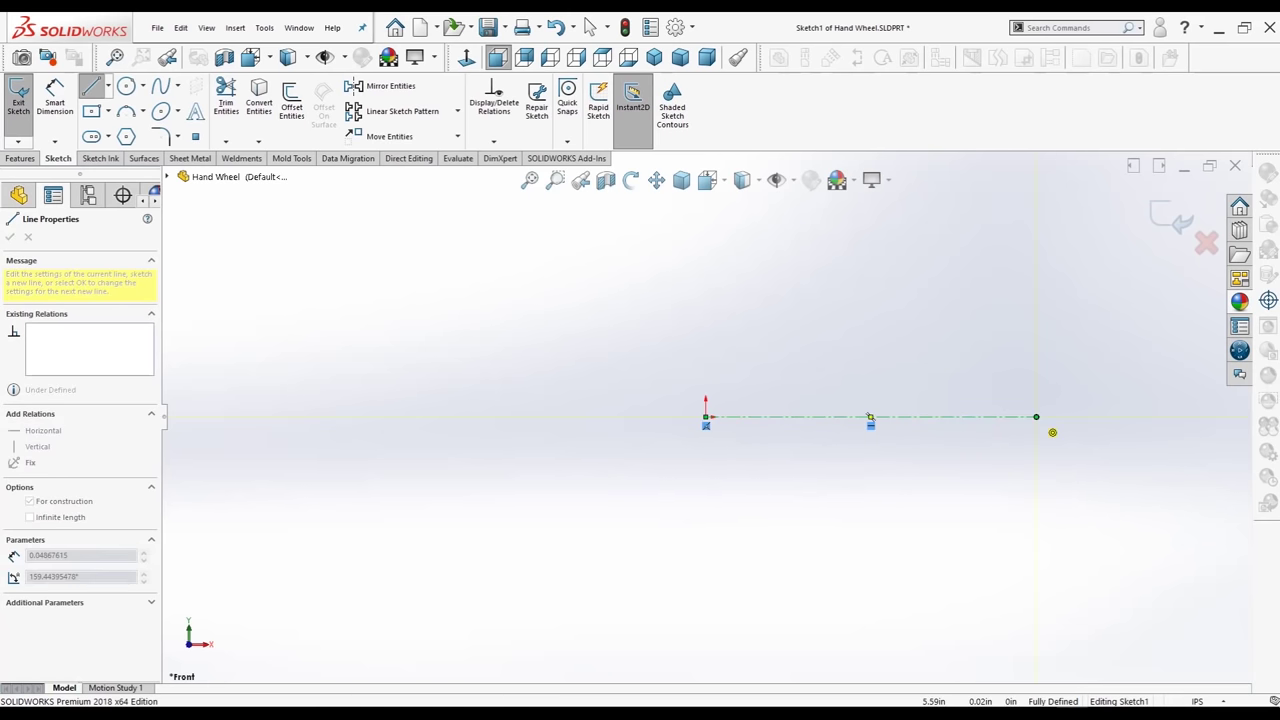
{"action": "key", "text": "Escape"}
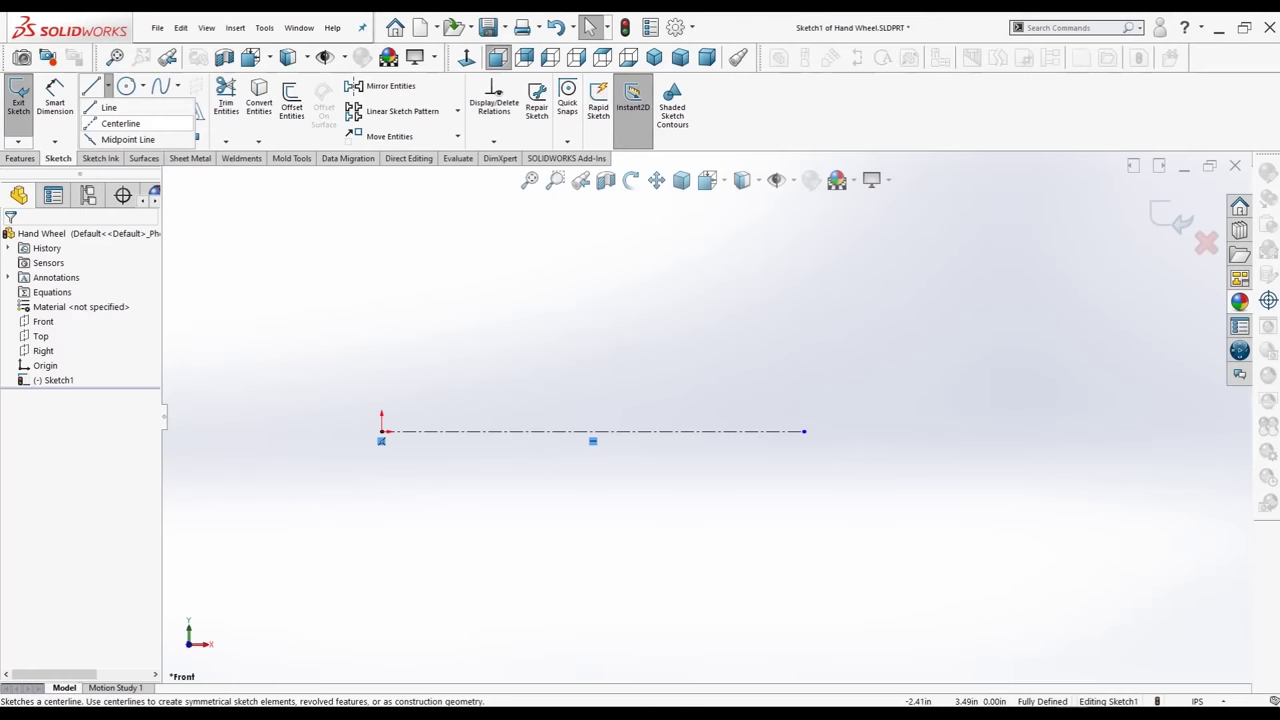
- Draw a 5.63 in vertical centerline rising from the origin
{"action": "left_click", "coordinate": [120, 123]}
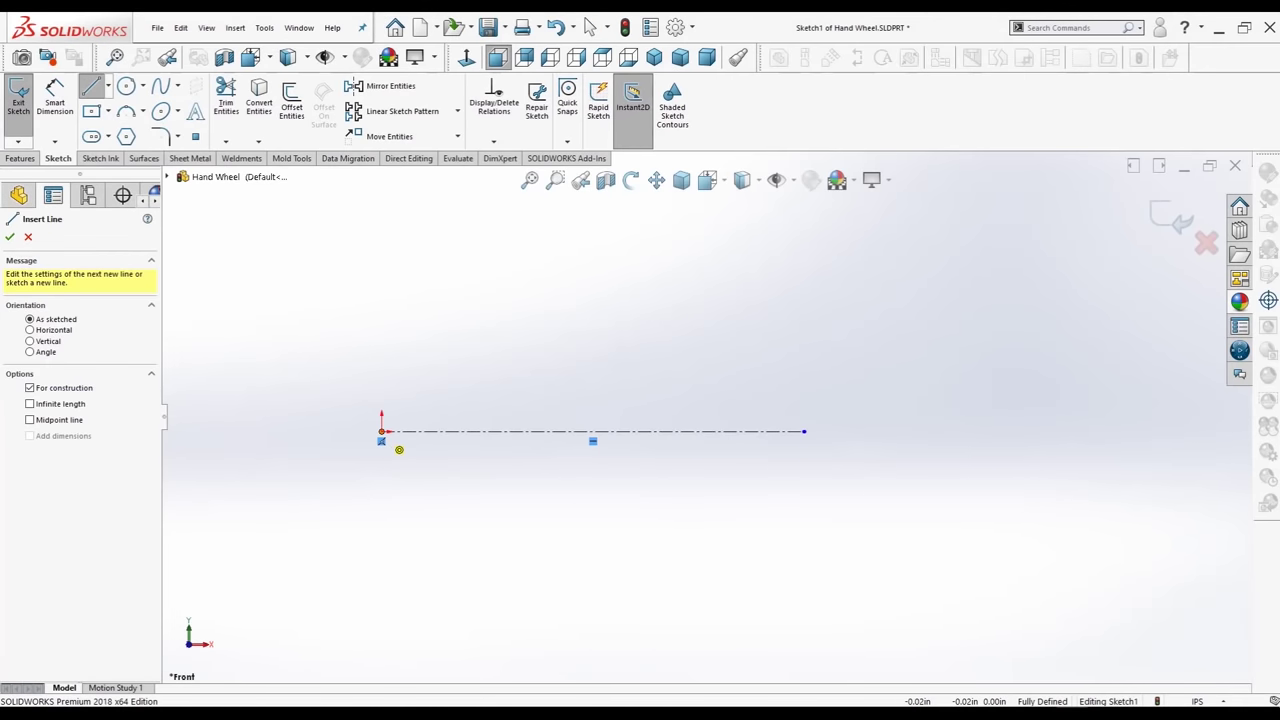
{"action": "left_click", "coordinate": [381, 431]}
{"action": "scroll", "coordinate": [705, 417], "scroll_direction": "up", "scroll_amount": 3}
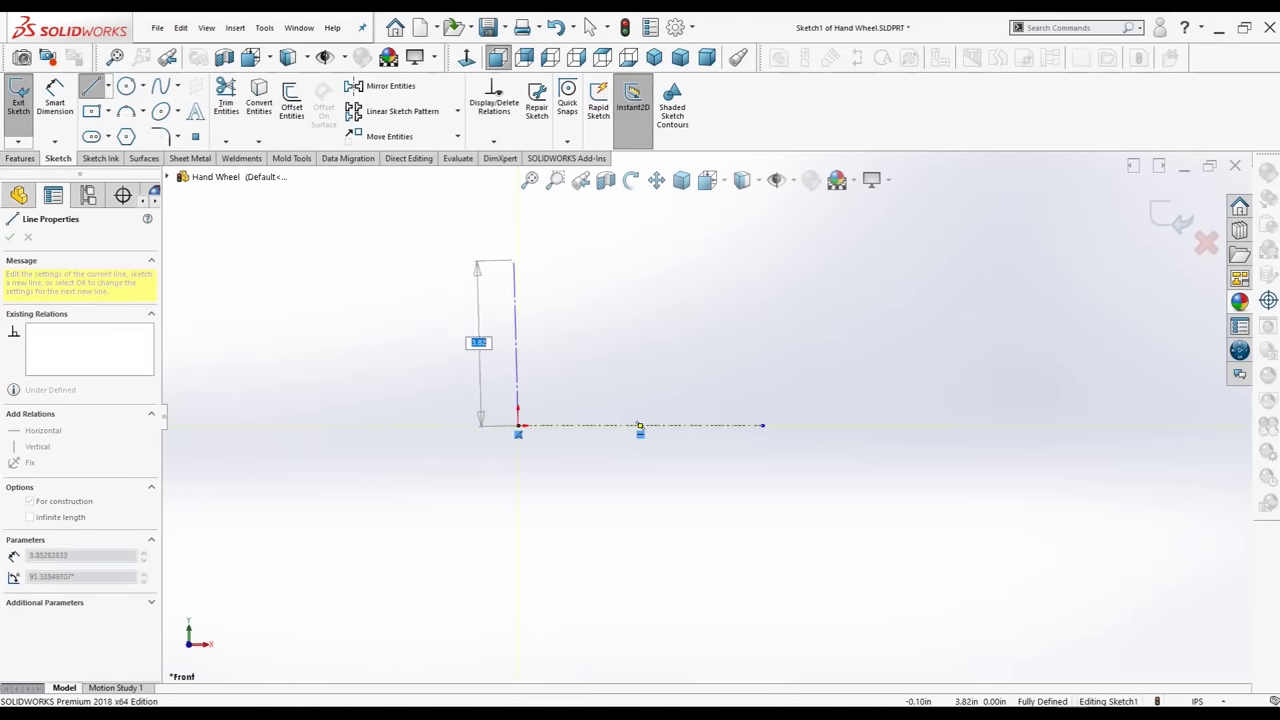
{"action": "left_click", "coordinate": [519, 258]}
{"action": "key", "text": "Escape"}
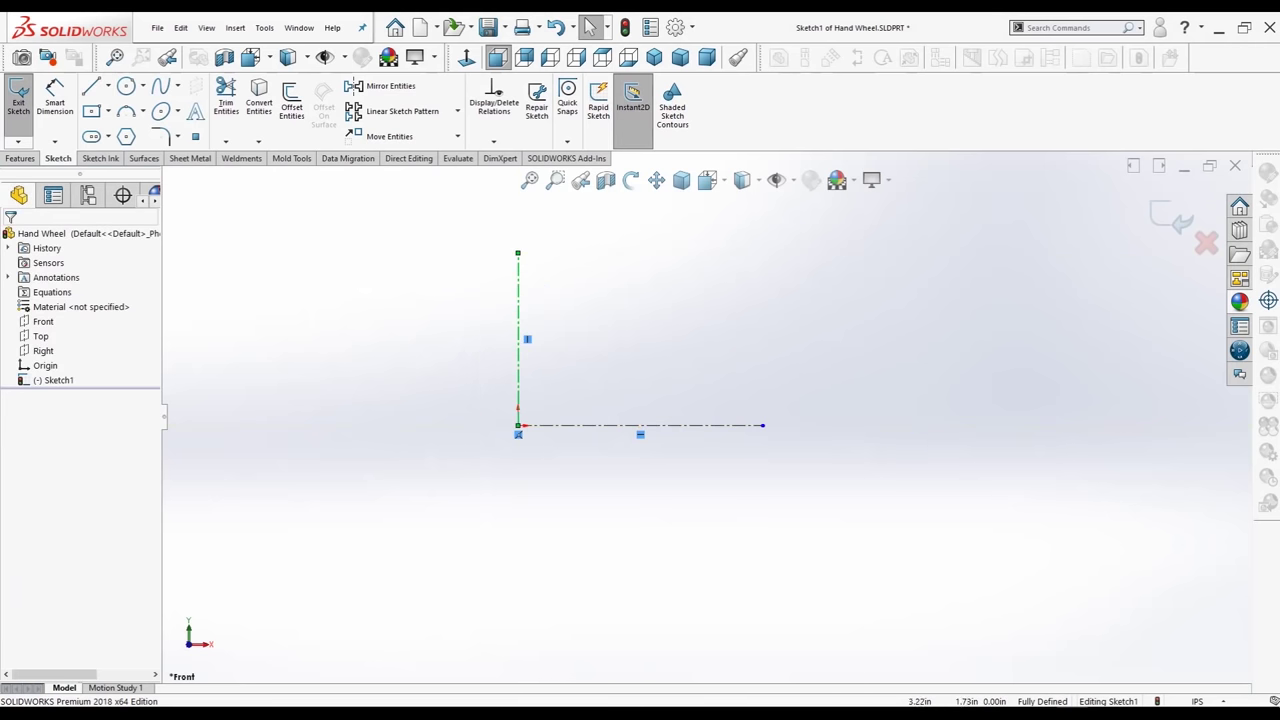
{"action": "scroll", "coordinate": [710, 425], "scroll_direction": "up", "scroll_amount": 1}
{"action": "scroll", "coordinate": [740, 360], "scroll_direction": "down", "scroll_amount": 3}
{"action": "scroll", "coordinate": [706, 419], "scroll_direction": "up", "scroll_amount": 2}
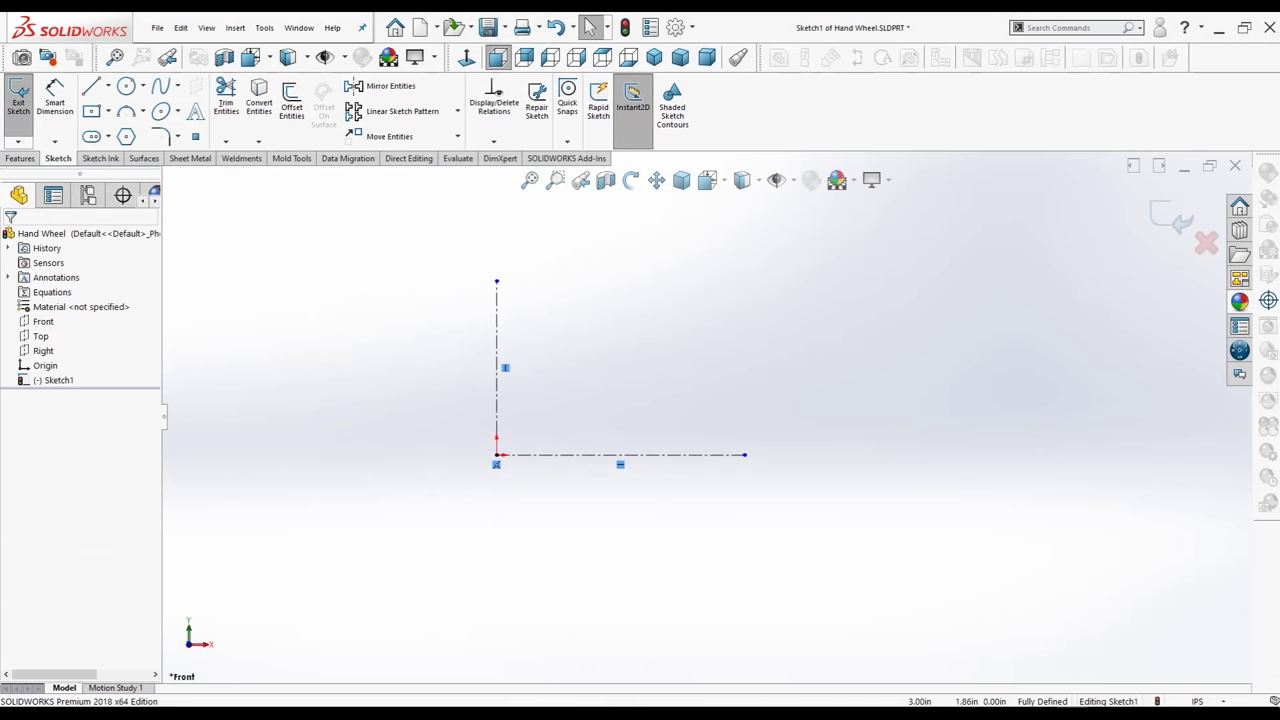
{"action": "scroll", "coordinate": [566, 344], "scroll_direction": "down", "scroll_amount": 1}
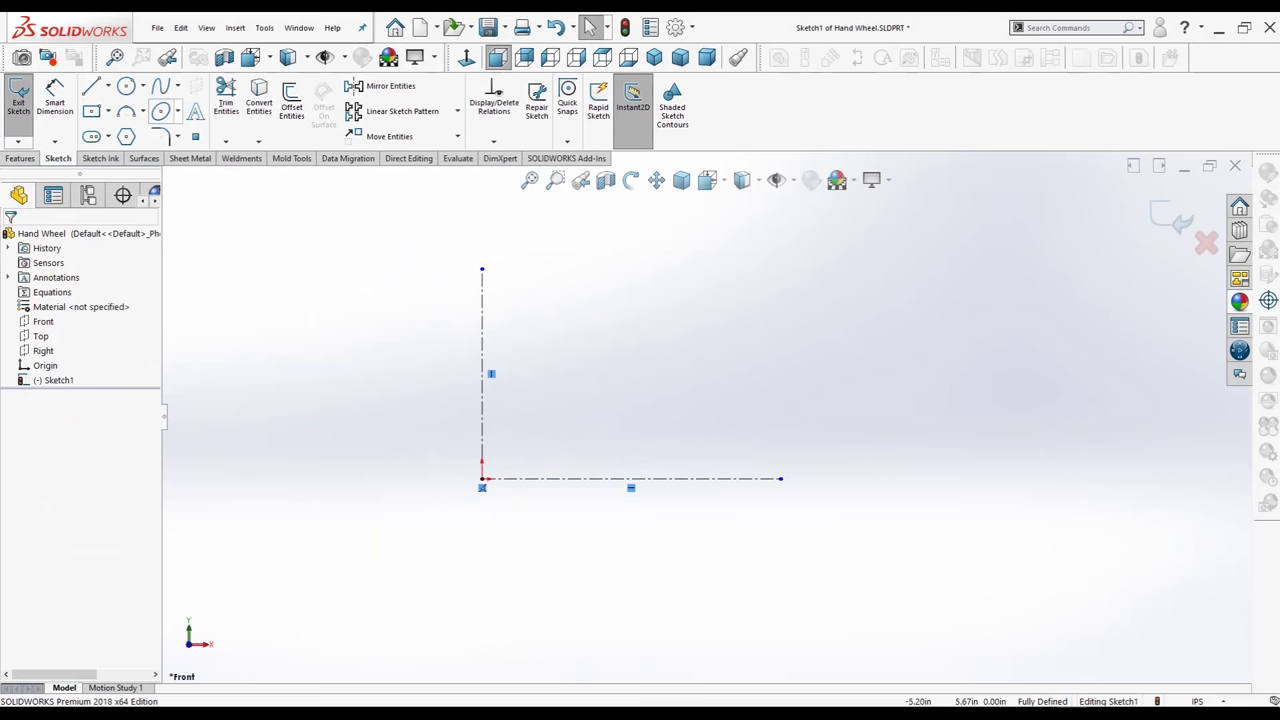
- Delete the horizontal centerline, leaving only the vertical one
{"action": "left_click", "coordinate": [177, 111]}
{"action": "left_click", "coordinate": [205, 131]}
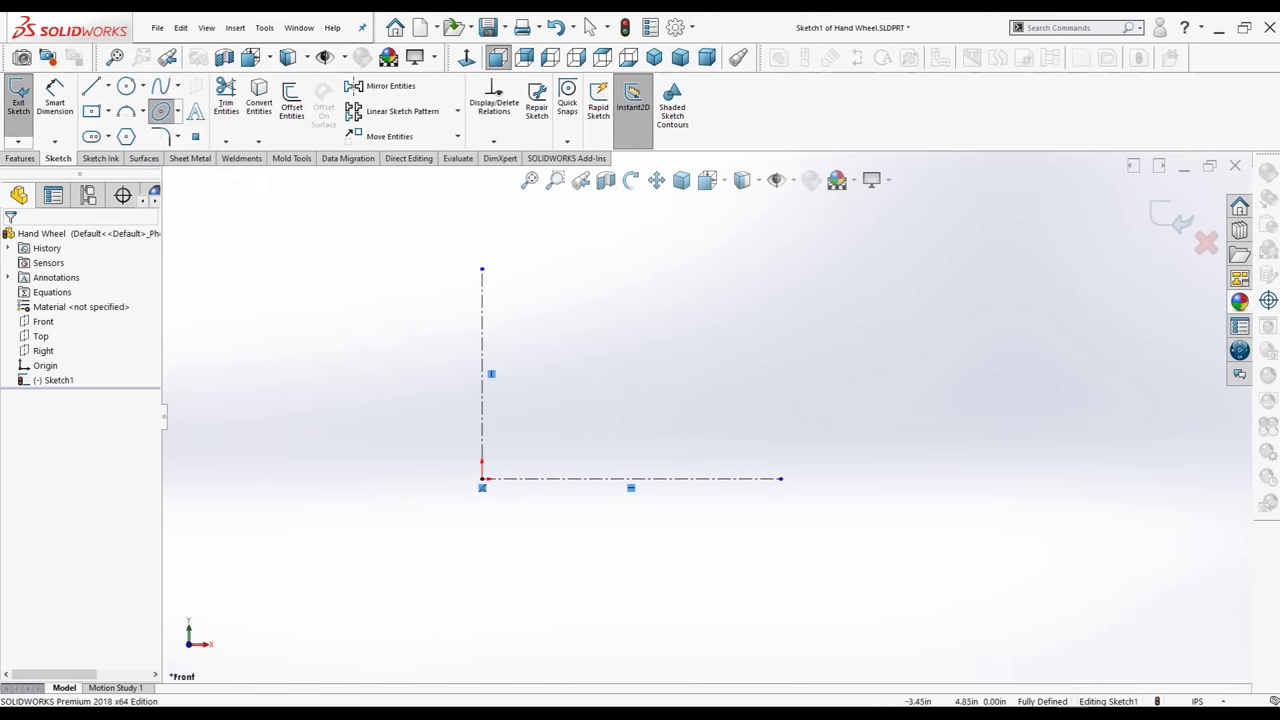
{"action": "key", "text": "Escape"}
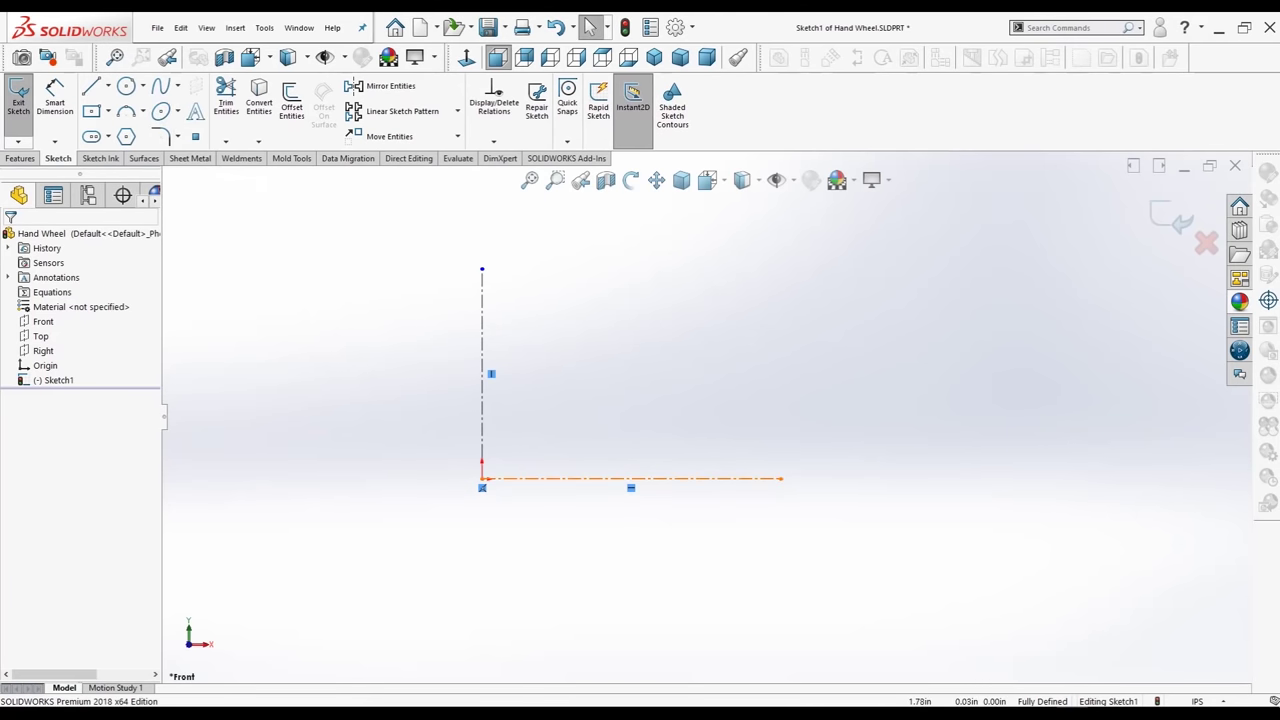
{"action": "left_click", "coordinate": [630, 479]}
{"action": "key", "text": "Delete"}
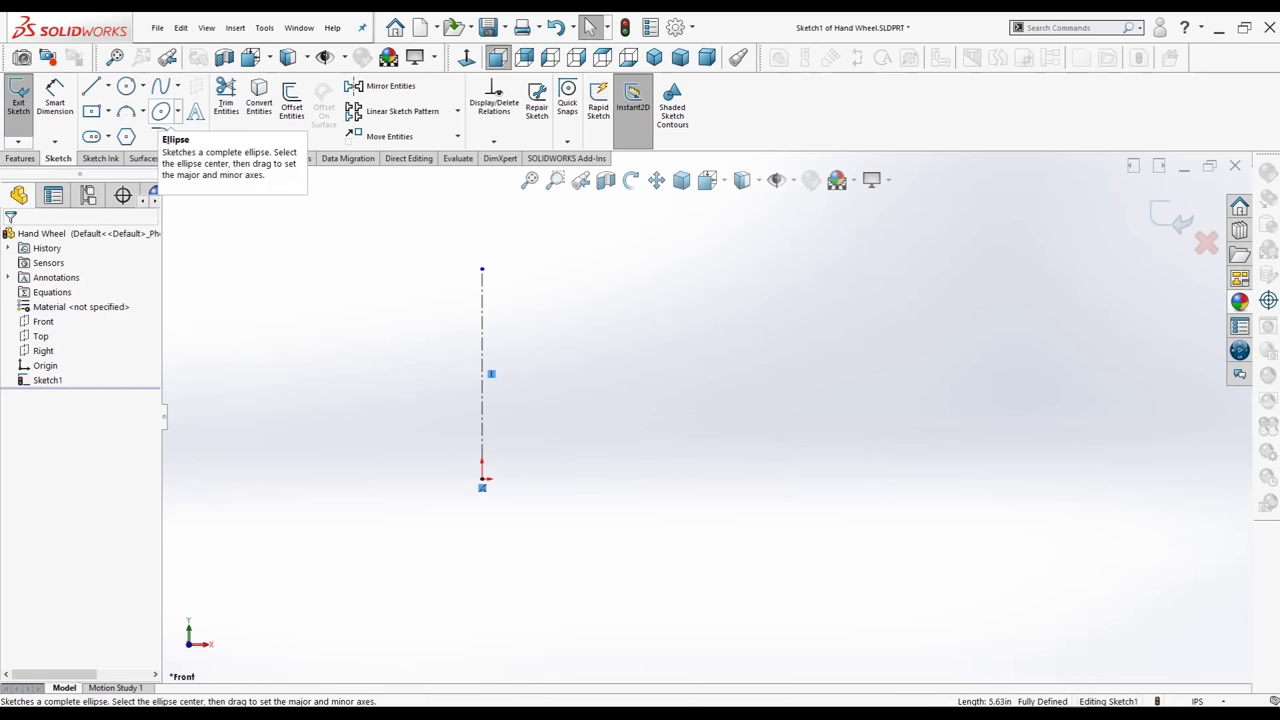
- Draw an ellipse to the right of the origin as the rim profile
{"action": "left_click", "coordinate": [161, 111]}
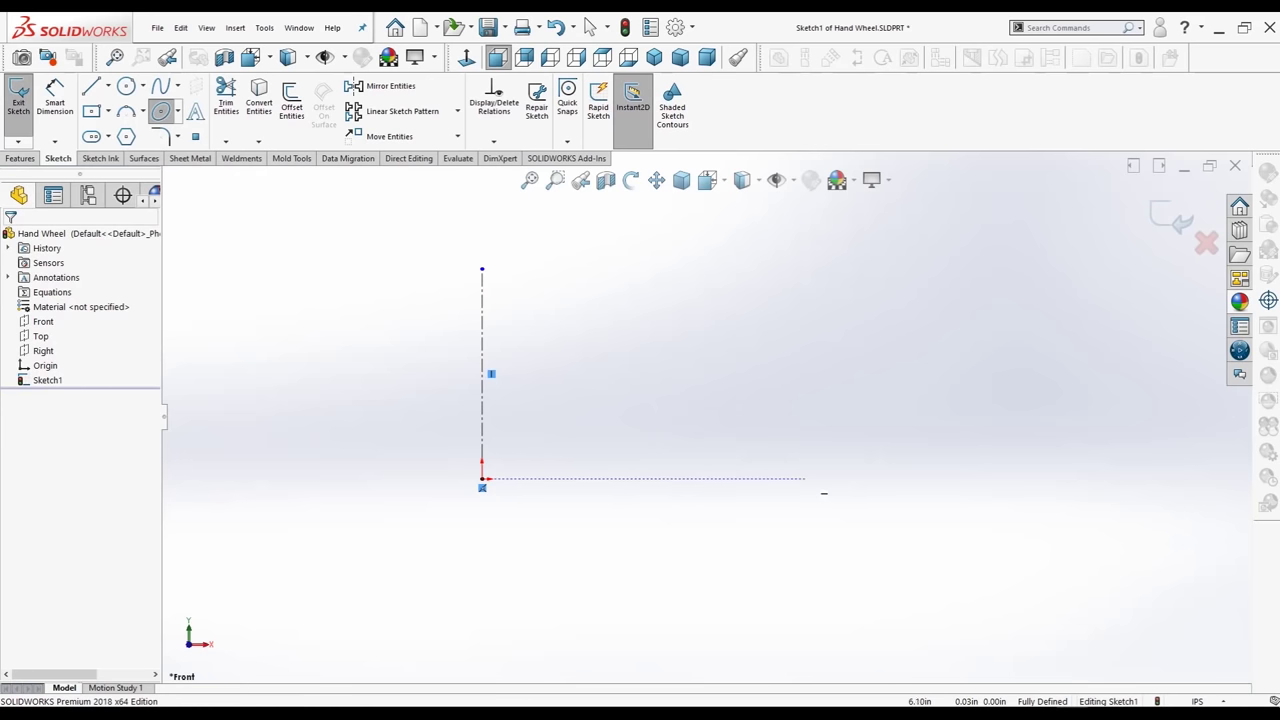
{"action": "left_click", "coordinate": [810, 478]}
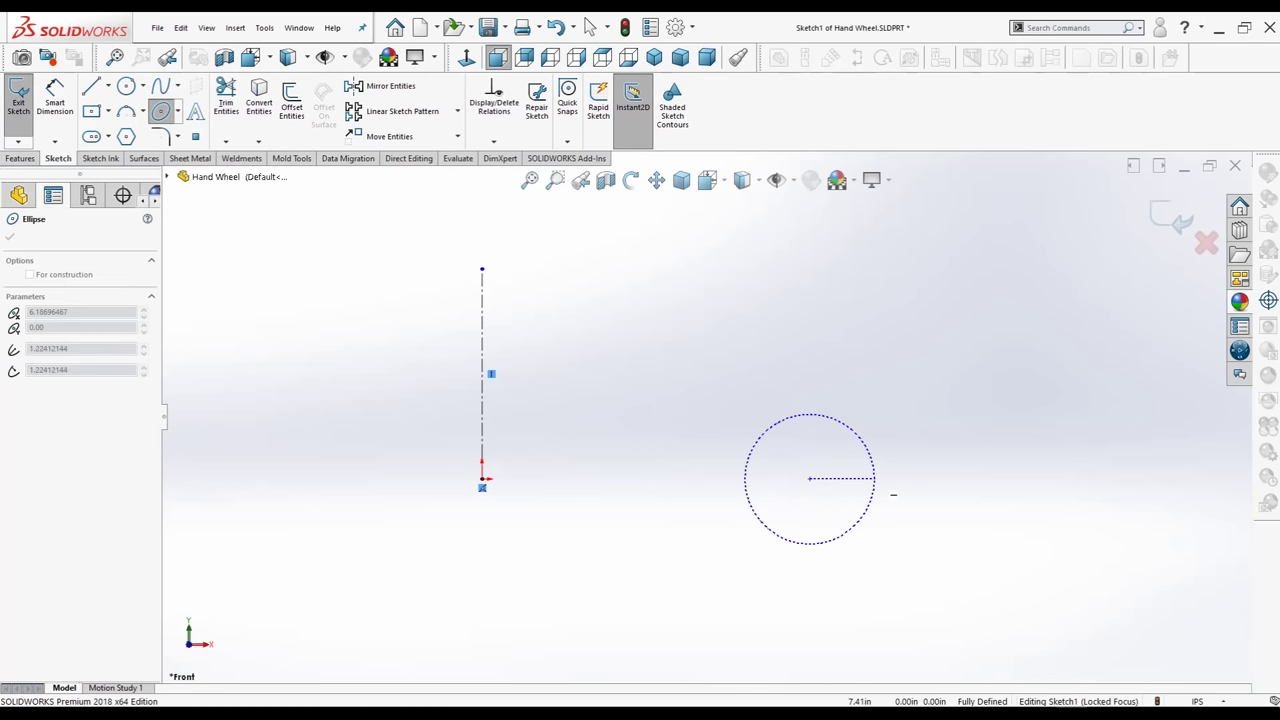
{"action": "left_click", "coordinate": [875, 478]}
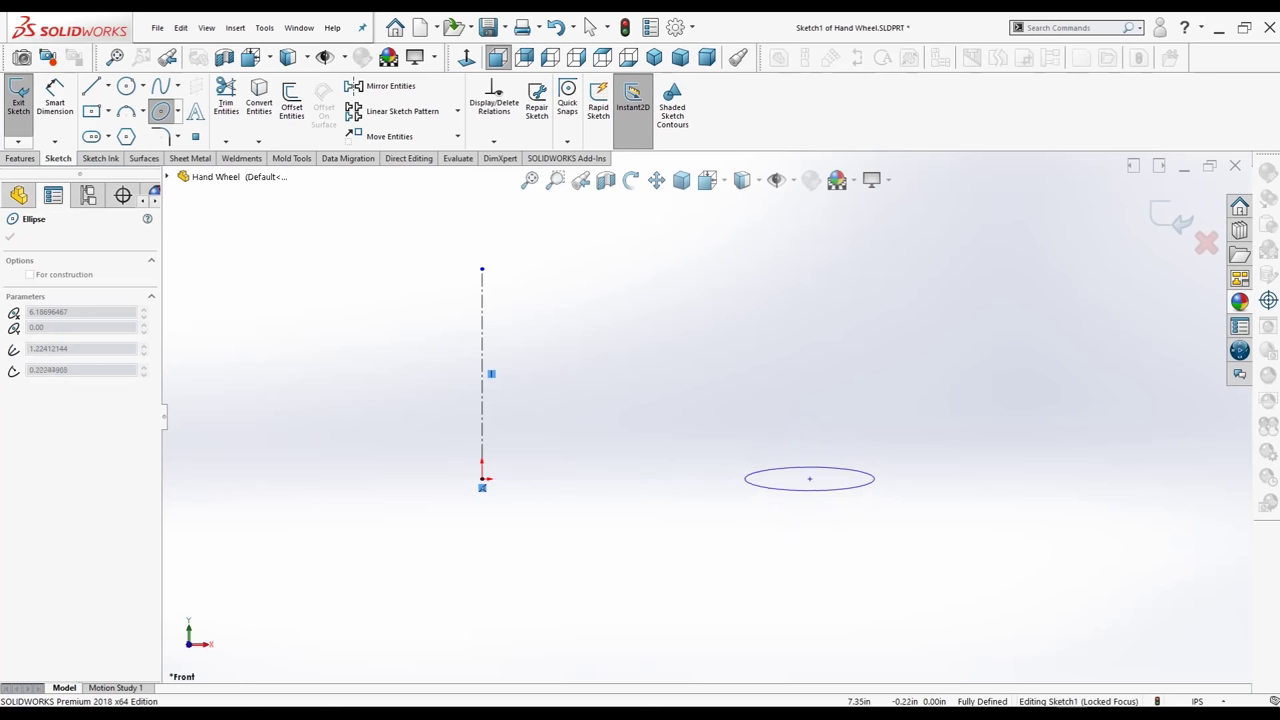
{"action": "left_click", "coordinate": [875, 540]}
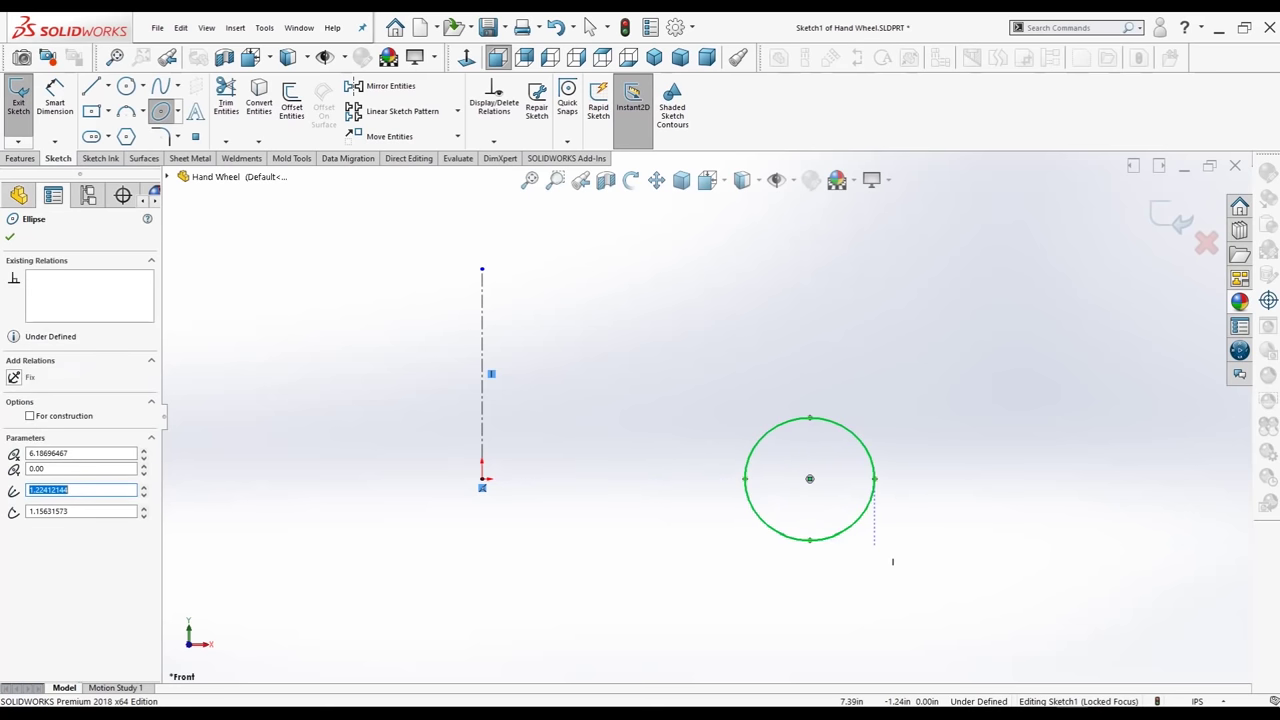
{"action": "key", "text": "Escape"}
- Dimension the ellipse 0.75 in wide and 1.00 in tall
{"action": "left_click", "coordinate": [55, 95]}
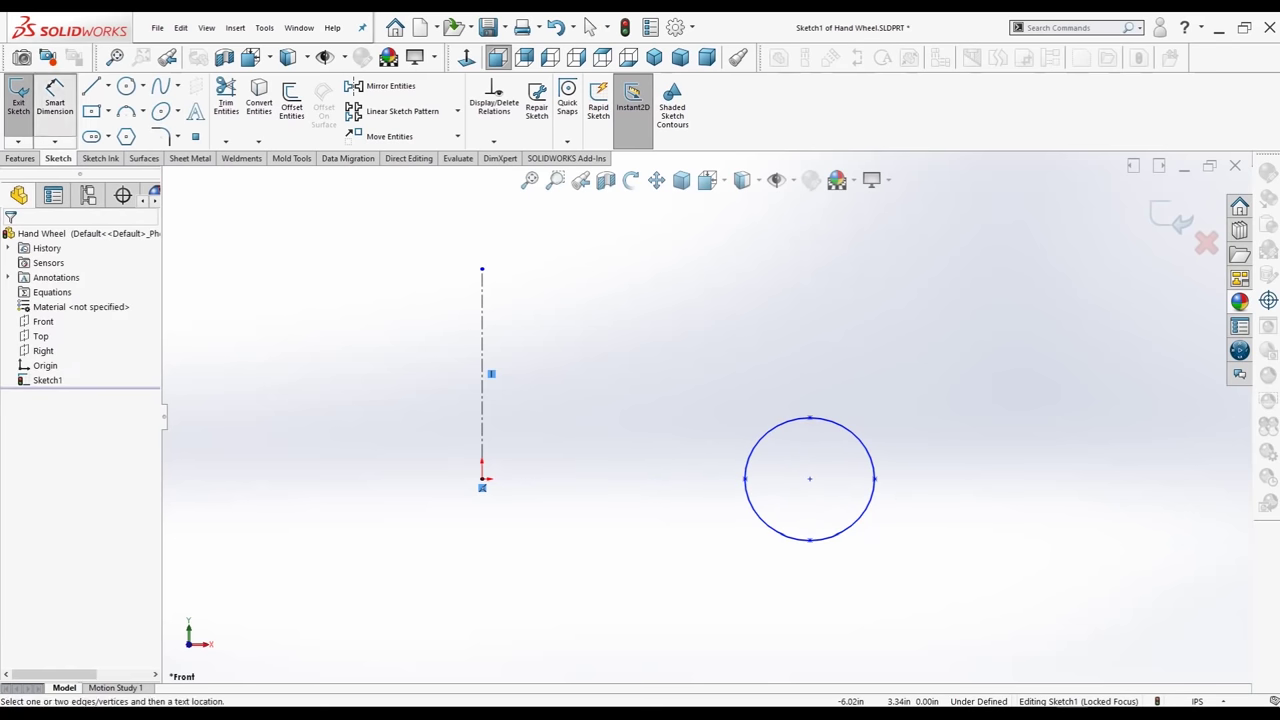
{"action": "left_click", "coordinate": [745, 479]}
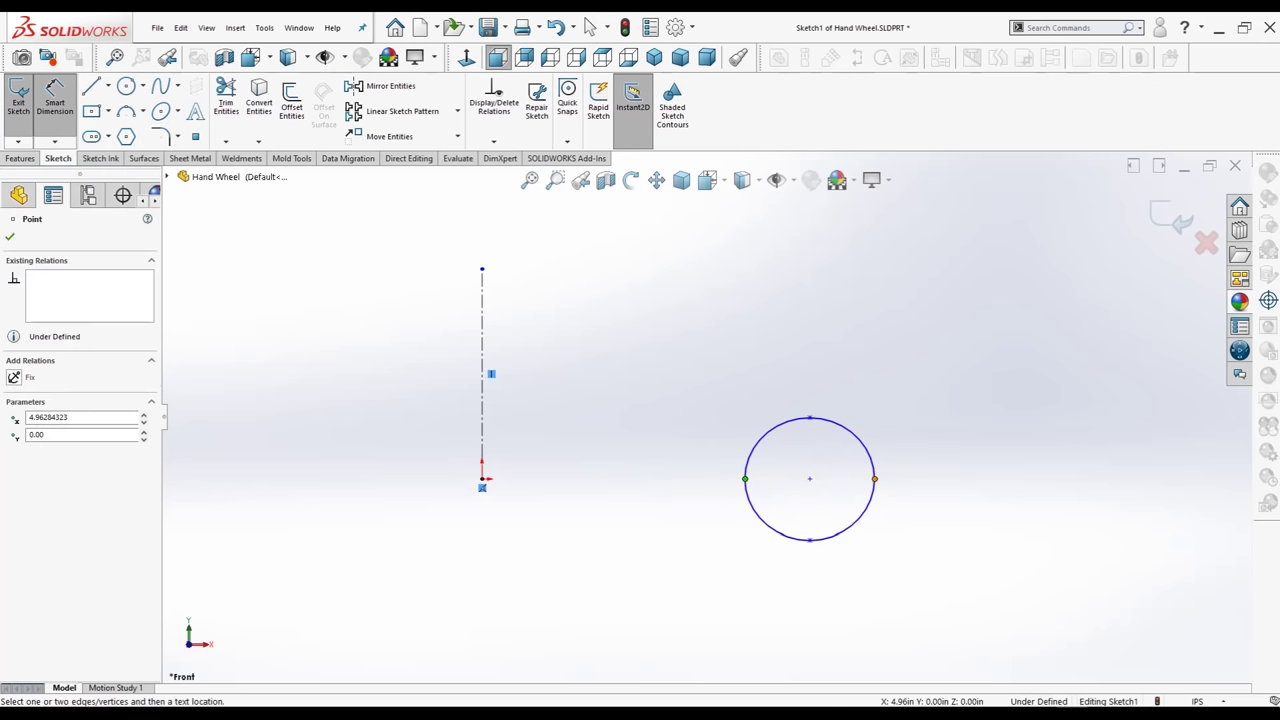
{"action": "left_click", "coordinate": [875, 479]}
{"action": "left_click", "coordinate": [815, 582]}
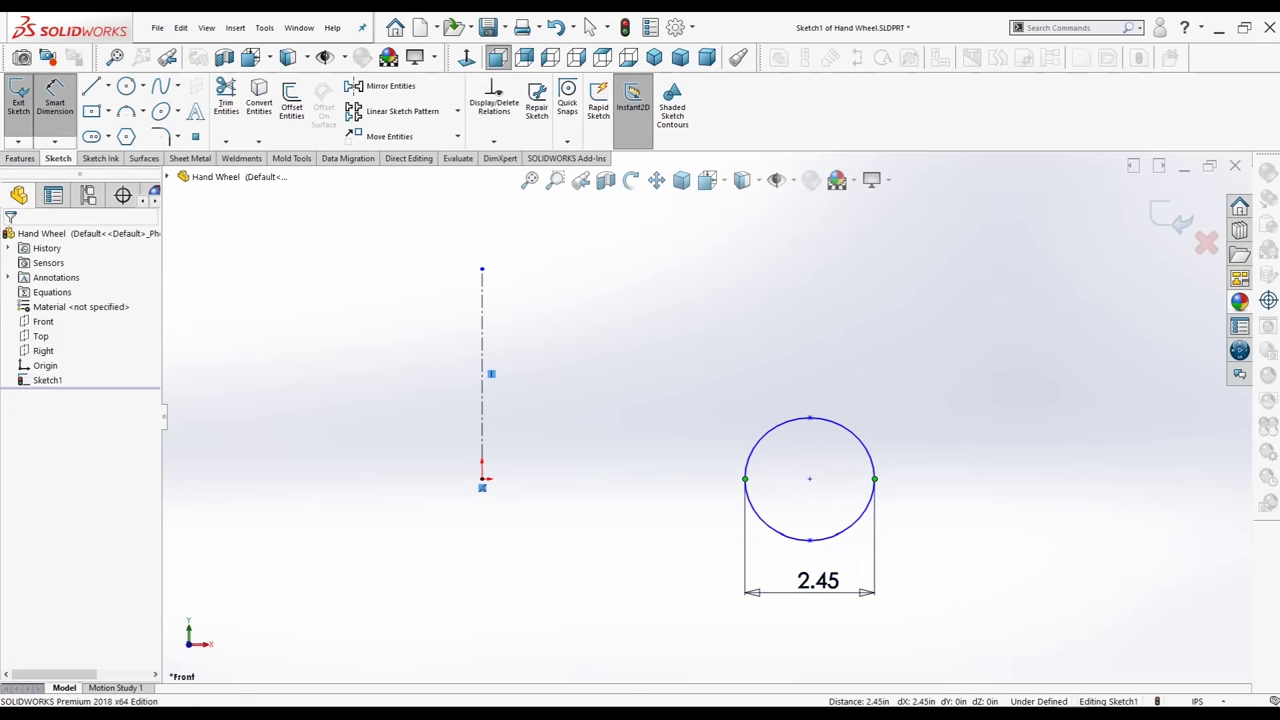
{"action": "type", "text": ".750"}
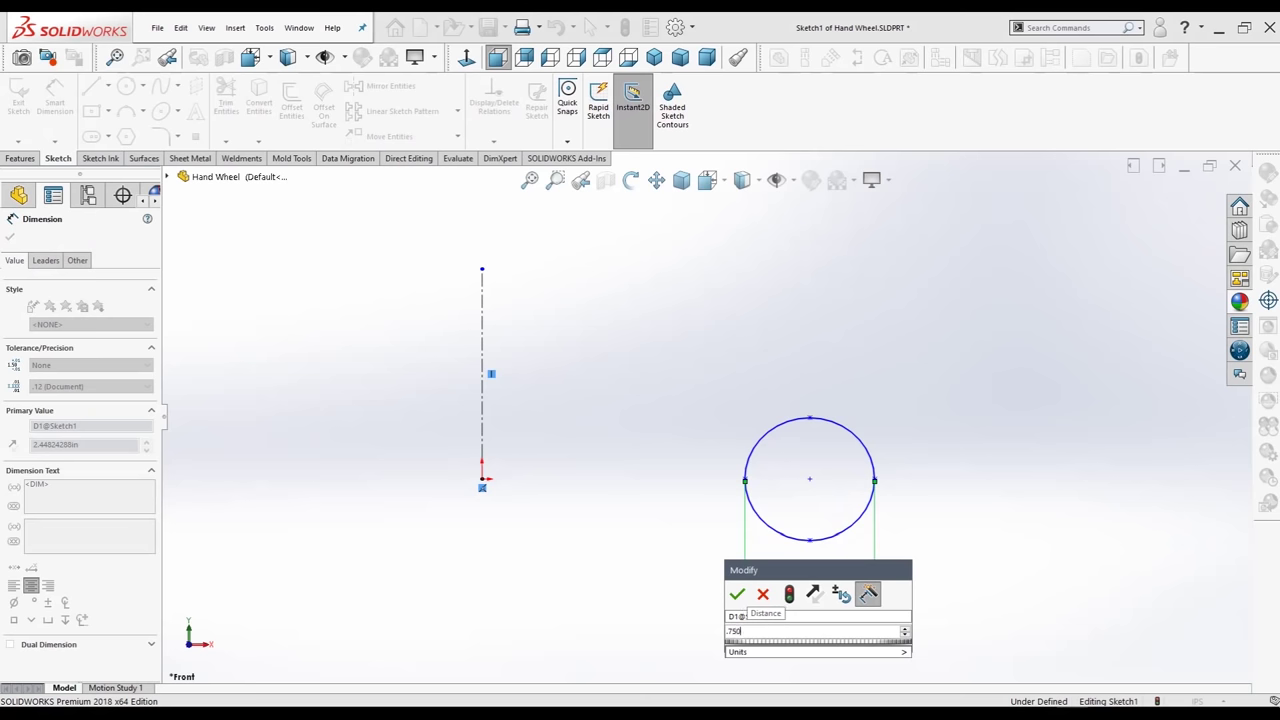
{"action": "key", "text": "Return"}
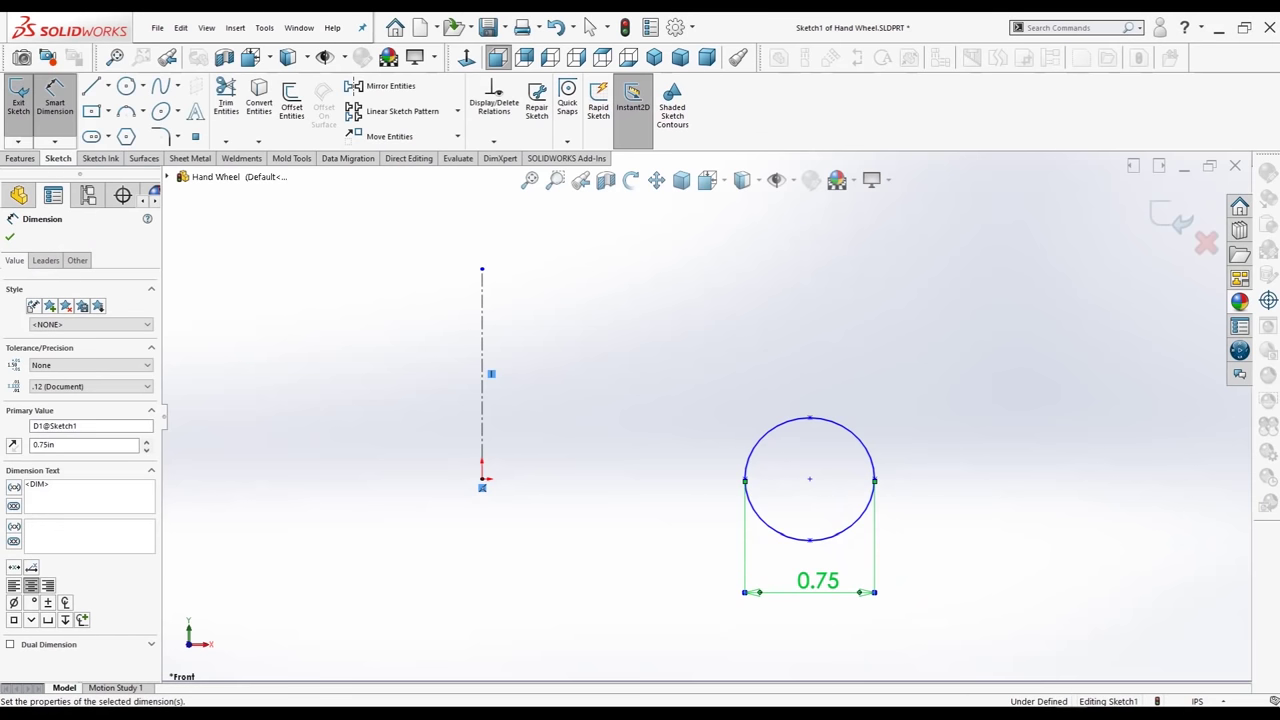
{"action": "left_click", "coordinate": [810, 418]}
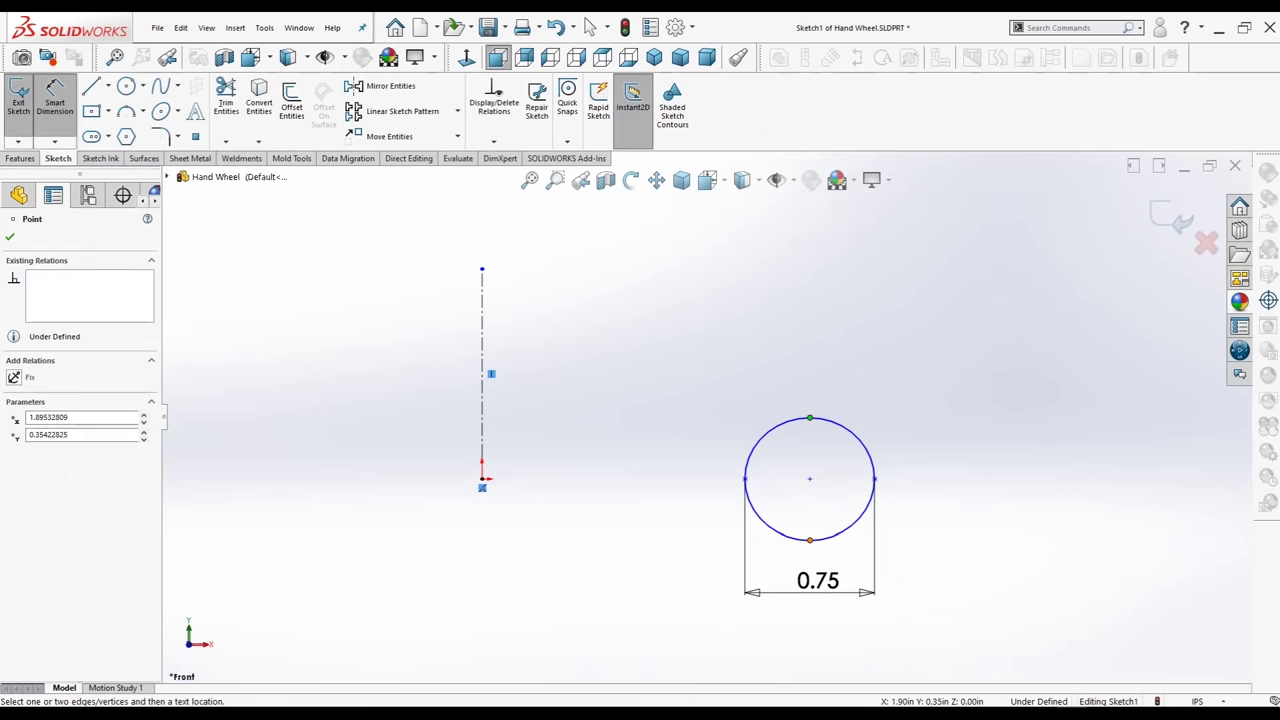
{"action": "left_click", "coordinate": [810, 540]}
{"action": "left_click", "coordinate": [985, 480]}
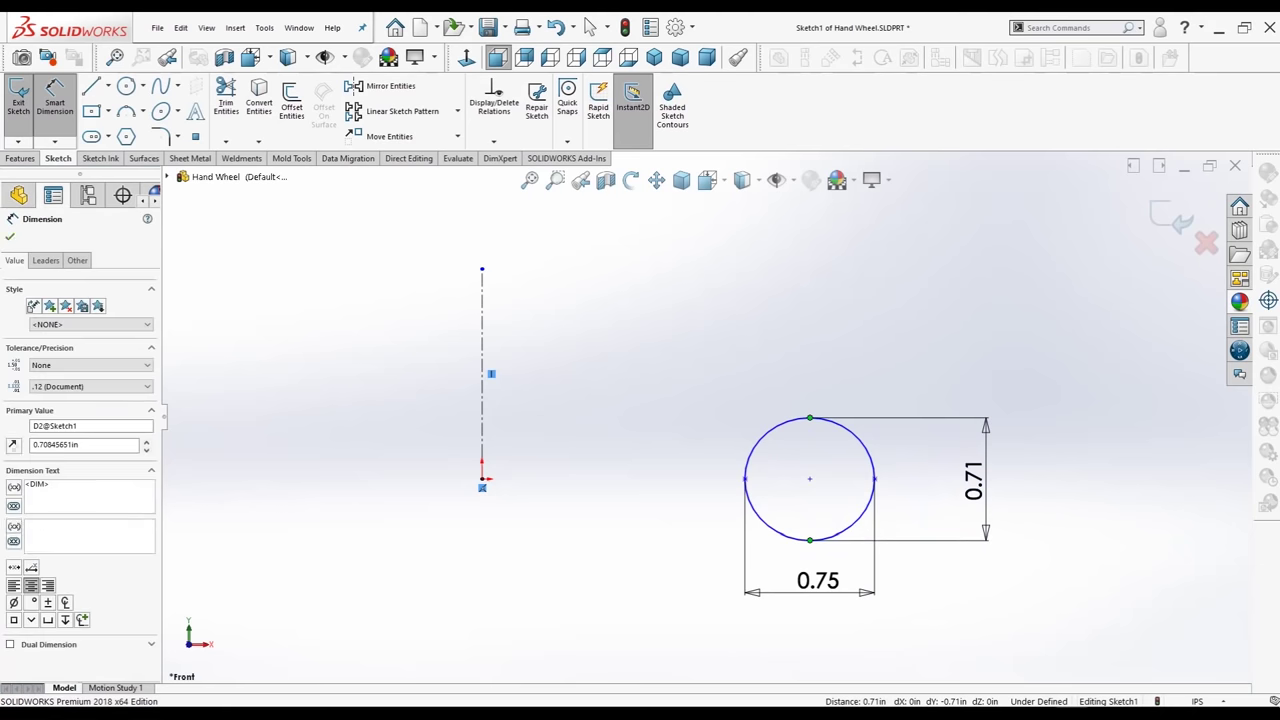
{"action": "type", "text": "1"}
{"action": "key", "text": "Return"}
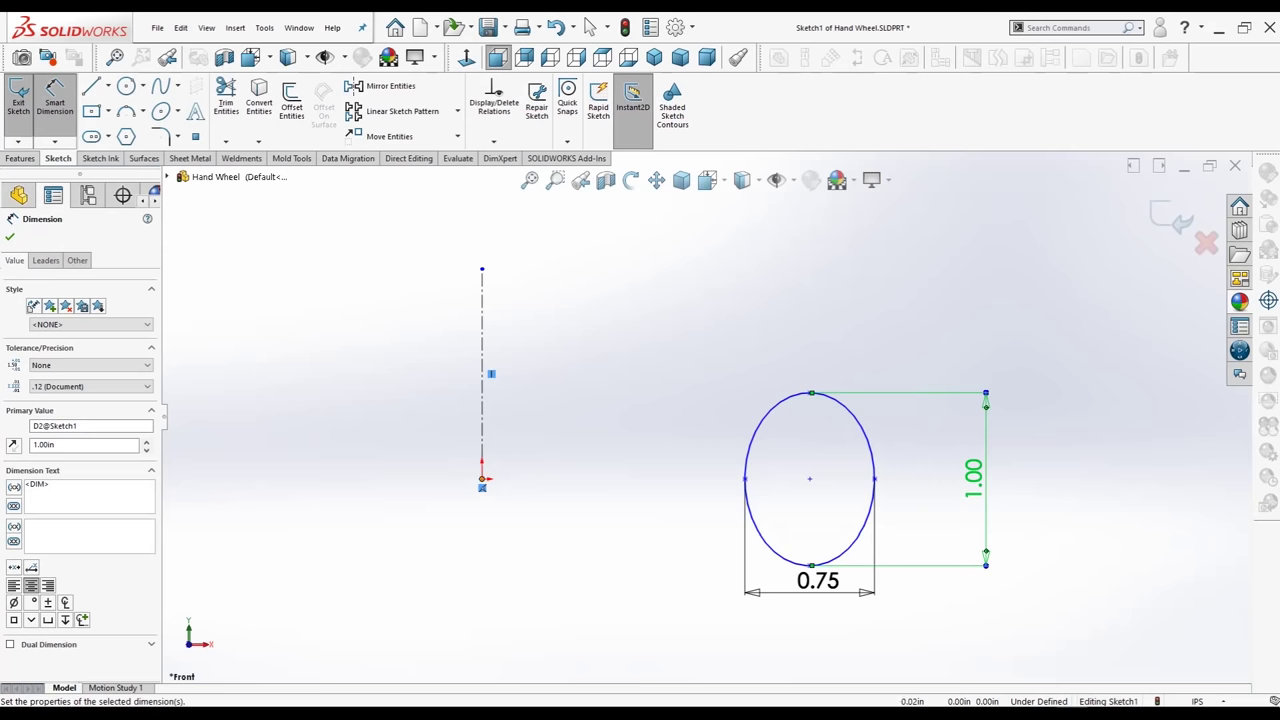
- Dimension the ellipse centre 4.50 in from the origin
{"action": "left_click", "coordinate": [482, 478]}
{"action": "left_click", "coordinate": [810, 478]}
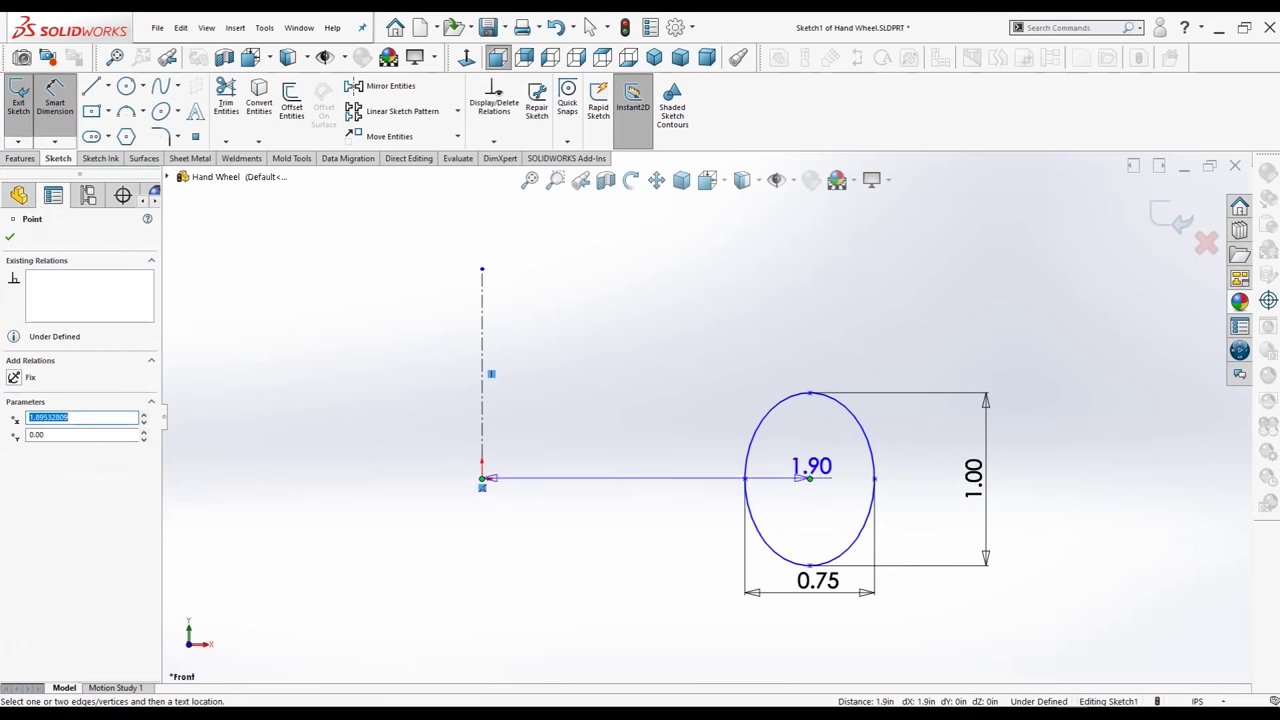
{"action": "left_click", "coordinate": [680, 296]}
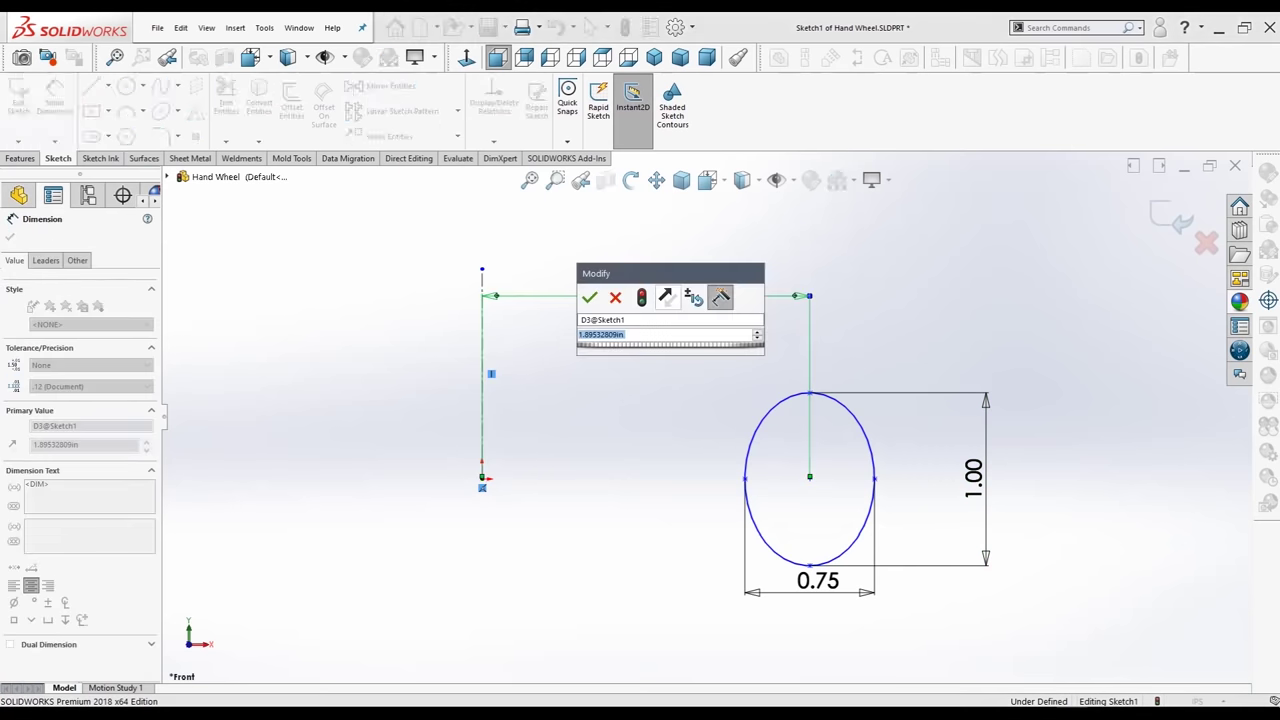
{"action": "type", "text": "4.5"}
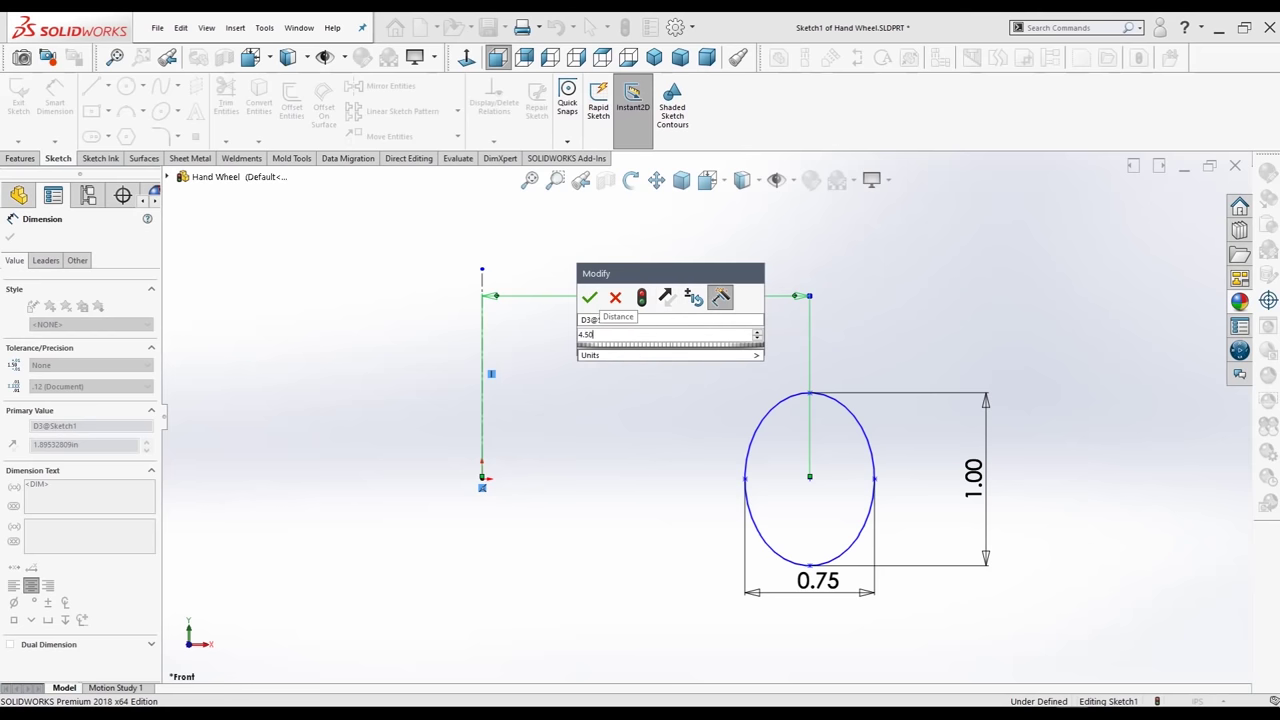
{"action": "key", "text": "Return"}
{"action": "scroll", "coordinate": [705, 415], "scroll_direction": "up", "scroll_amount": 5}
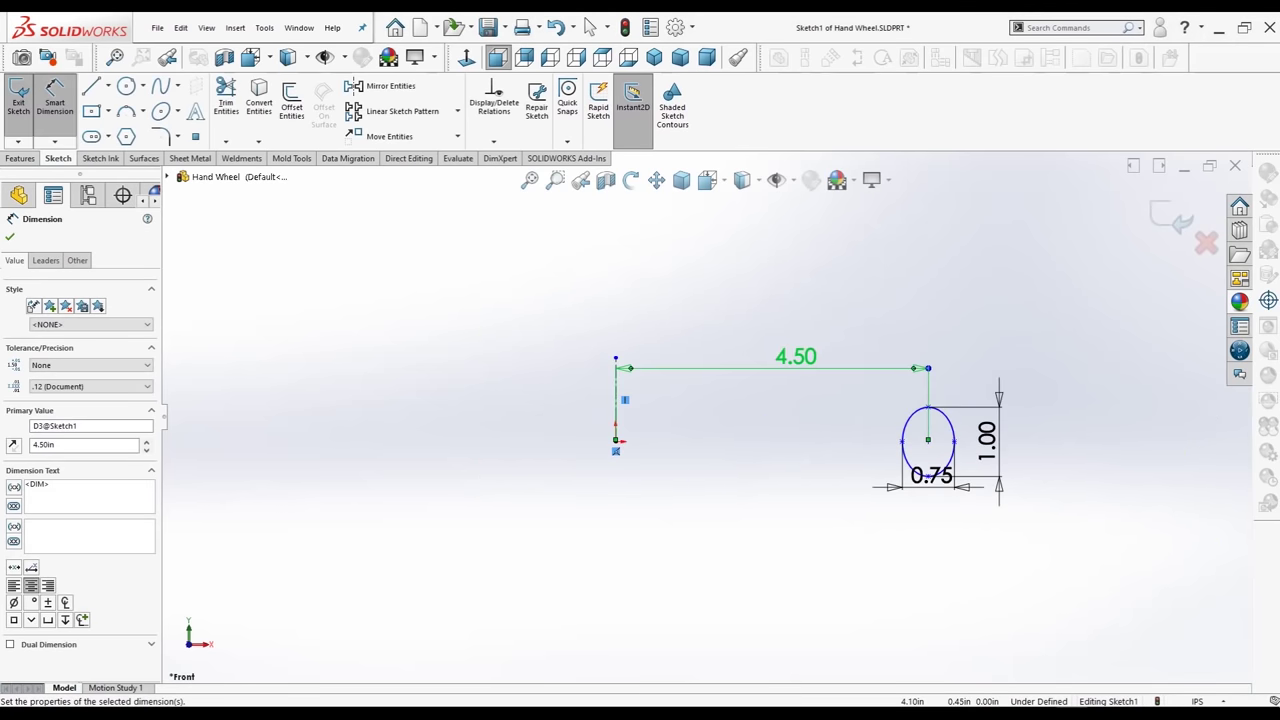
{"action": "scroll", "coordinate": [960, 340], "scroll_direction": "down", "scroll_amount": 3}
{"action": "scroll", "coordinate": [720, 420], "scroll_direction": "up", "scroll_amount": 3}
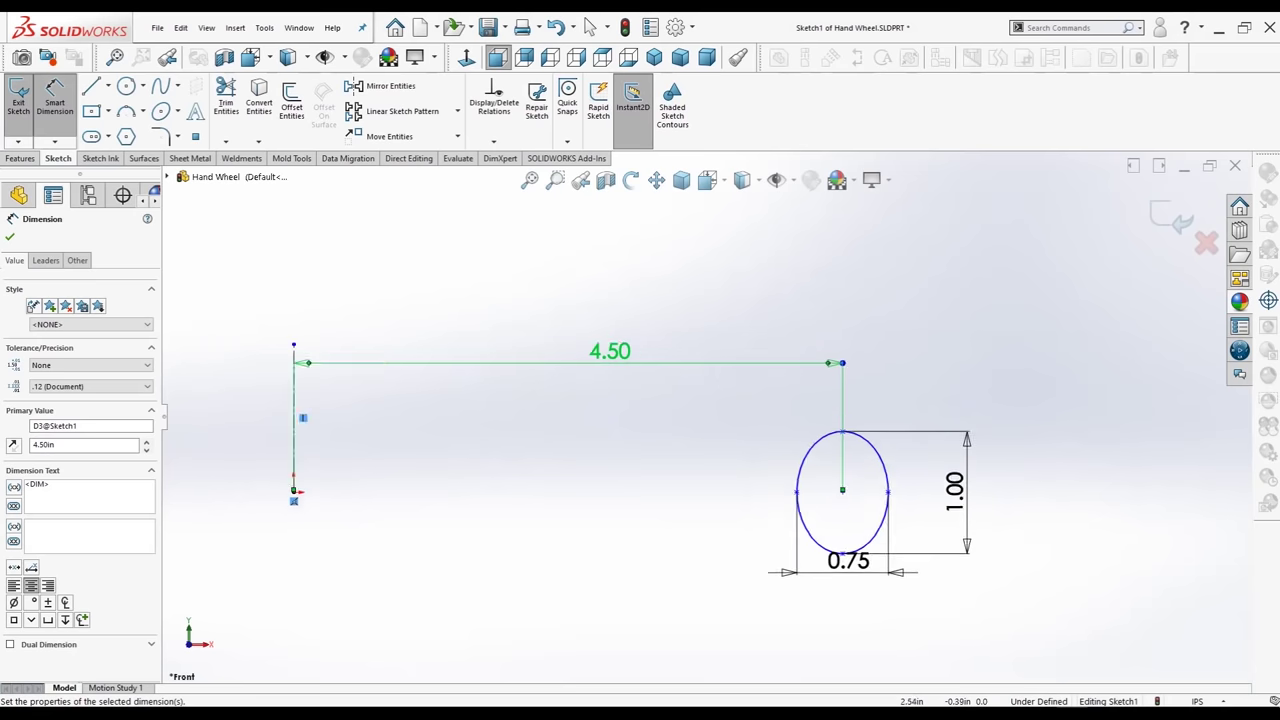
{"action": "key", "text": "Escape"}
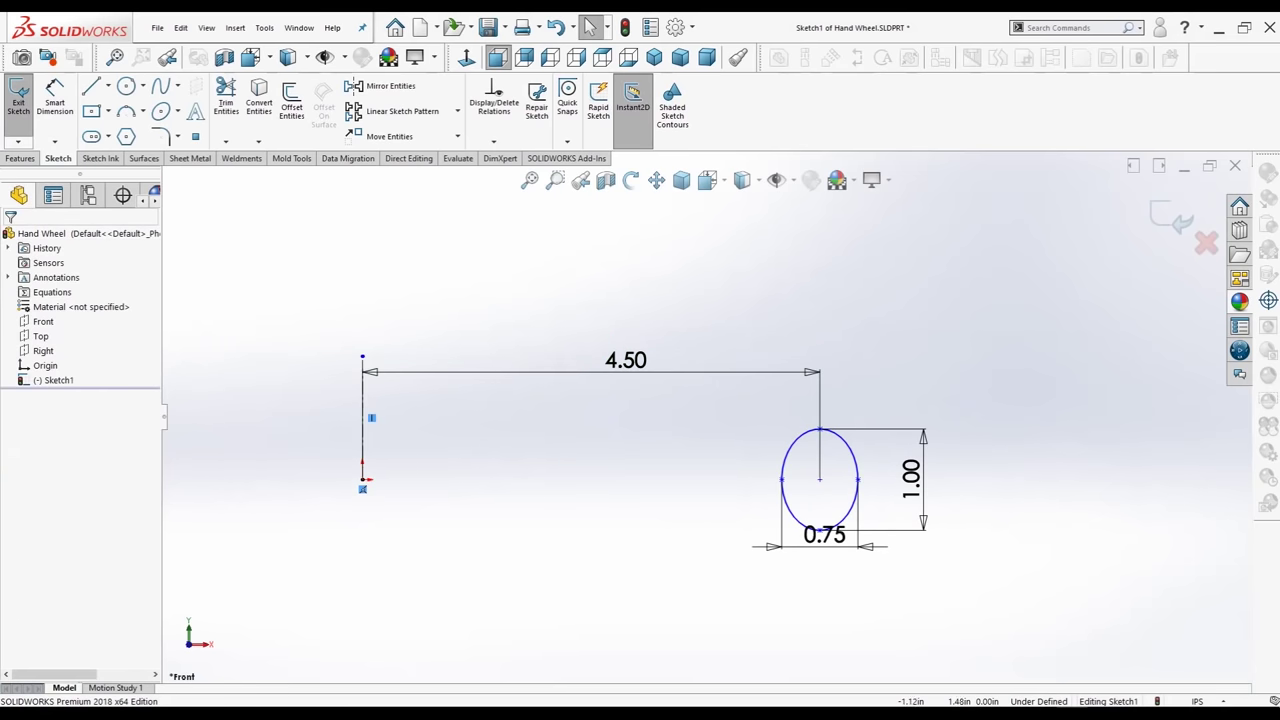
- Add a Horizontal relation between the origin and the ellipse centre
{"action": "left_click", "coordinate": [363, 479]}
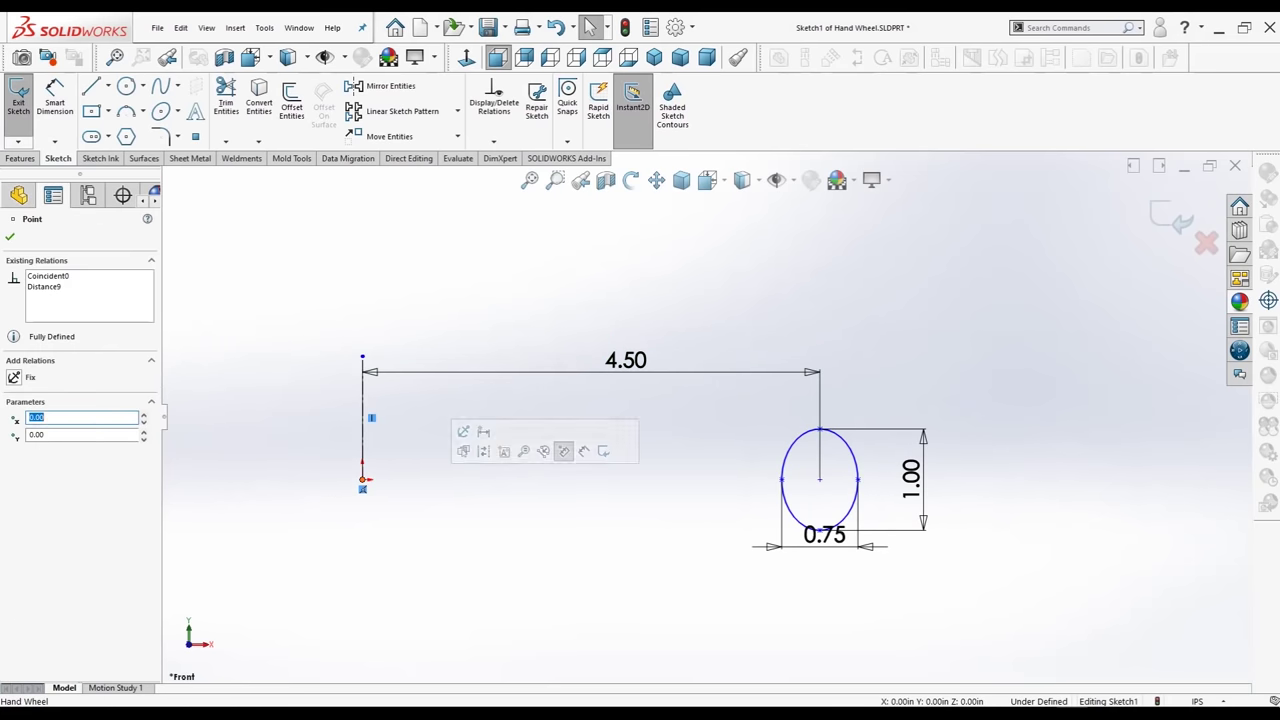
{"action": "left_click", "coordinate": [819, 479], "text": "ctrl"}
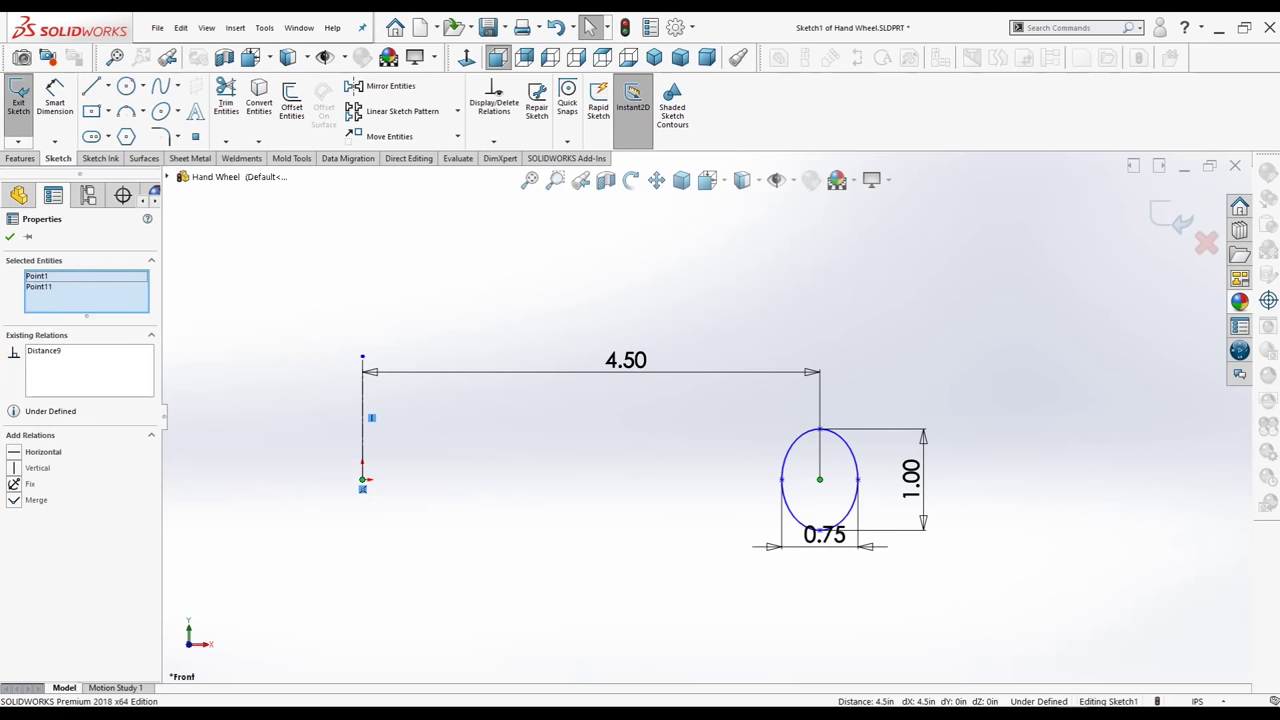
{"action": "left_click", "coordinate": [43, 451]}
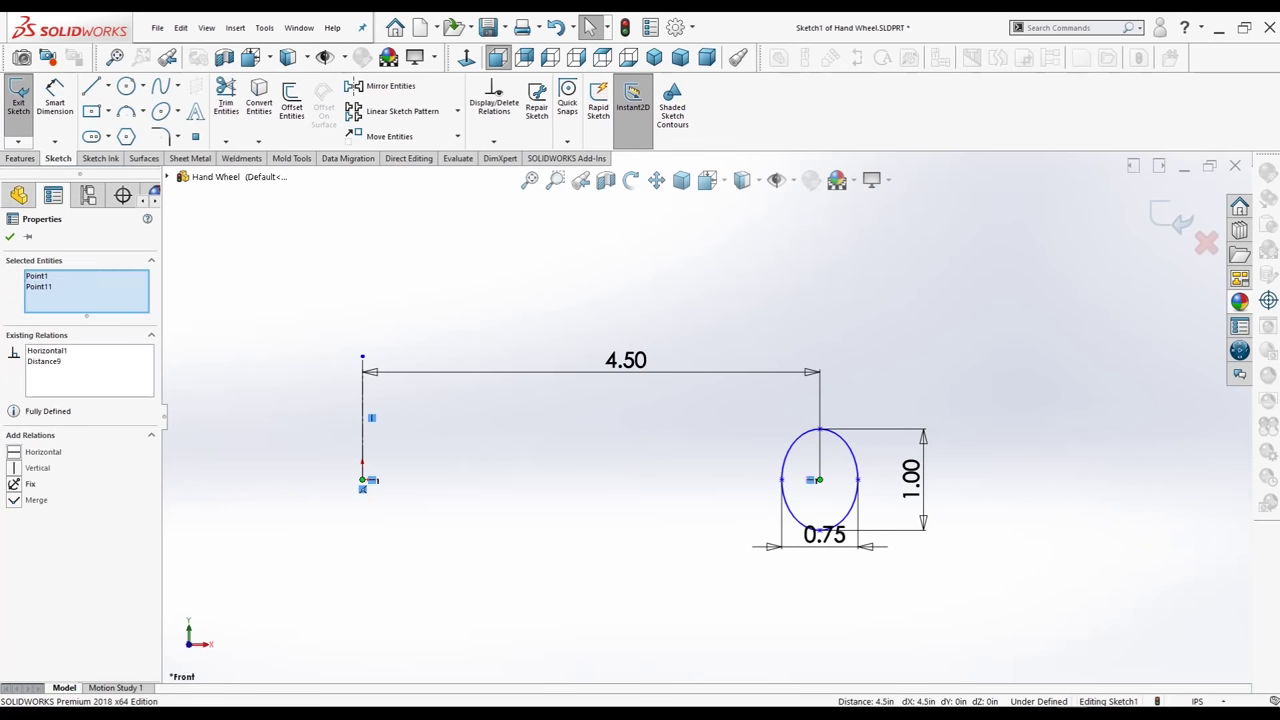
{"action": "left_click", "coordinate": [10, 236]}
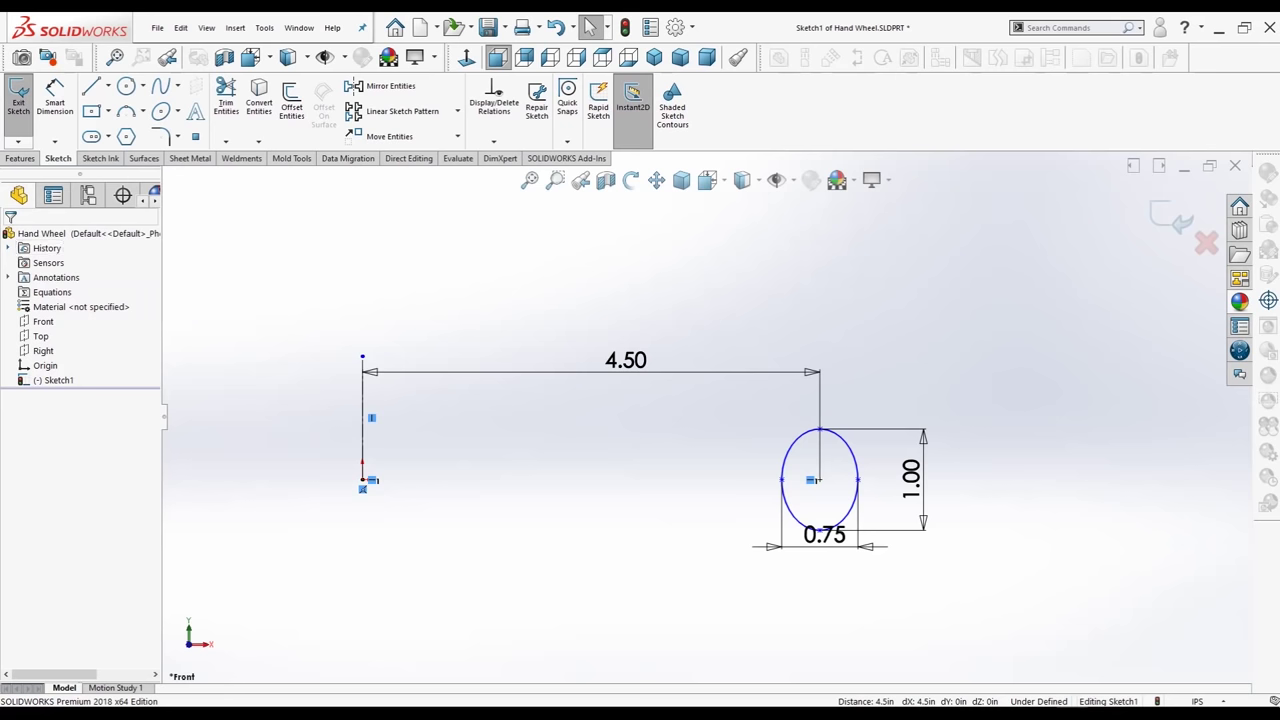
{"action": "left_click", "coordinate": [20, 158]}
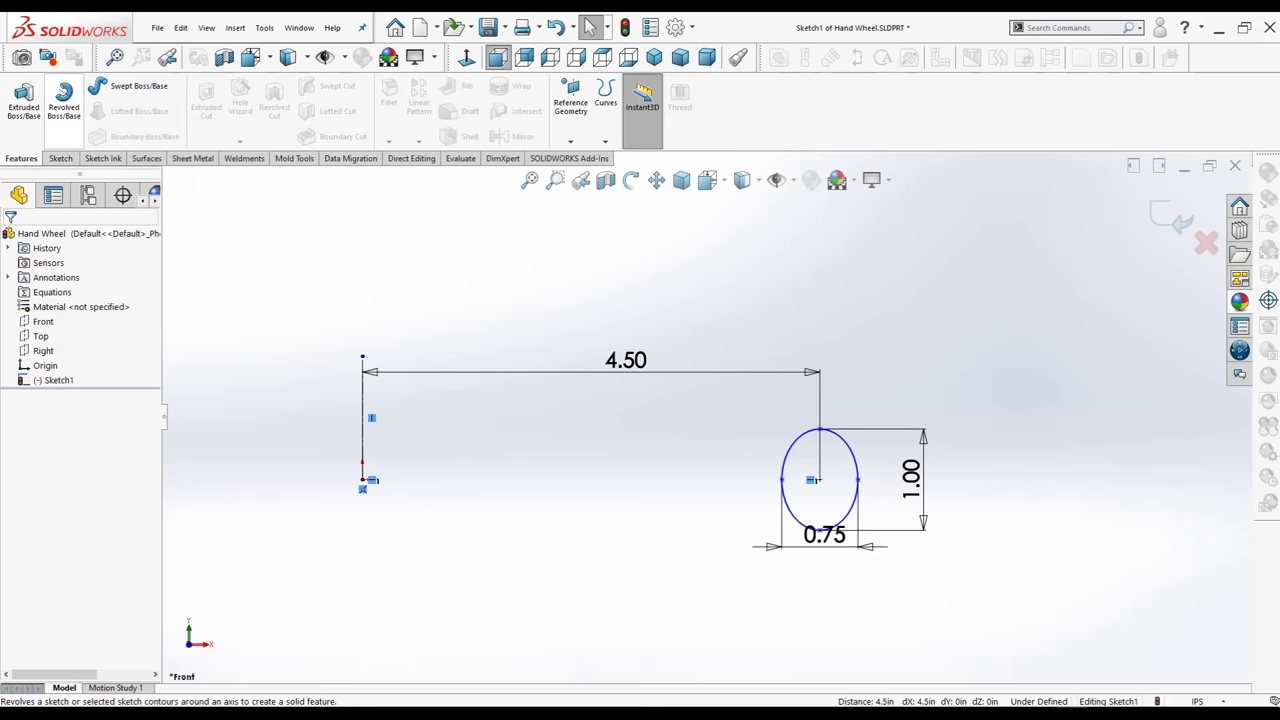
- Revolve the ellipse 360° about the vertical centerline into Revolve1, the rim
{"action": "left_click", "coordinate": [63, 97]}
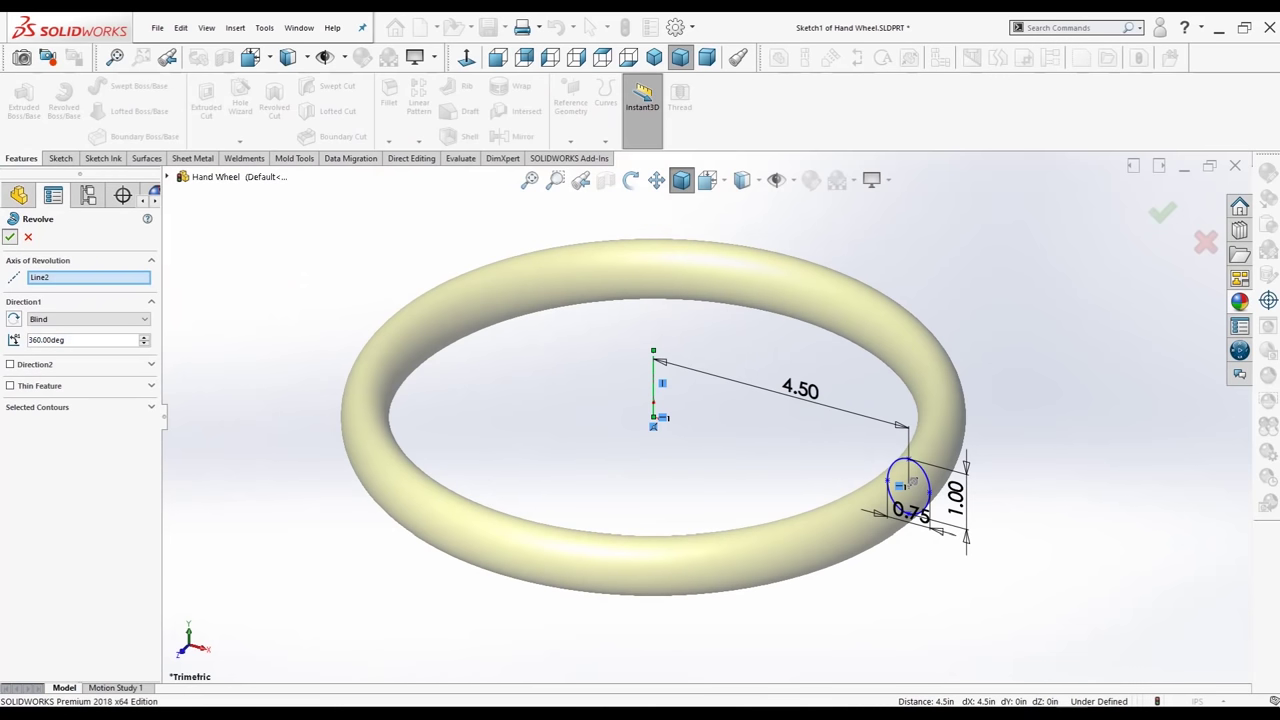
{"action": "left_click", "coordinate": [10, 237]}
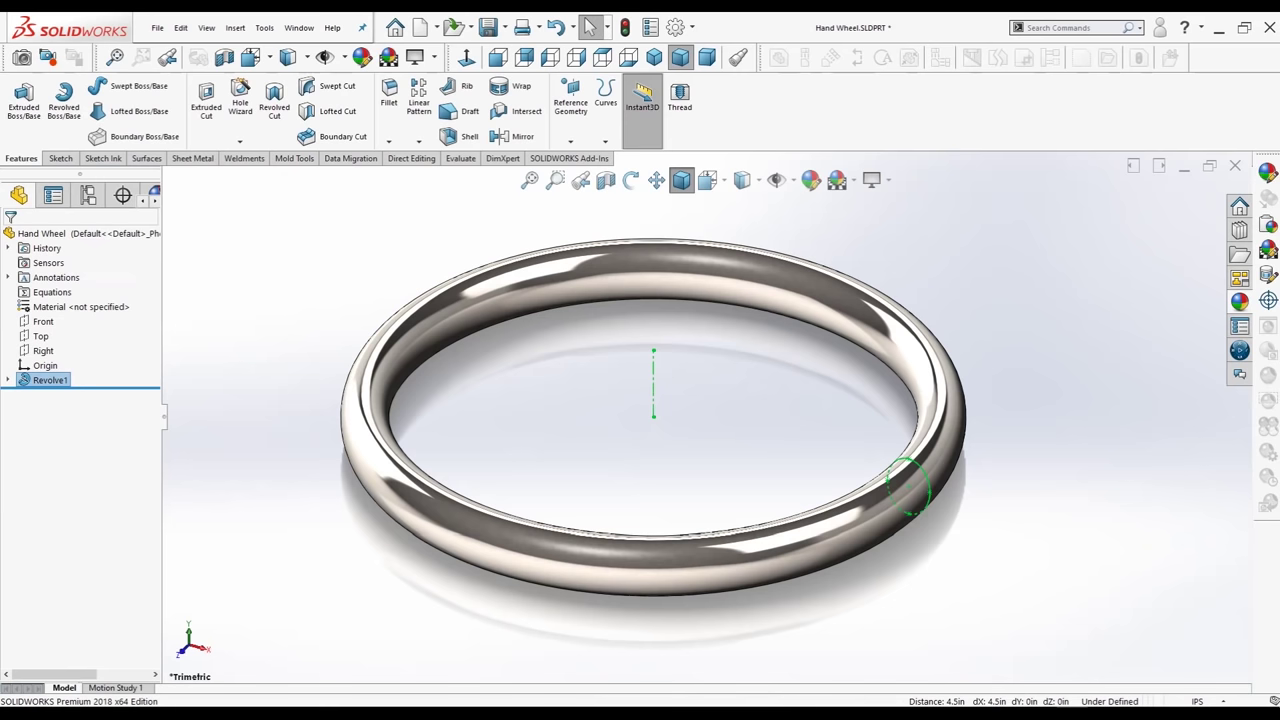
{"action": "scroll", "coordinate": [360, 380], "scroll_direction": "up", "scroll_amount": 2}
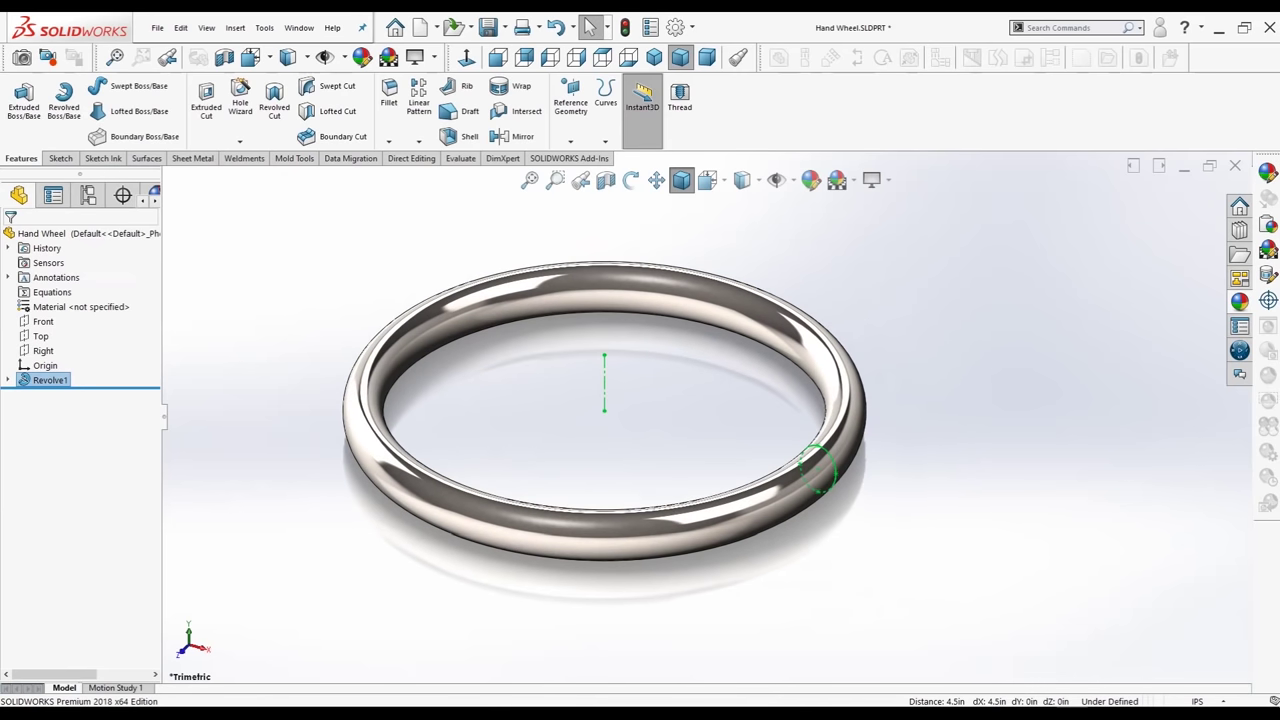
{"action": "scroll", "coordinate": [1165, 450], "scroll_direction": "up", "scroll_amount": 2}
{"action": "key", "text": "Escape"}
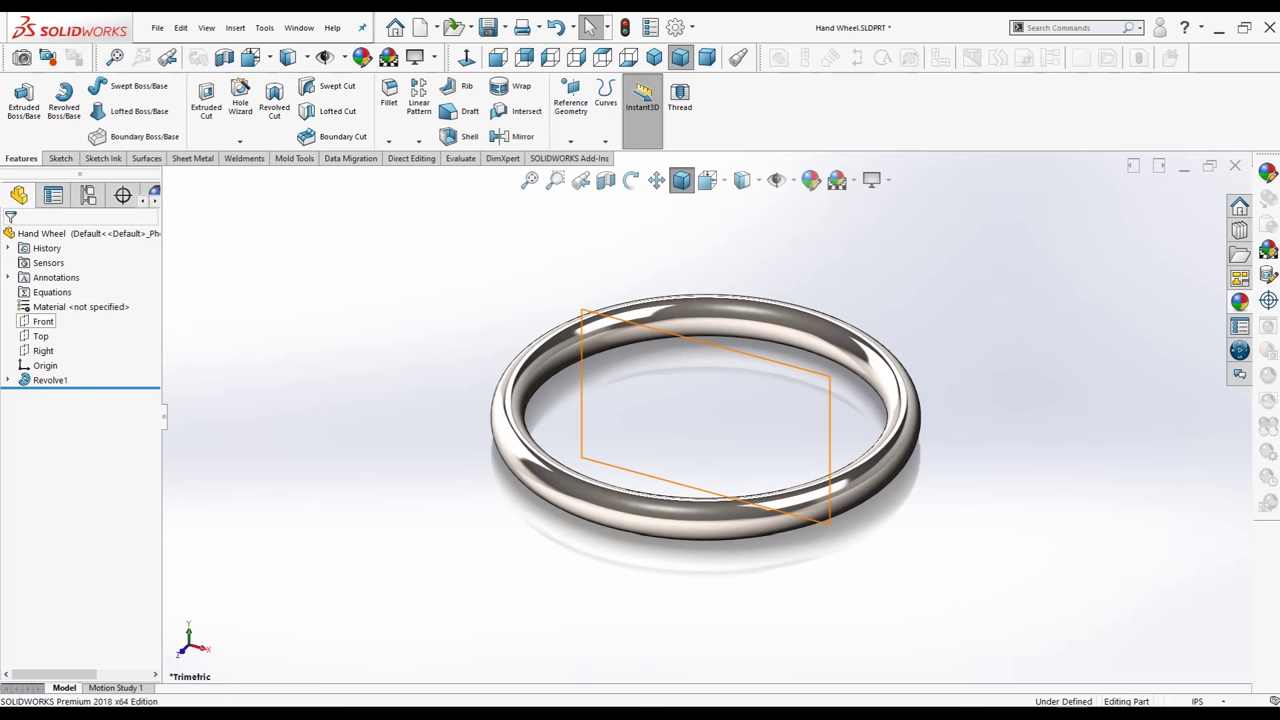
- Create Sketch2 on the Front plane with an ellipse centred at the origin inside the rim
{"action": "left_click", "coordinate": [43, 321]}
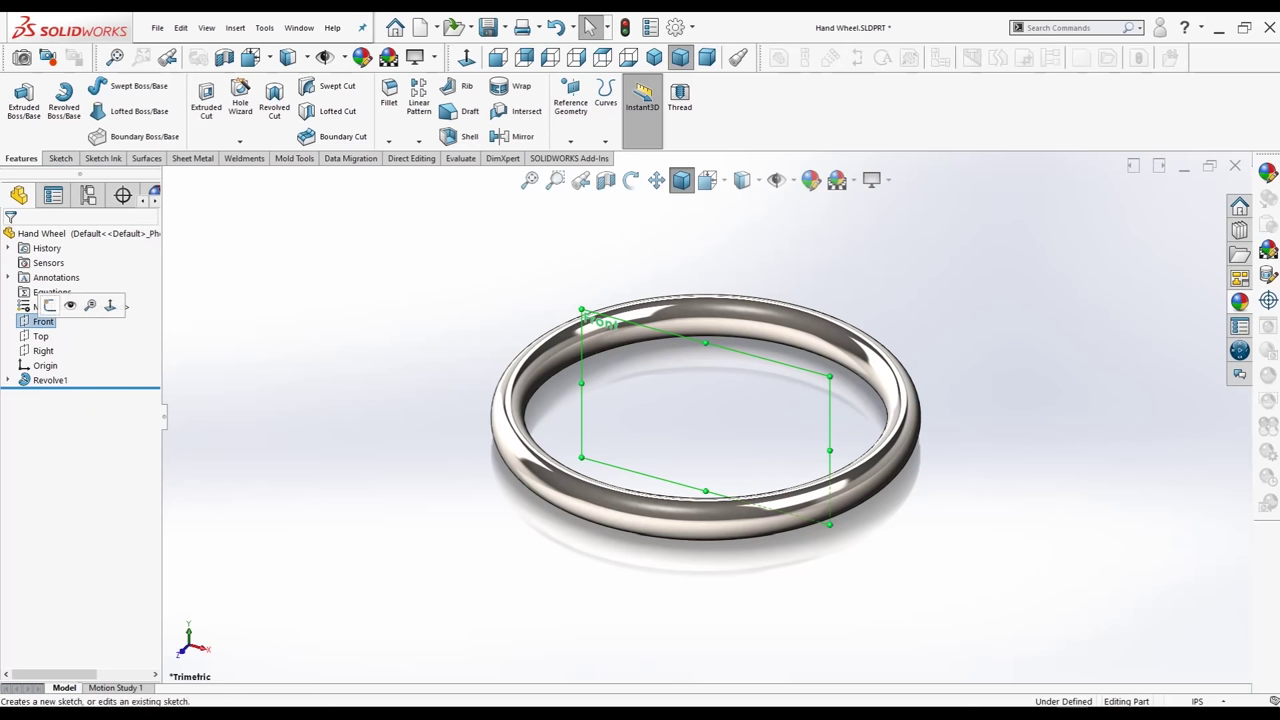
{"action": "left_click", "coordinate": [66, 300]}
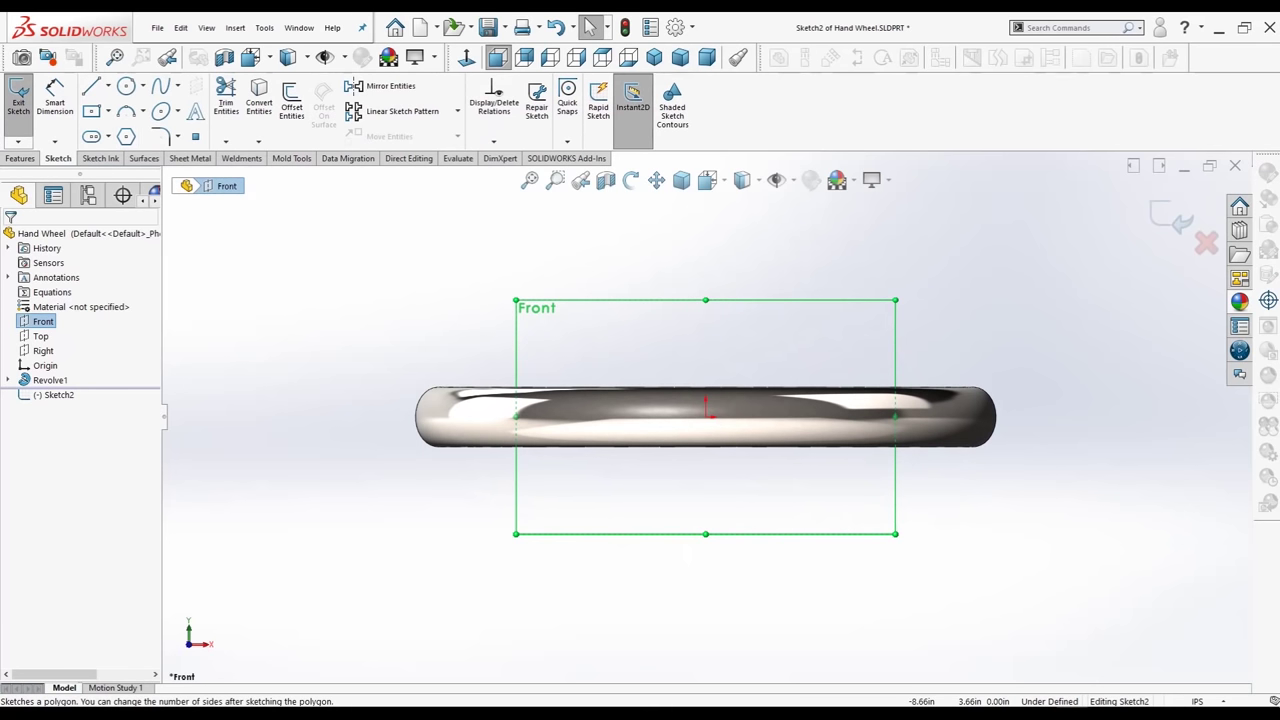
{"action": "left_click", "coordinate": [160, 111]}
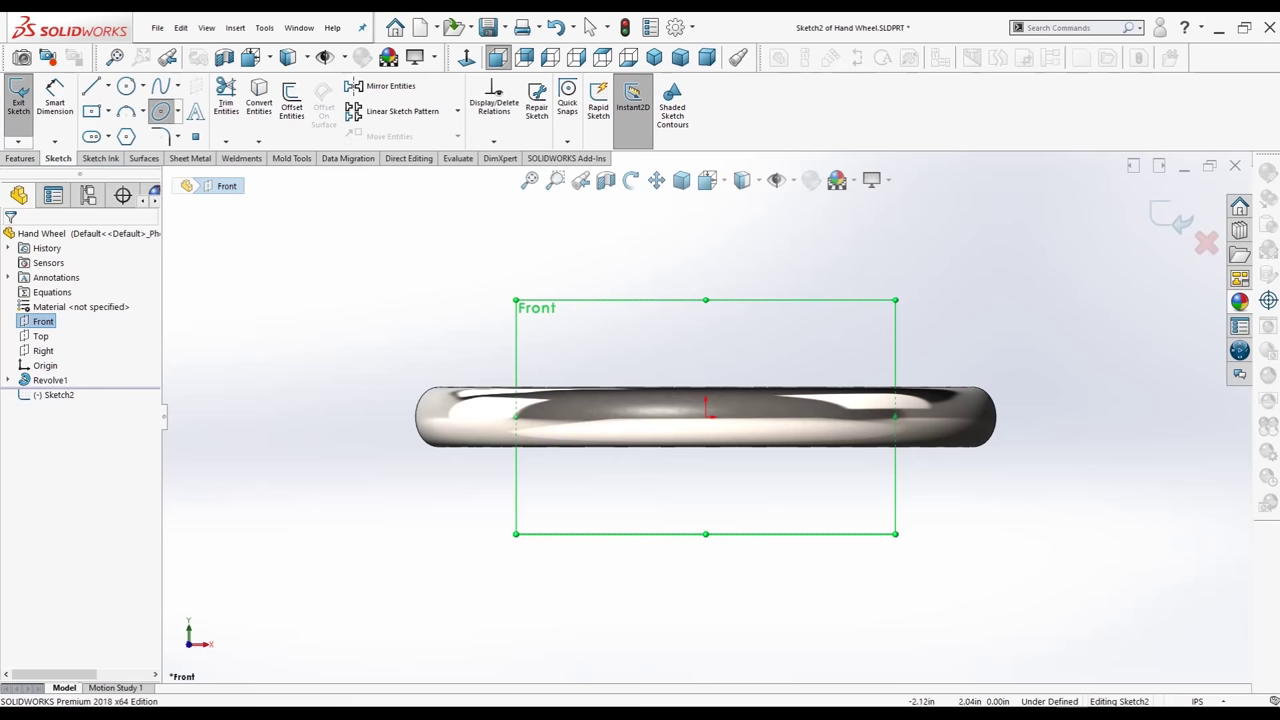
{"action": "left_click", "coordinate": [726, 433]}
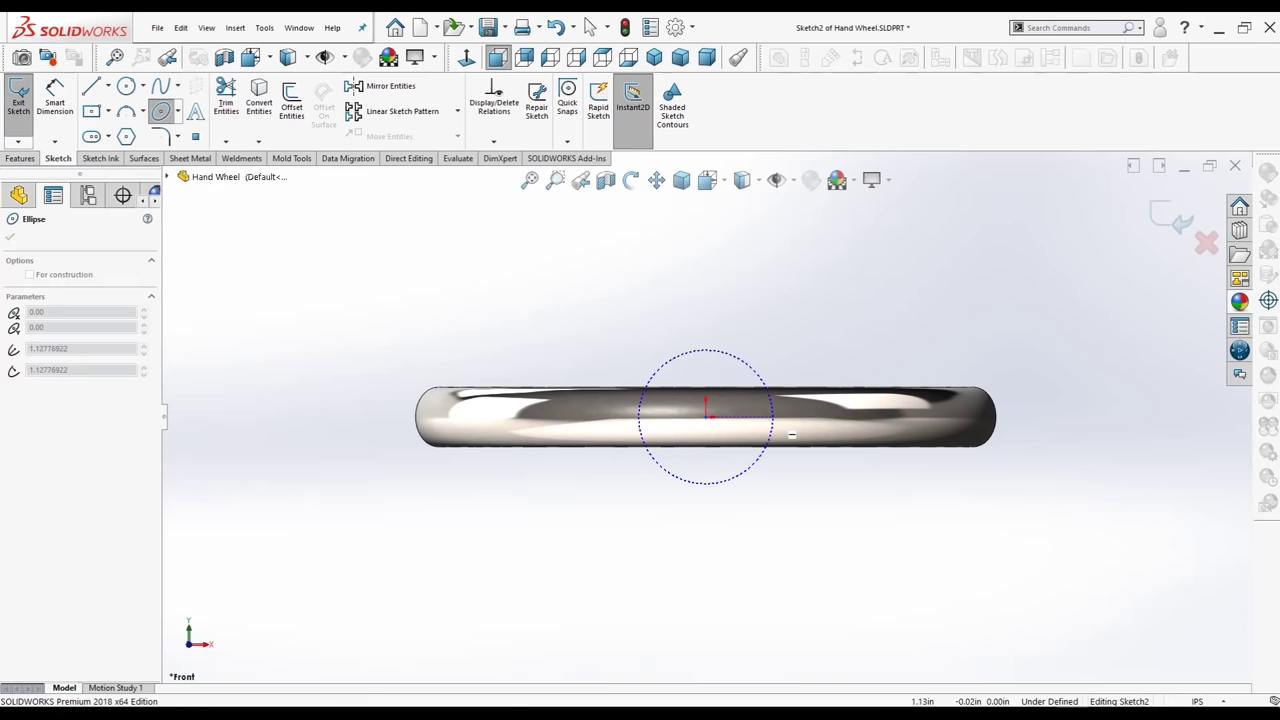
{"action": "left_click", "coordinate": [773, 416]}
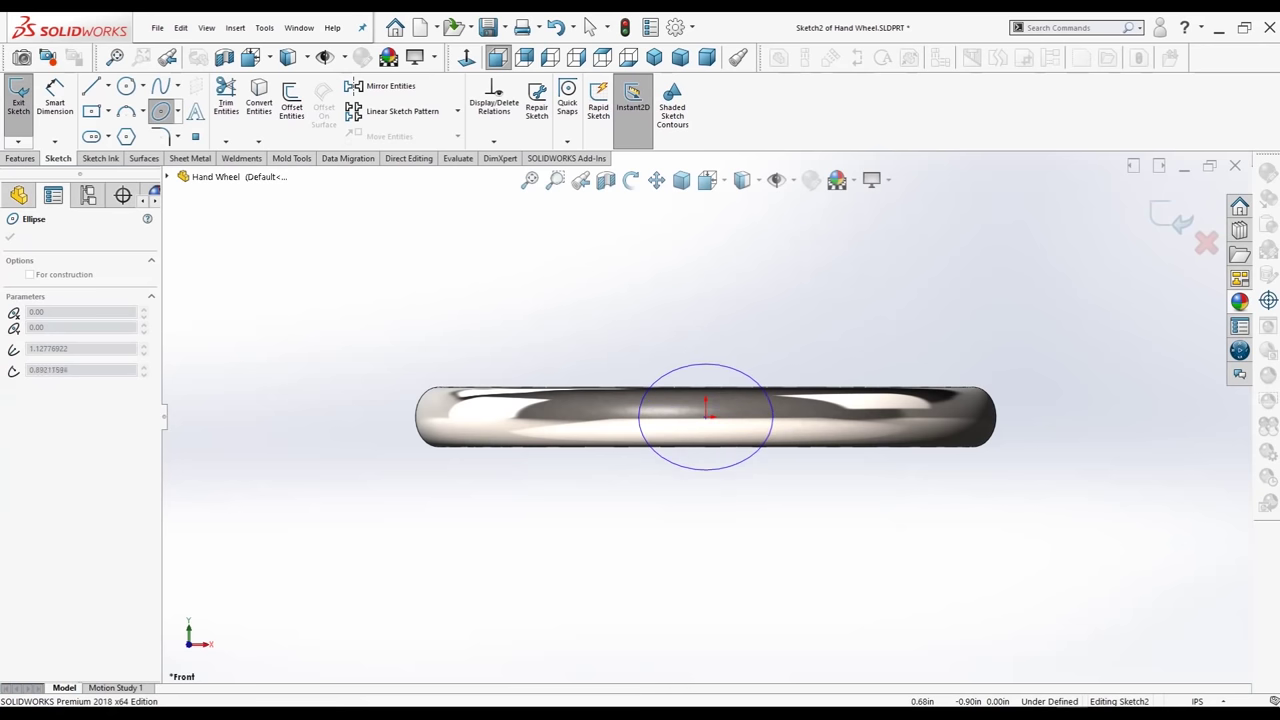
{"action": "left_click", "coordinate": [706, 470]}
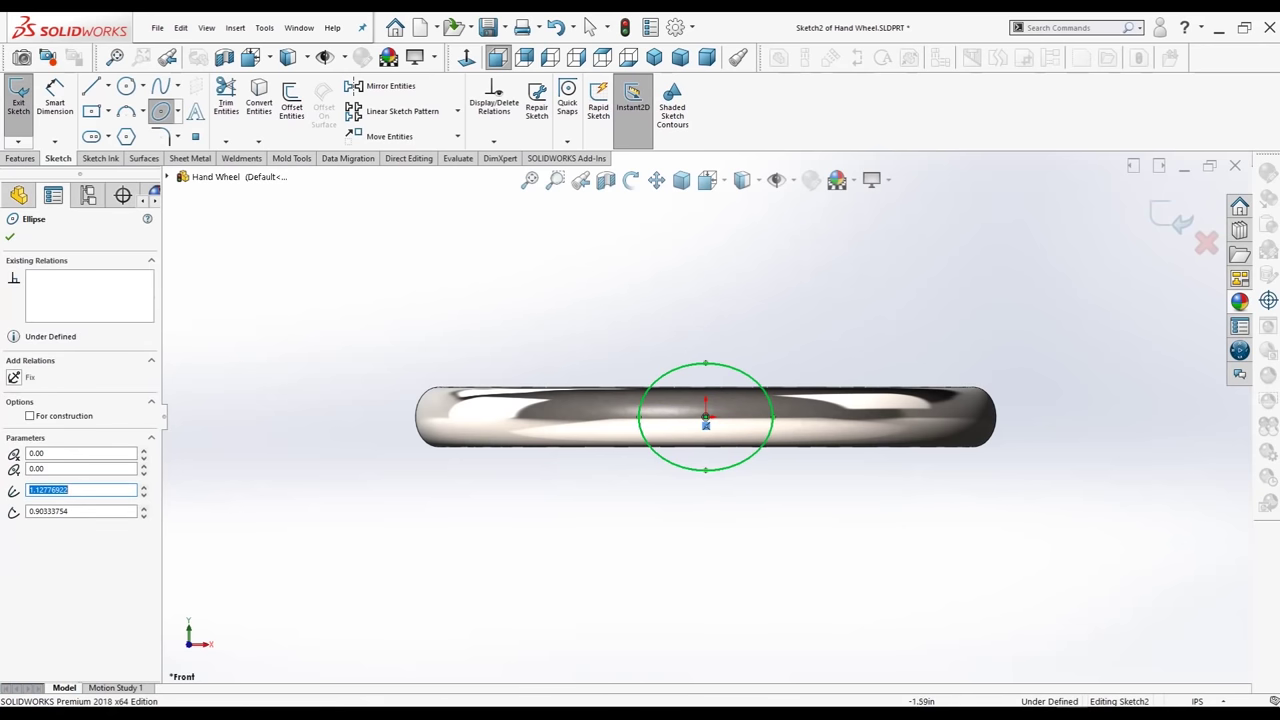
{"action": "scroll", "coordinate": [632, 338], "scroll_direction": "down", "scroll_amount": 2}
{"action": "left_click", "coordinate": [10, 236]}
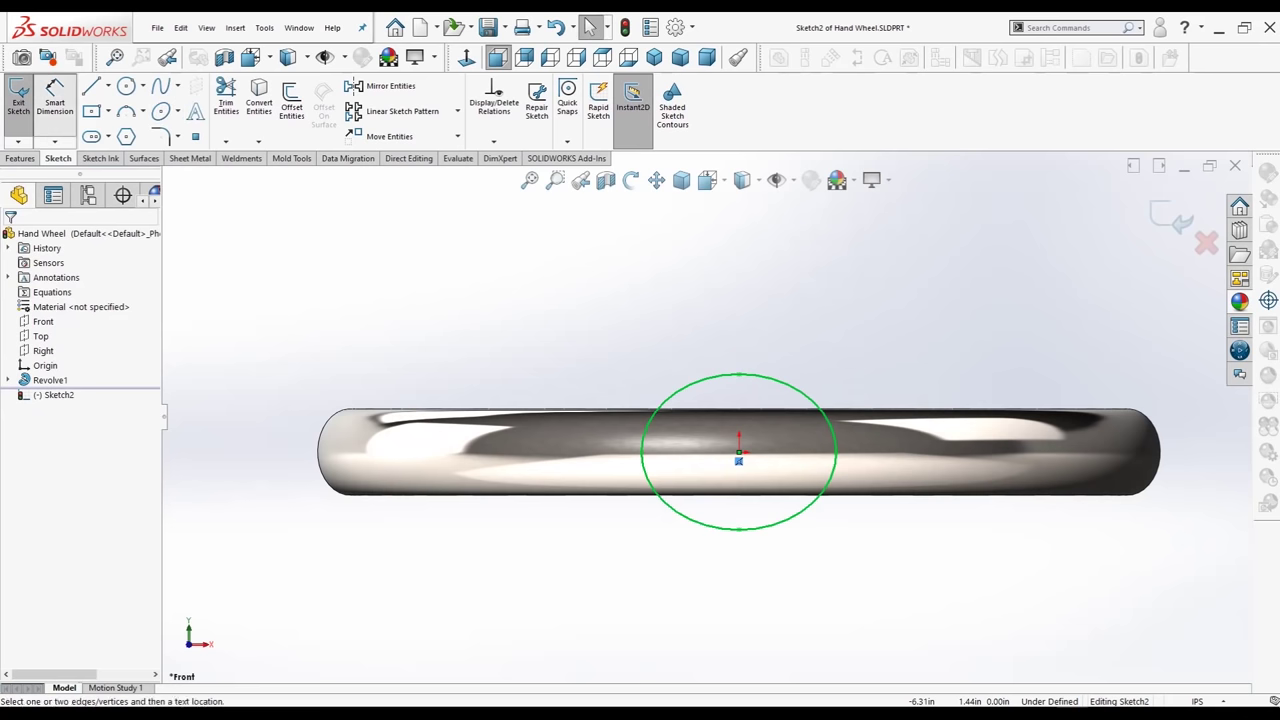
- Dimension the Sketch2 ellipse 1.00 in wide and 0.60 in tall
{"action": "left_click", "coordinate": [641, 452]}
{"action": "left_click", "coordinate": [836, 452]}
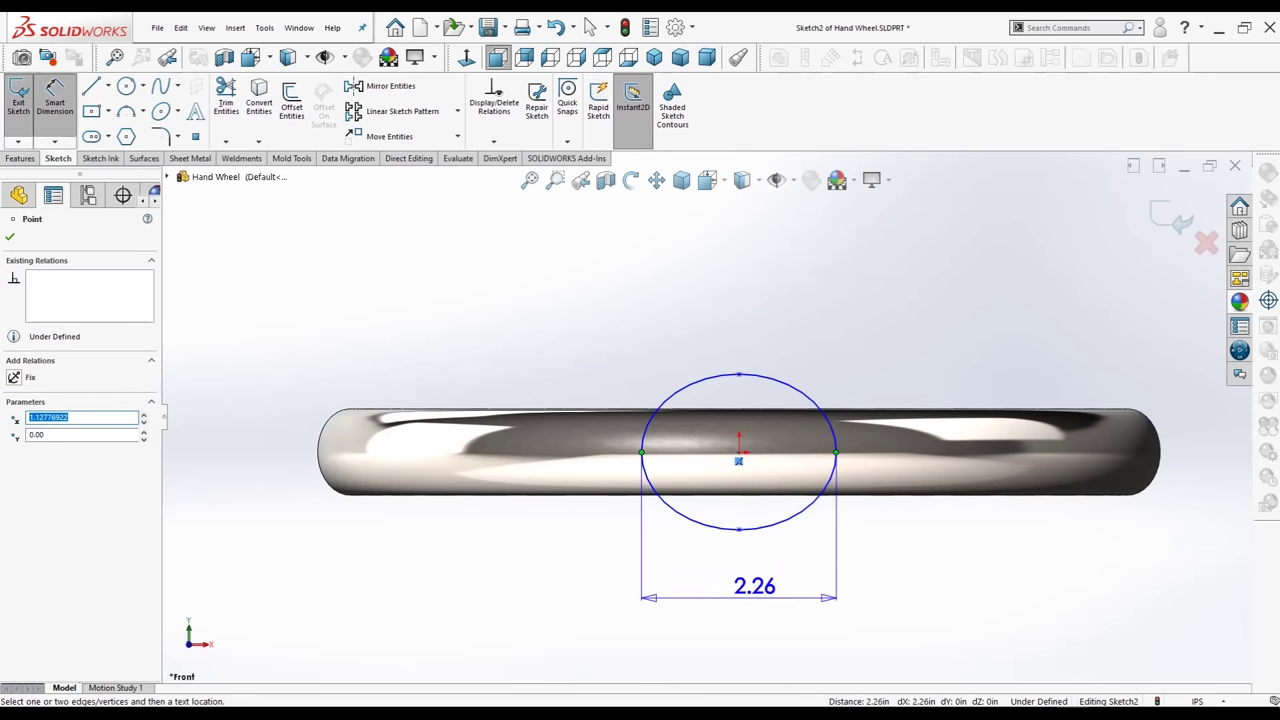
{"action": "left_click", "coordinate": [754, 586]}
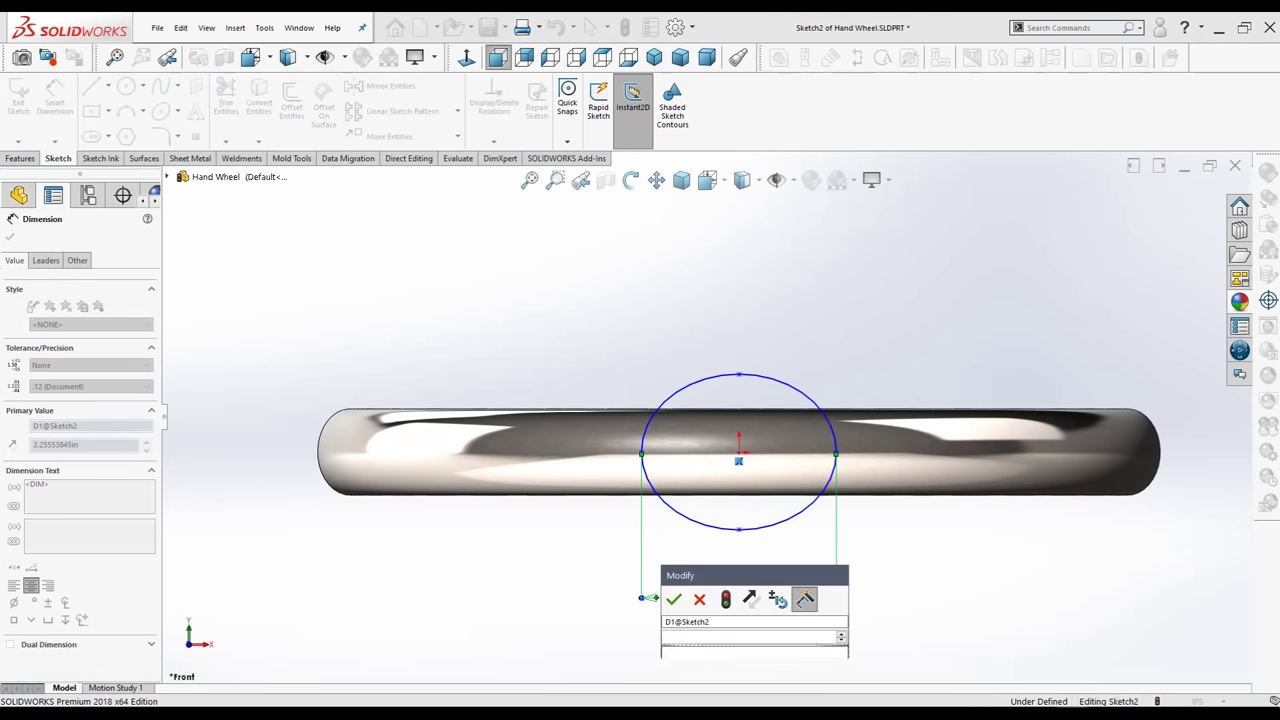
{"action": "type", "text": "1"}
{"action": "key", "text": "Return"}
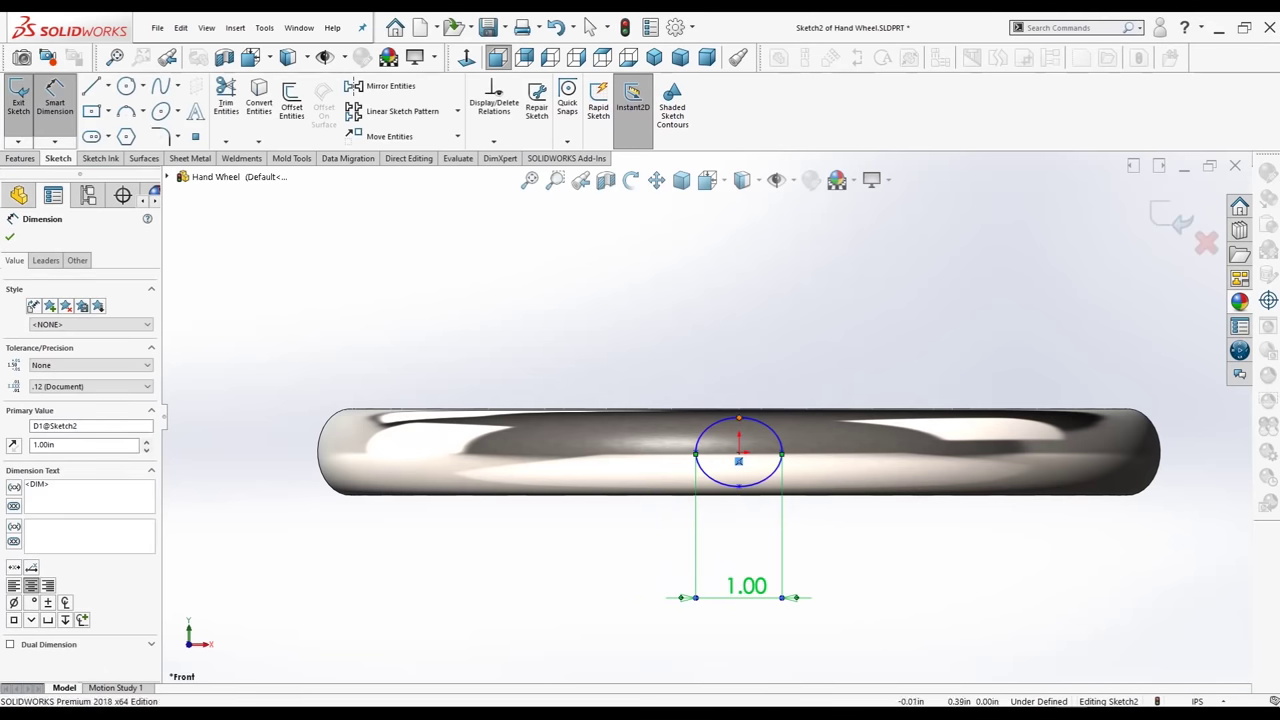
{"action": "left_click", "coordinate": [738, 460]}
{"action": "left_click", "coordinate": [738, 486]}
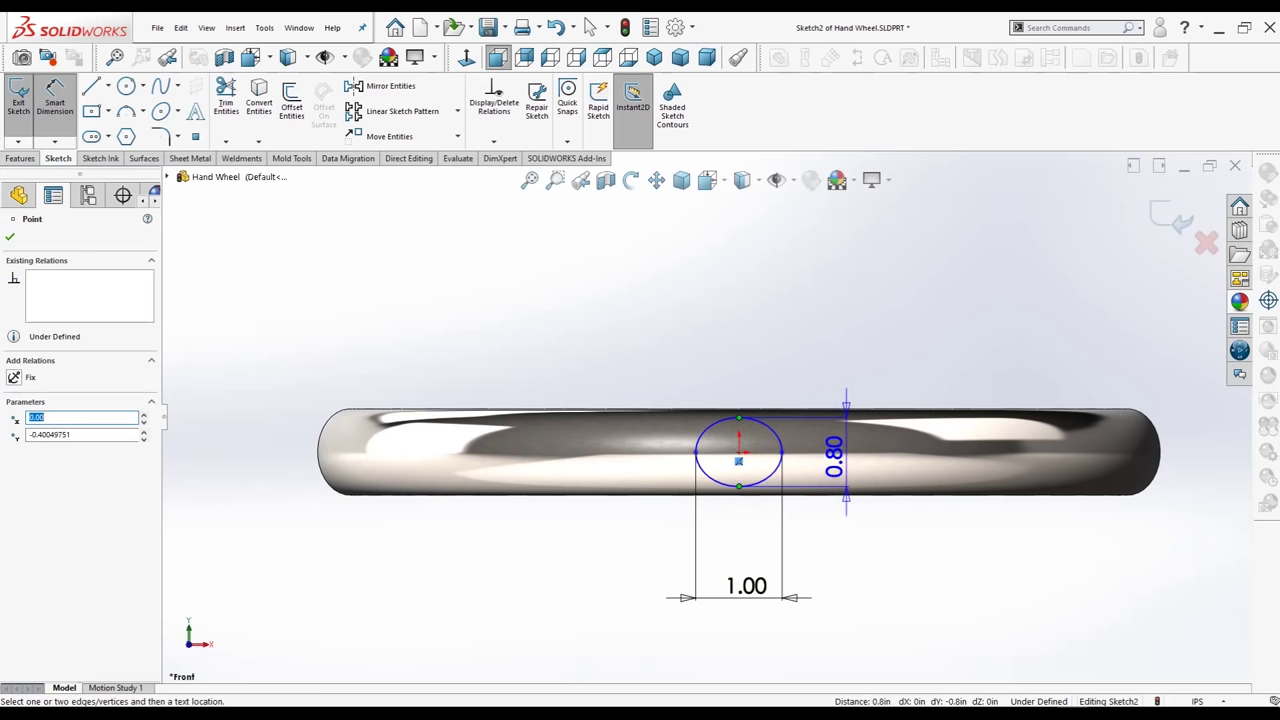
{"action": "left_click", "coordinate": [845, 455]}
{"action": "type", "text": ".6"}
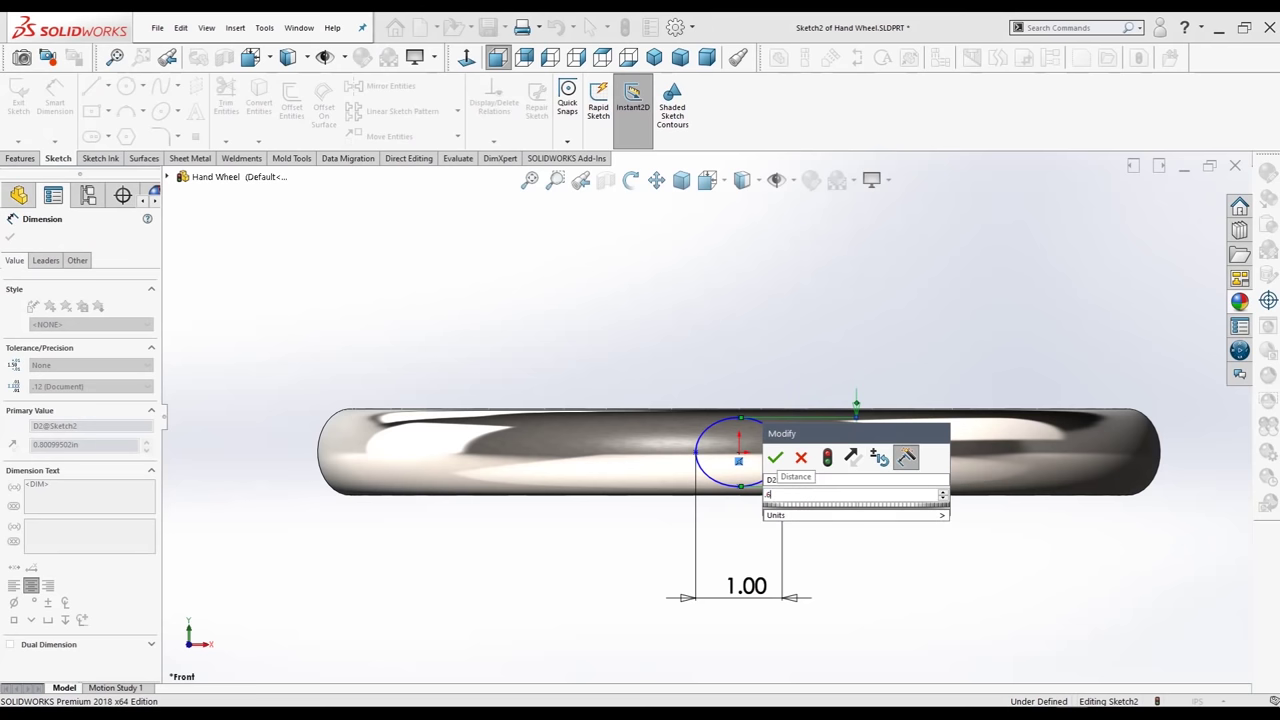
{"action": "key", "text": "Return"}
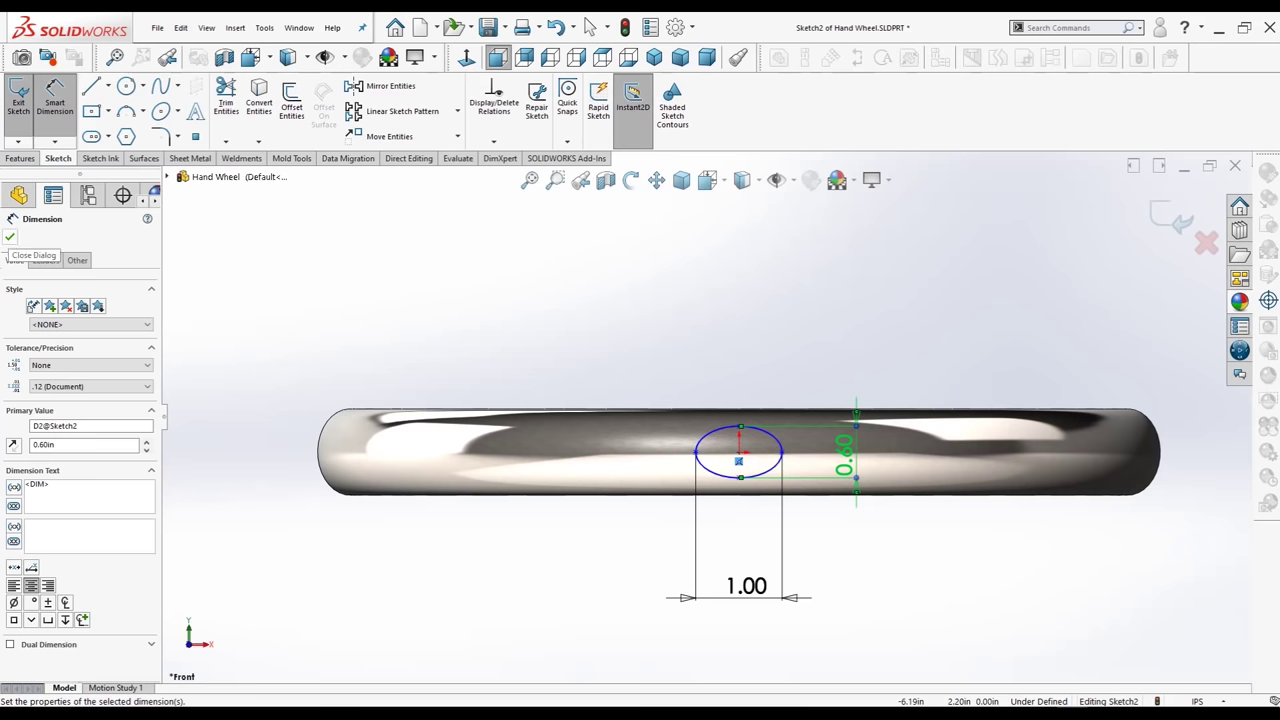
{"action": "left_click", "coordinate": [10, 237]}
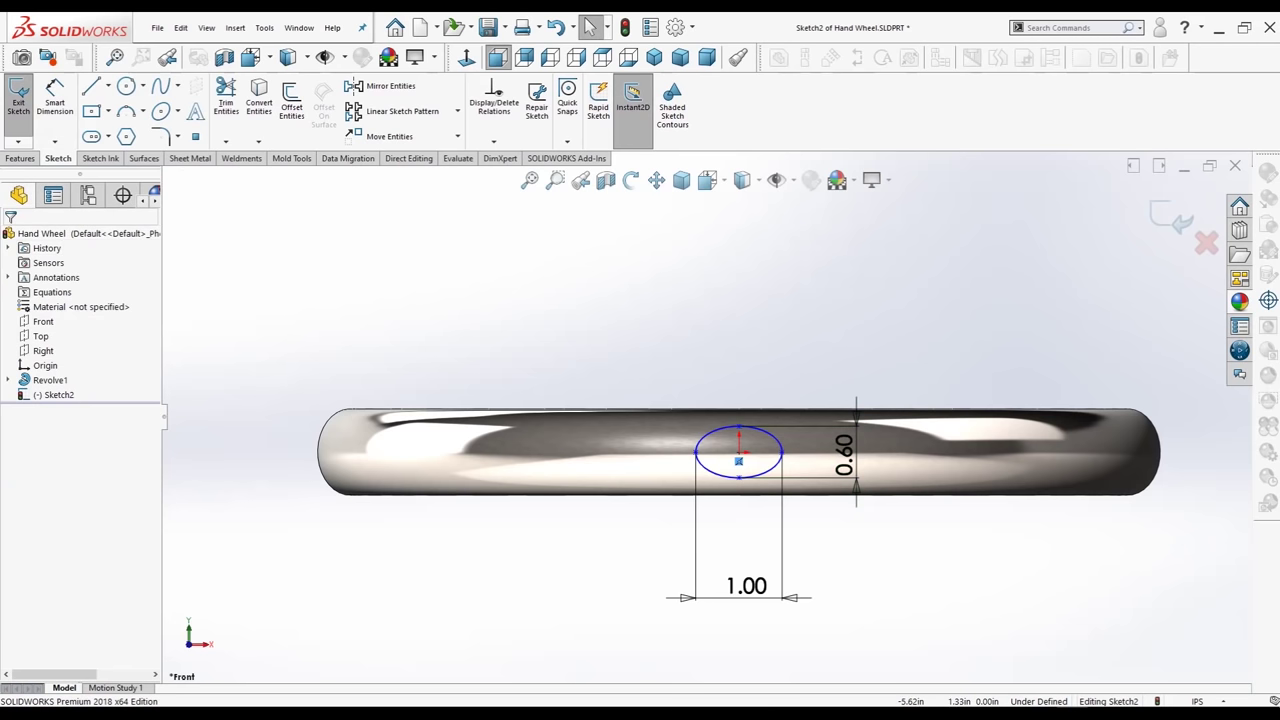
- Extrude the ellipse Up To Next into Boss-Extrude1, a spoke reaching the rim
{"action": "left_click", "coordinate": [654, 57]}
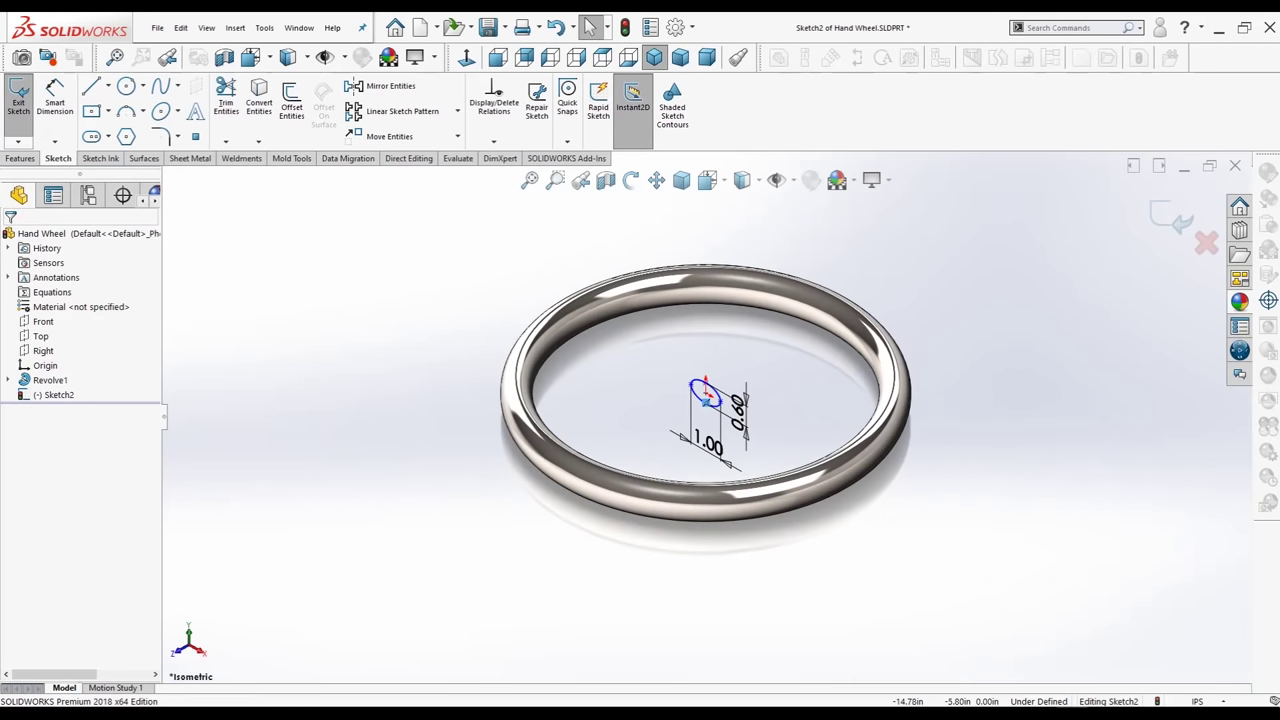
{"action": "left_click", "coordinate": [20, 158]}
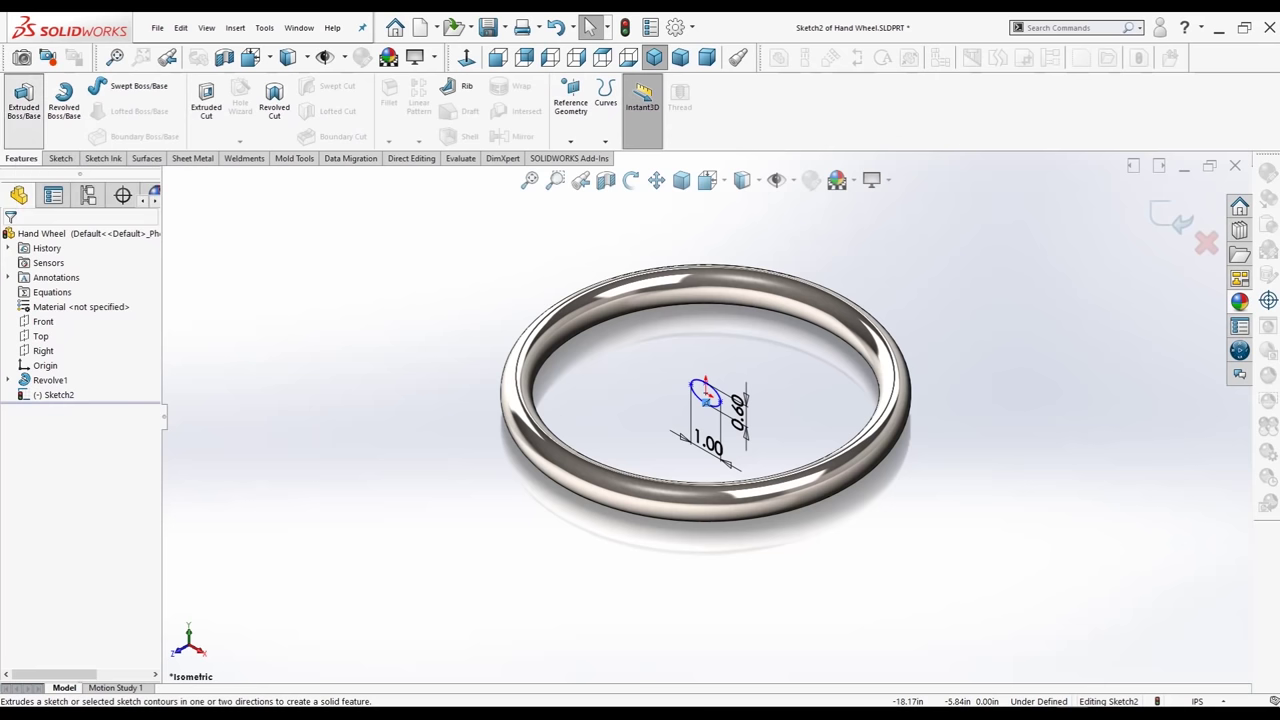
{"action": "left_click", "coordinate": [24, 100]}
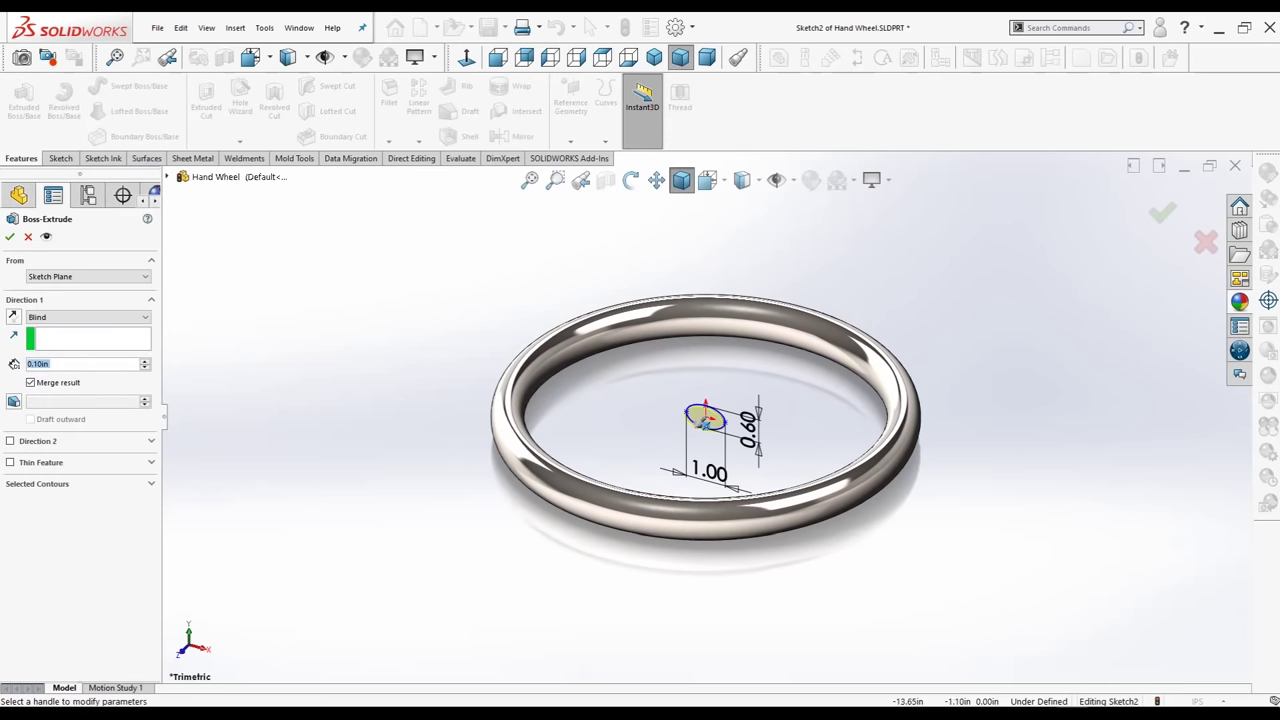
{"action": "left_click", "coordinate": [88, 317]}
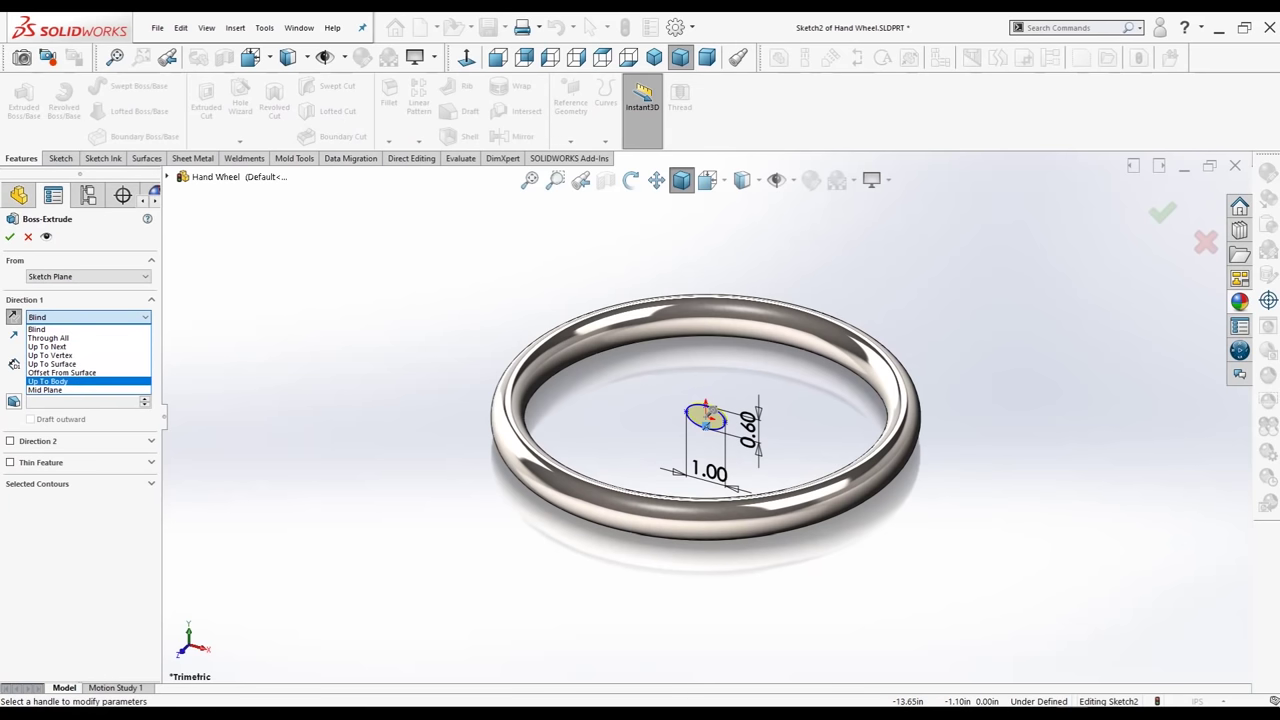
{"action": "left_click", "coordinate": [47, 347]}
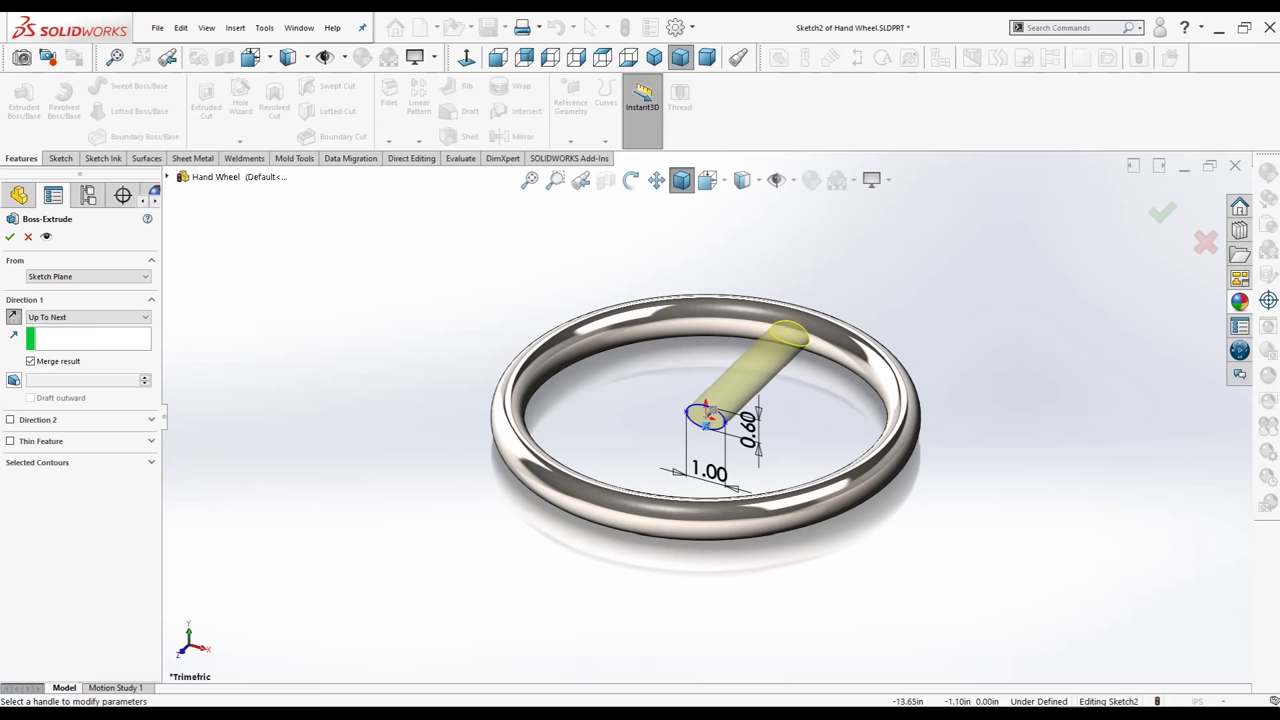
{"action": "left_click", "coordinate": [10, 236]}
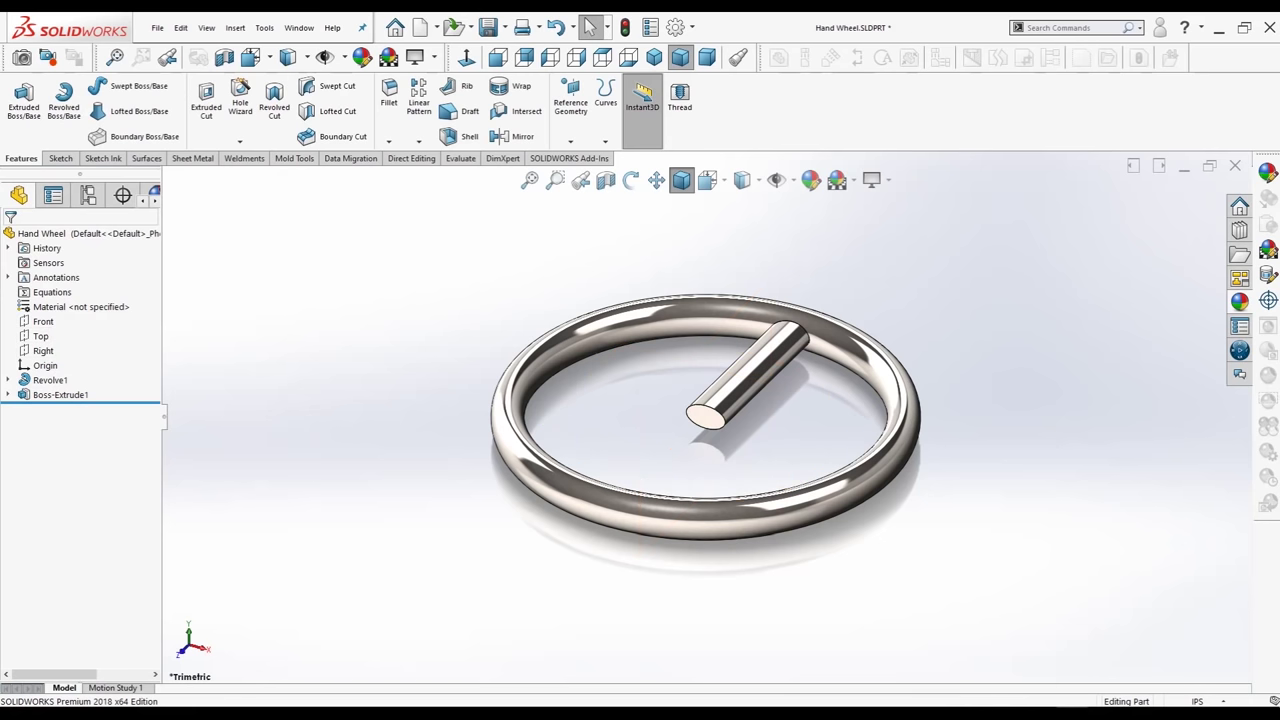
{"action": "mouse_move", "coordinate": [705, 450]}
{"action": "middle_mouse_down"}
{"action": "mouse_move", "coordinate": [720, 380]}
{"action": "mouse_move", "coordinate": [705, 440]}
{"action": "mouse_move", "coordinate": [712, 410]}
{"action": "middle_mouse_up"}
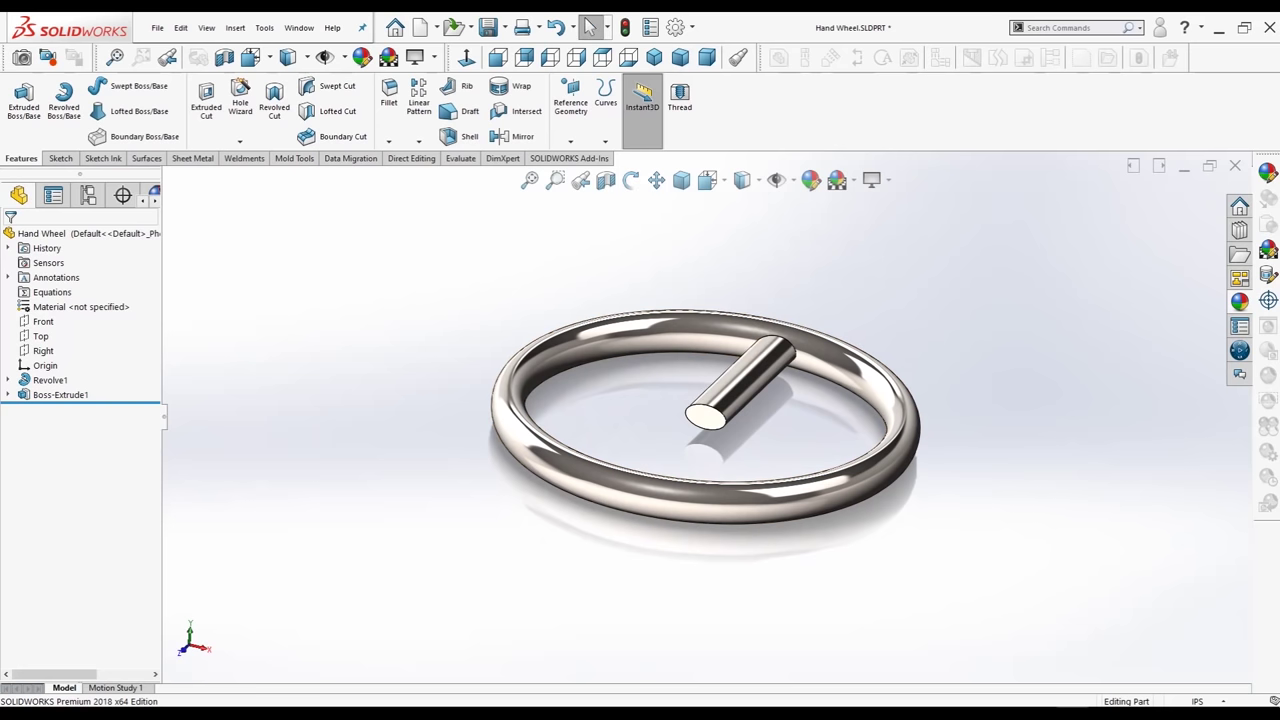
- Create Axis1 at the intersection of the Front and Right planes
{"action": "left_click", "coordinate": [571, 100]}
{"action": "left_click", "coordinate": [590, 175]}
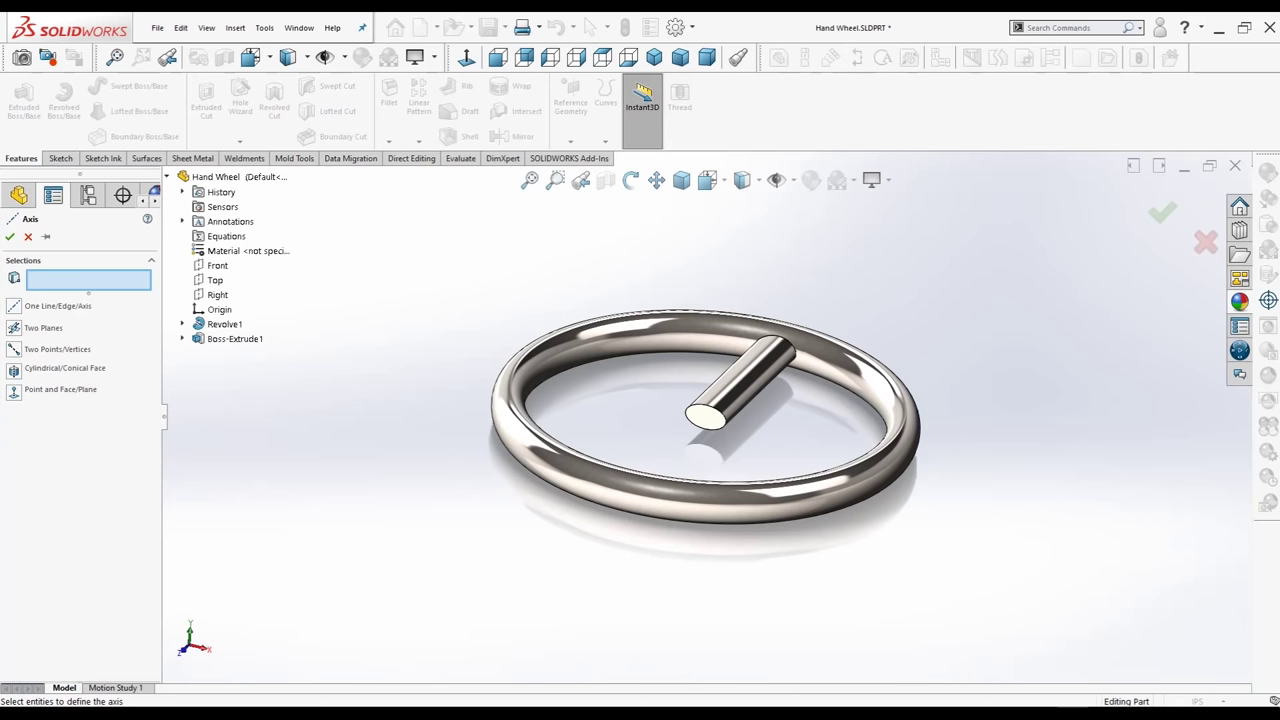
{"action": "left_click", "coordinate": [217, 265]}
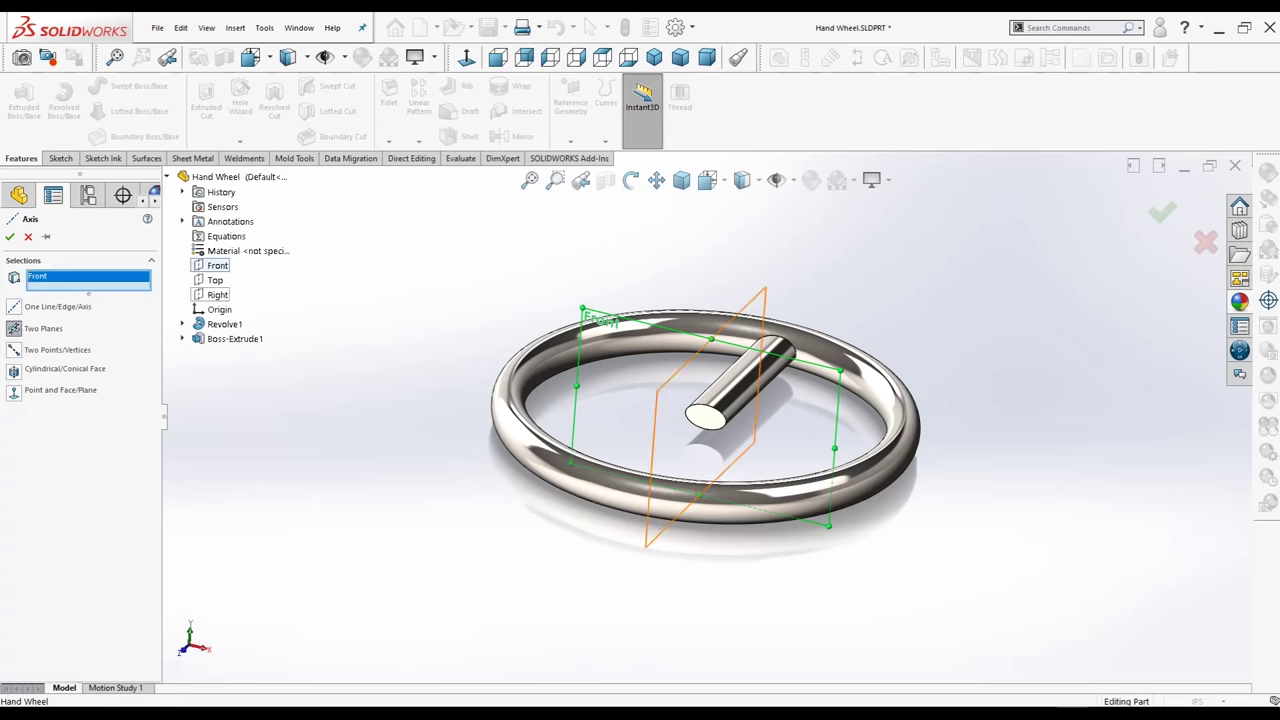
{"action": "left_click", "coordinate": [217, 294]}
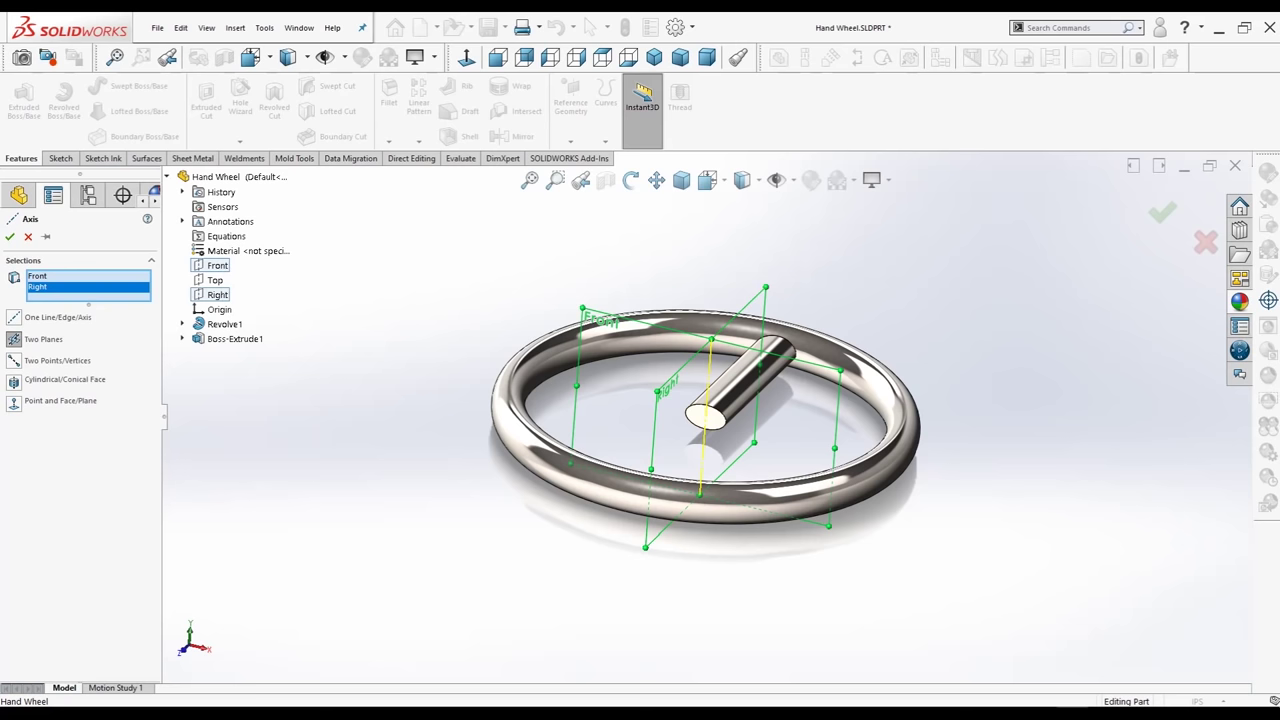
{"action": "left_click", "coordinate": [10, 236]}
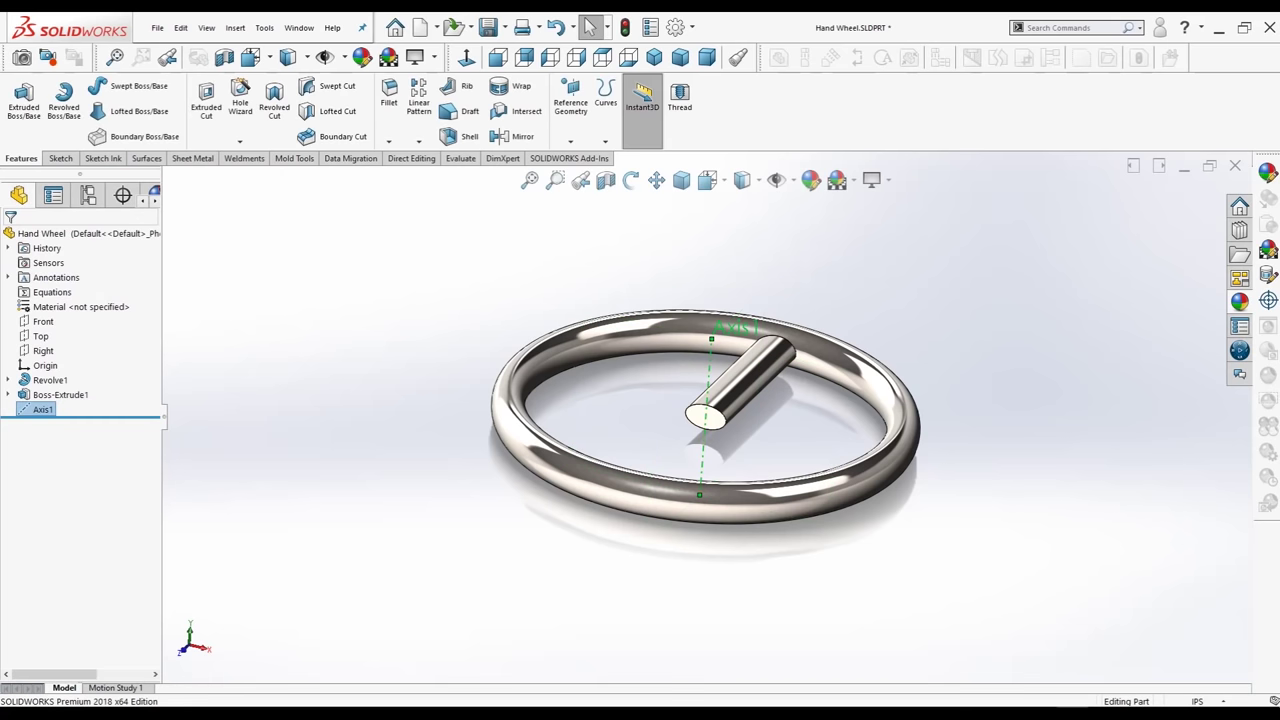
{"action": "middle_click_drag", "start_coordinate": [700, 420], "coordinate": [700, 388]}
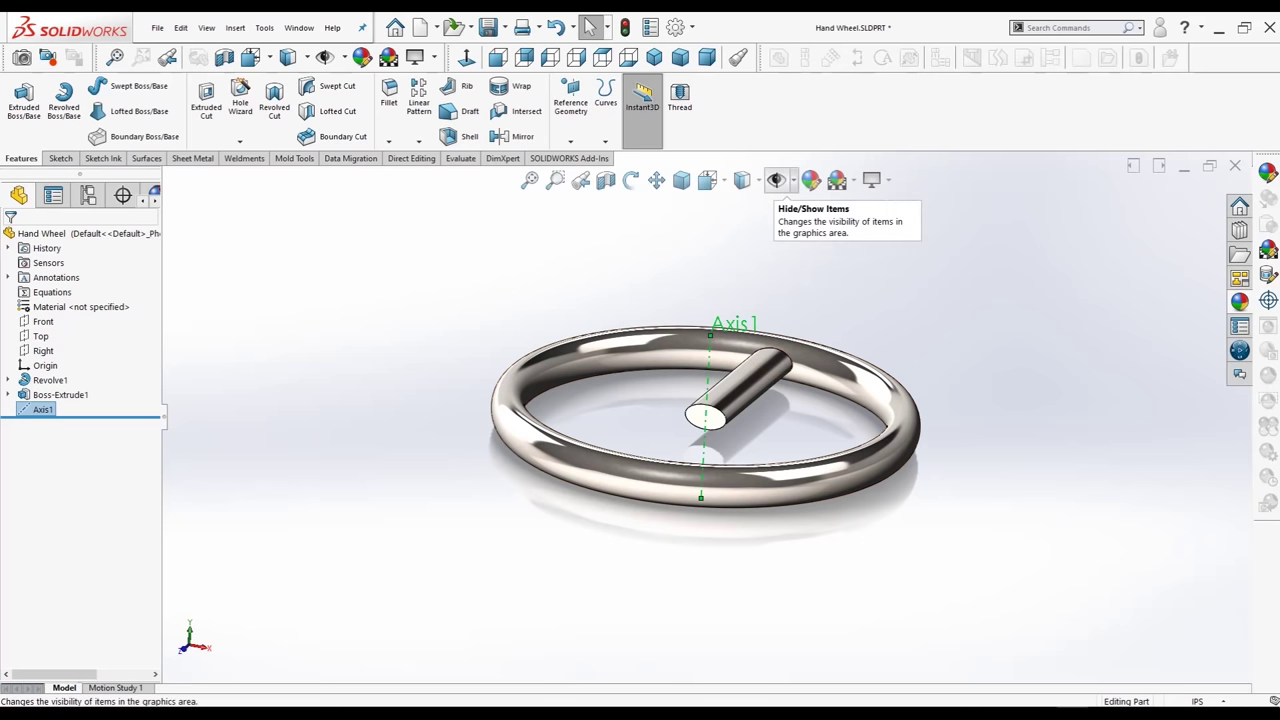
{"action": "left_click", "coordinate": [778, 180]}
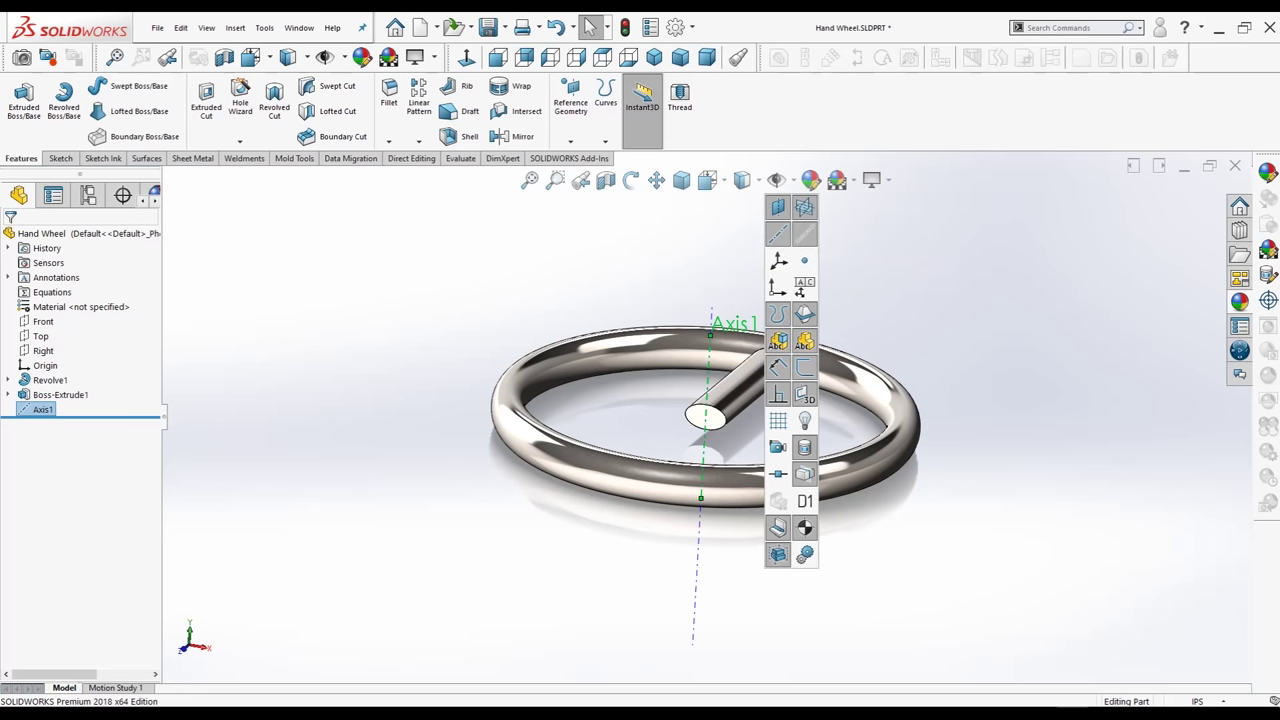
{"action": "middle_click_drag", "start_coordinate": [700, 560], "coordinate": [760, 560]}
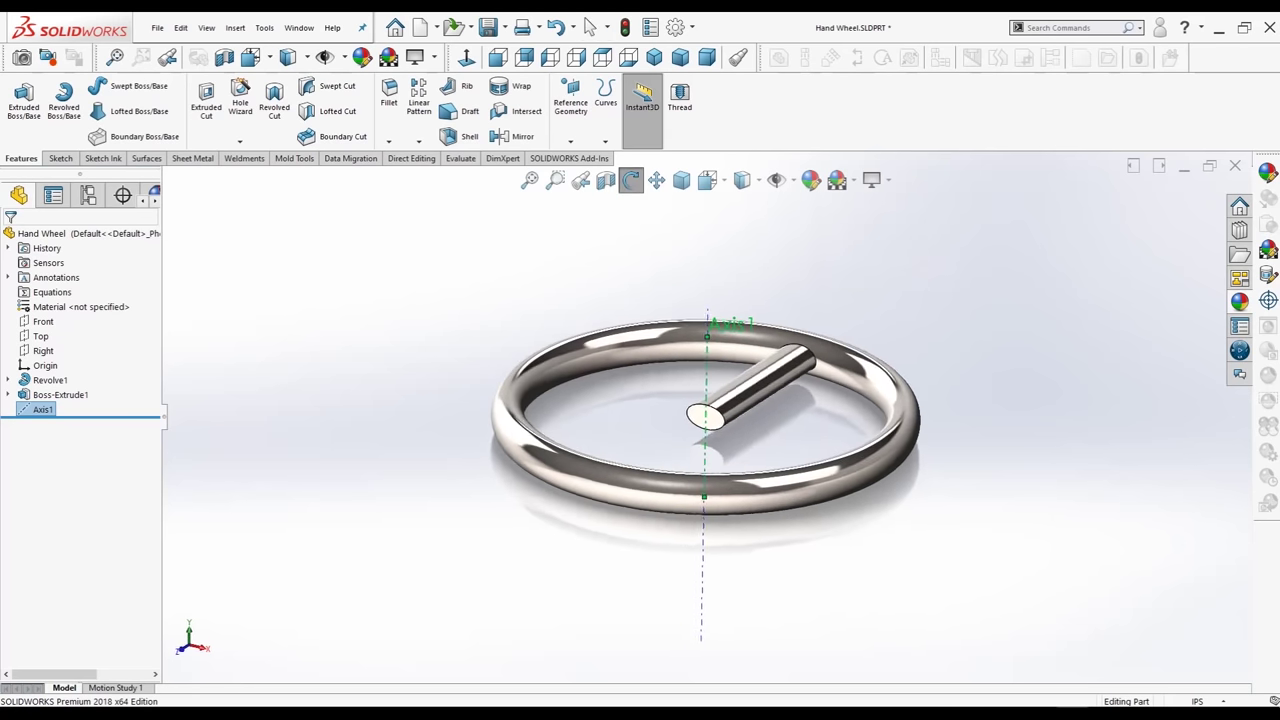
{"action": "left_click_drag", "start_coordinate": [800, 450], "coordinate": [845, 362]}
{"action": "key", "text": "Escape"}
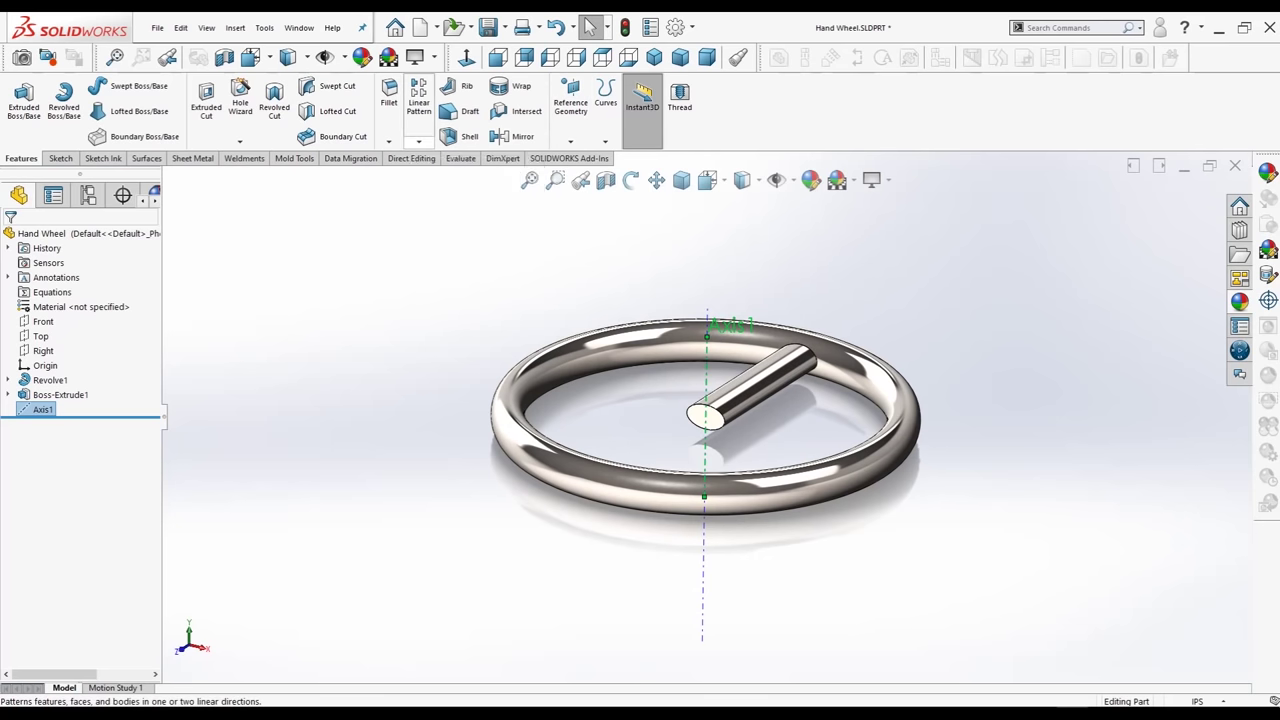
- Circular-pattern Boss-Extrude1 around Axis1 into 5 equally spaced spokes over 360°
{"action": "left_click", "coordinate": [419, 141]}
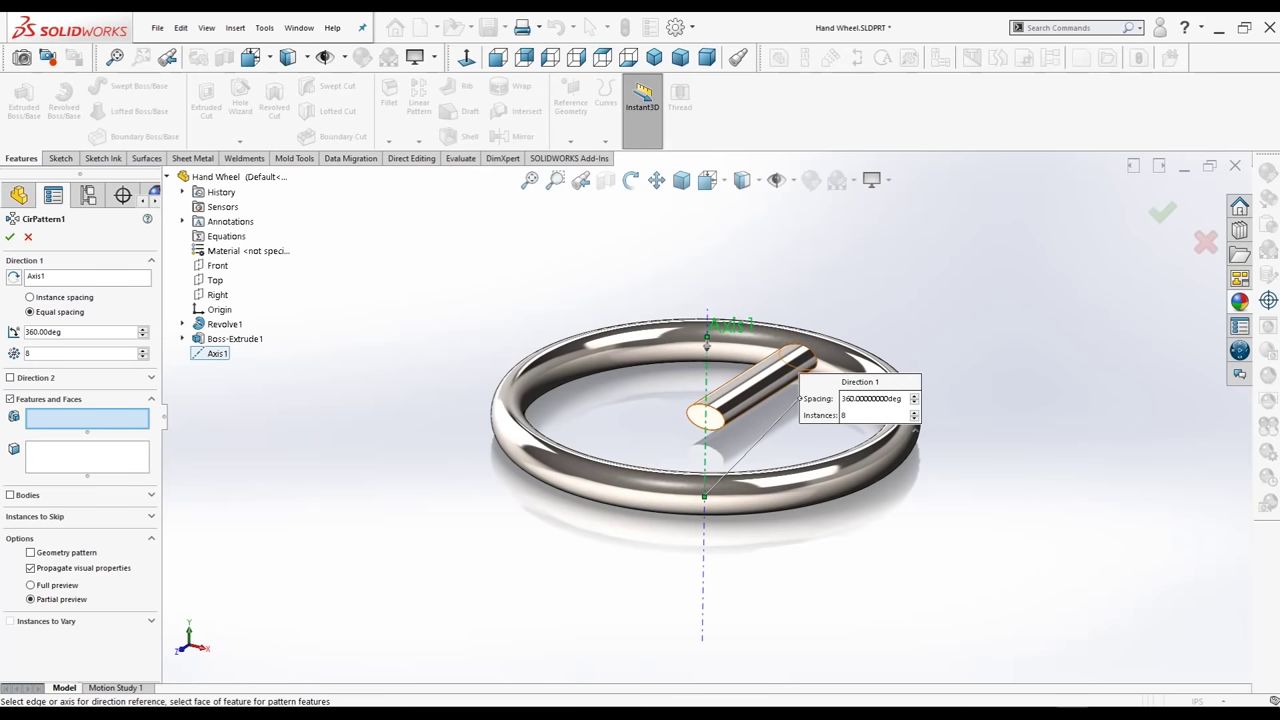
{"action": "left_click", "coordinate": [80, 353]}
{"action": "type", "text": "5"}
{"action": "left_click", "coordinate": [234, 338]}
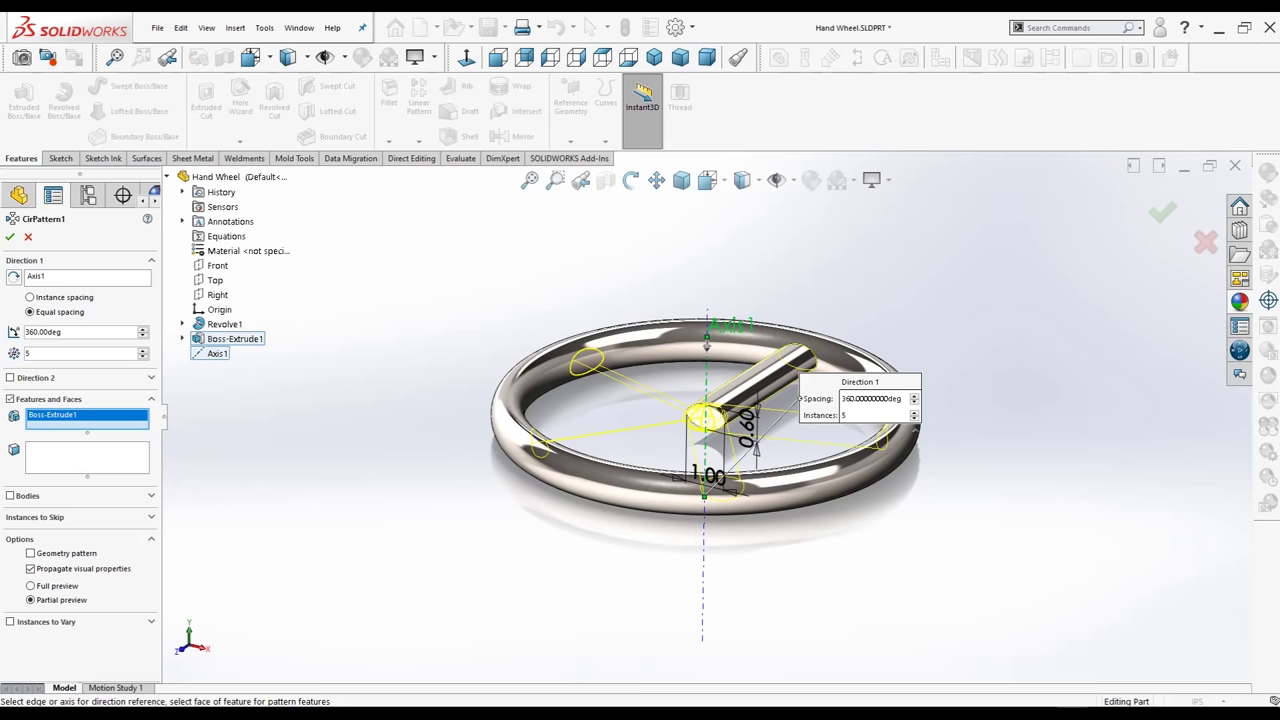
{"action": "left_click", "coordinate": [9, 237]}
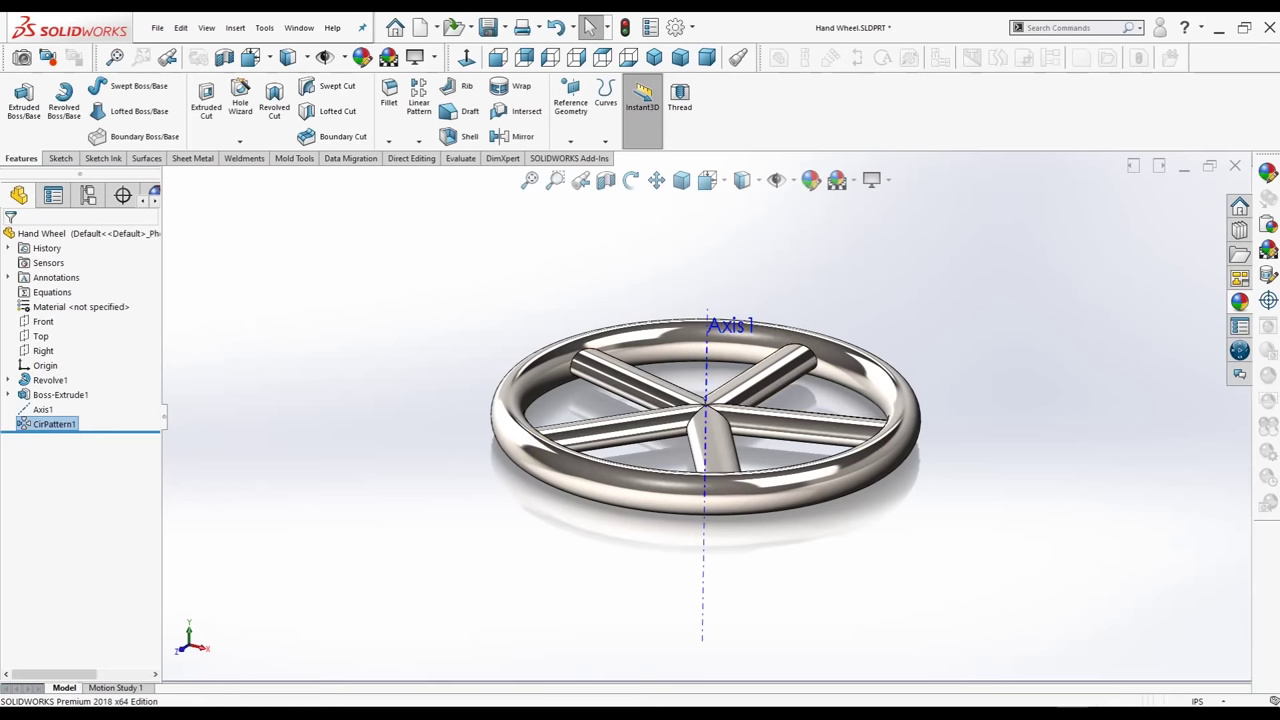
{"action": "mouse_move", "coordinate": [700, 450]}
{"action": "middle_mouse_down"}
{"action": "mouse_move", "coordinate": [760, 420]}
{"action": "mouse_move", "coordinate": [740, 380]}
{"action": "middle_mouse_up"}
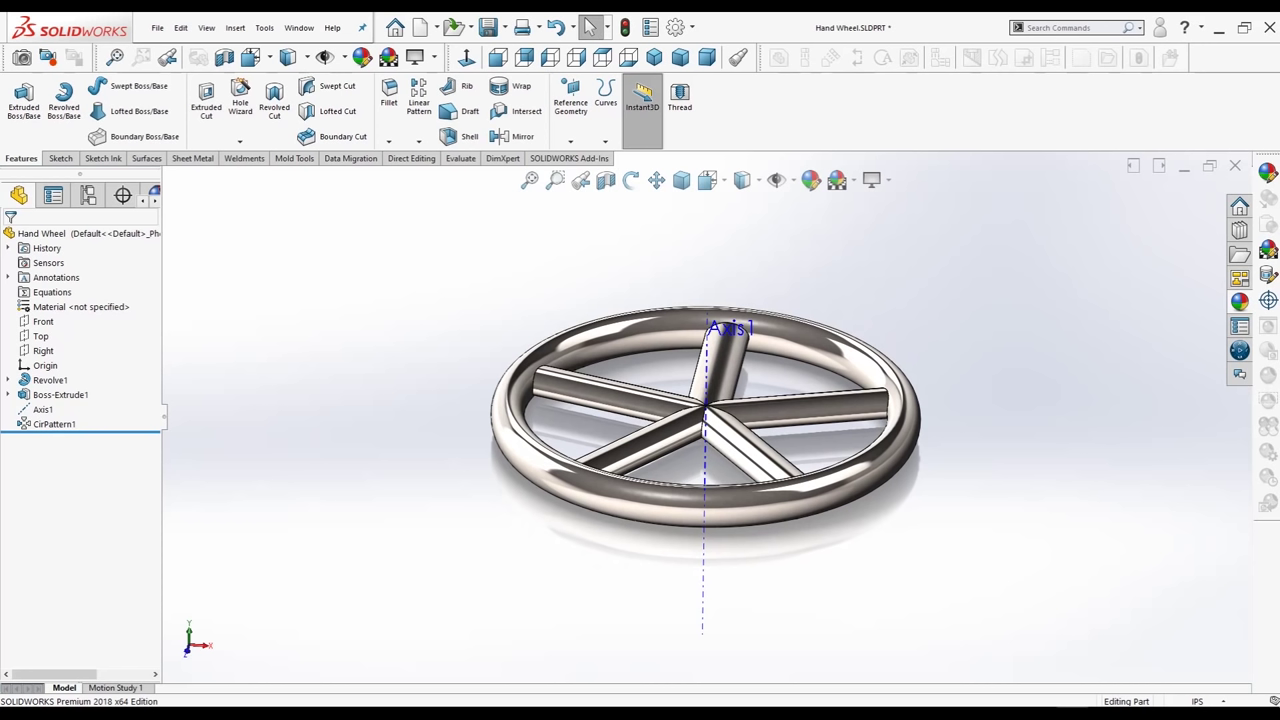
{"action": "left_click", "coordinate": [40, 336]}
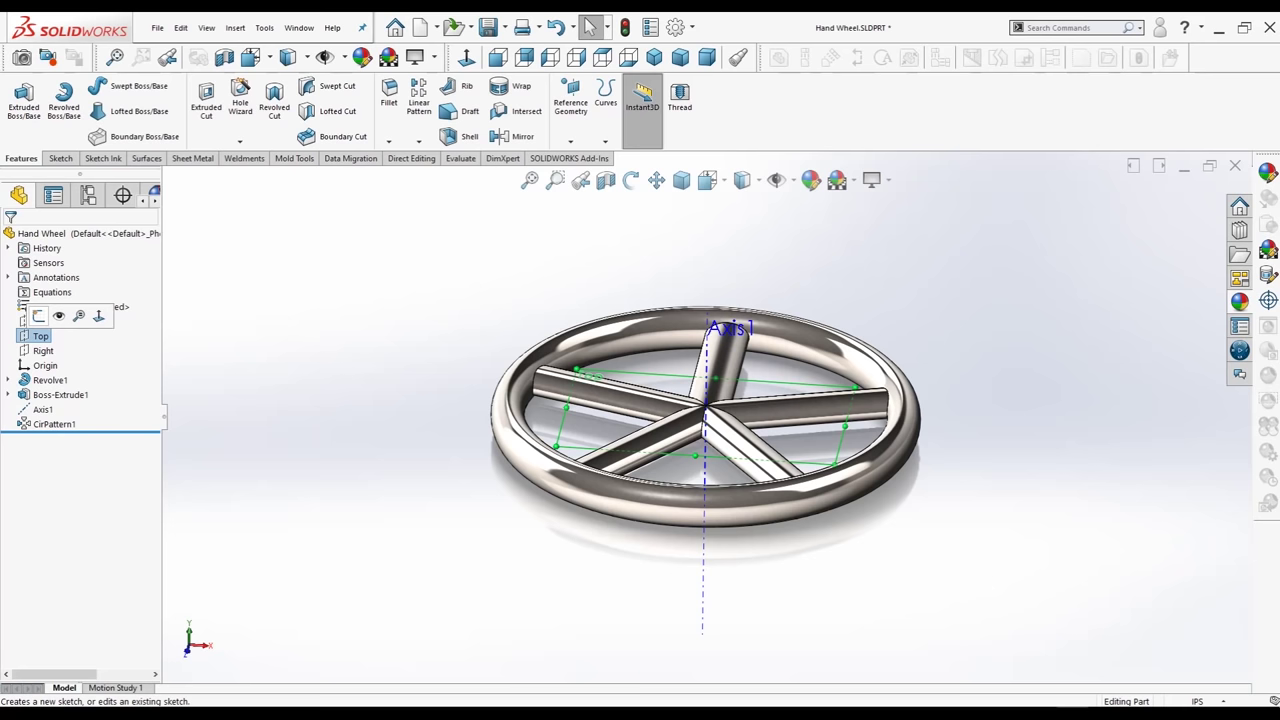
- Sketch a 2.00 in diameter circle centred on the axis on the Top plane
{"action": "left_click", "coordinate": [38, 315]}
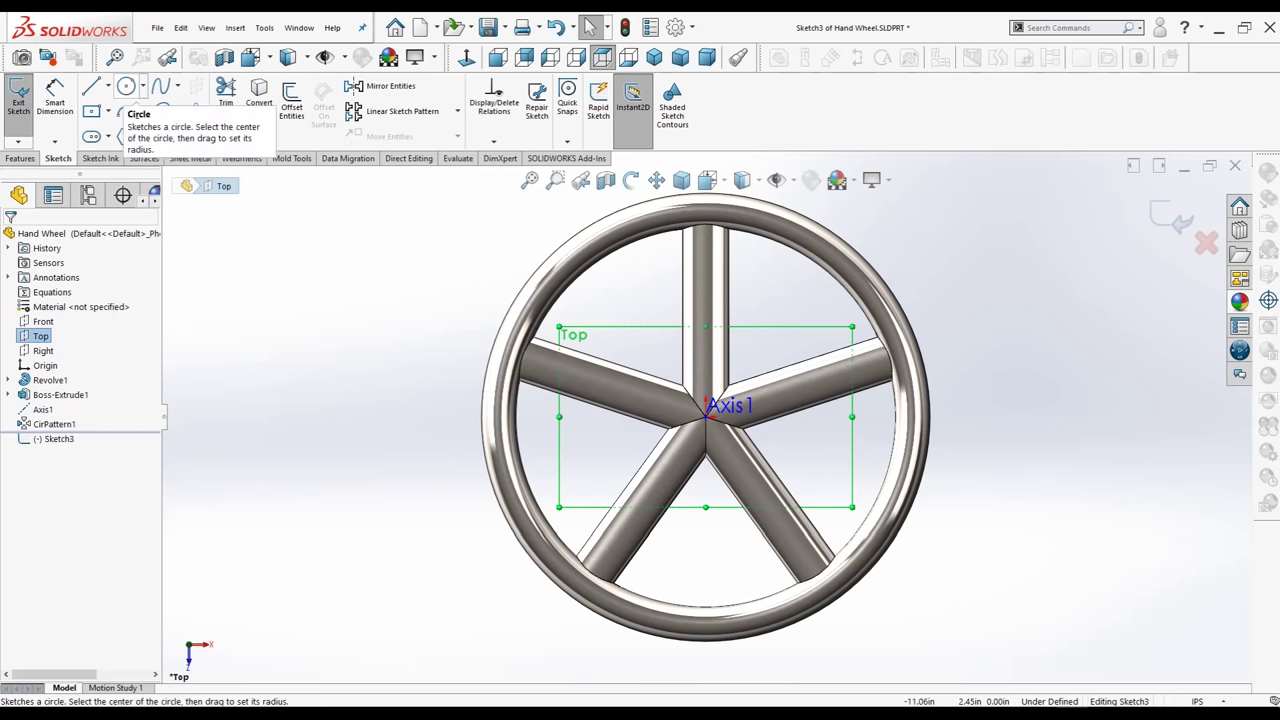
{"action": "left_click", "coordinate": [126, 86]}
{"action": "scroll", "coordinate": [726, 436], "scroll_direction": "down", "scroll_amount": 3}
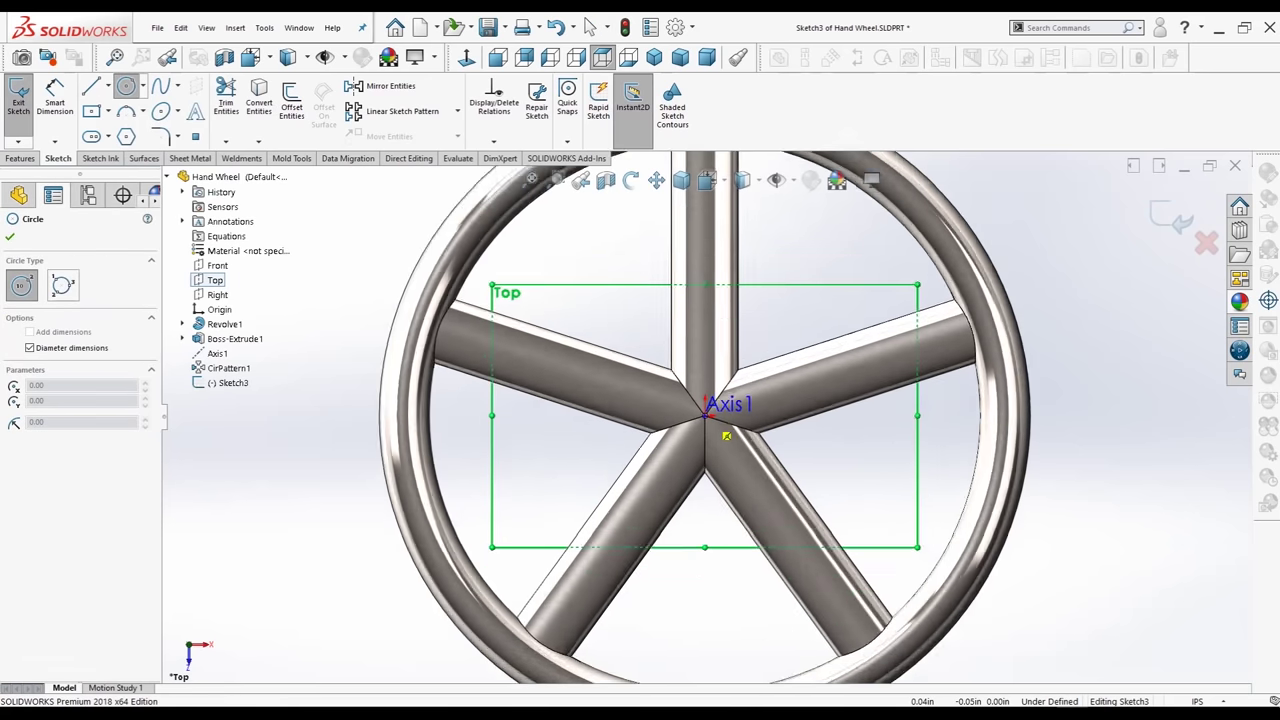
{"action": "left_click", "coordinate": [706, 412]}
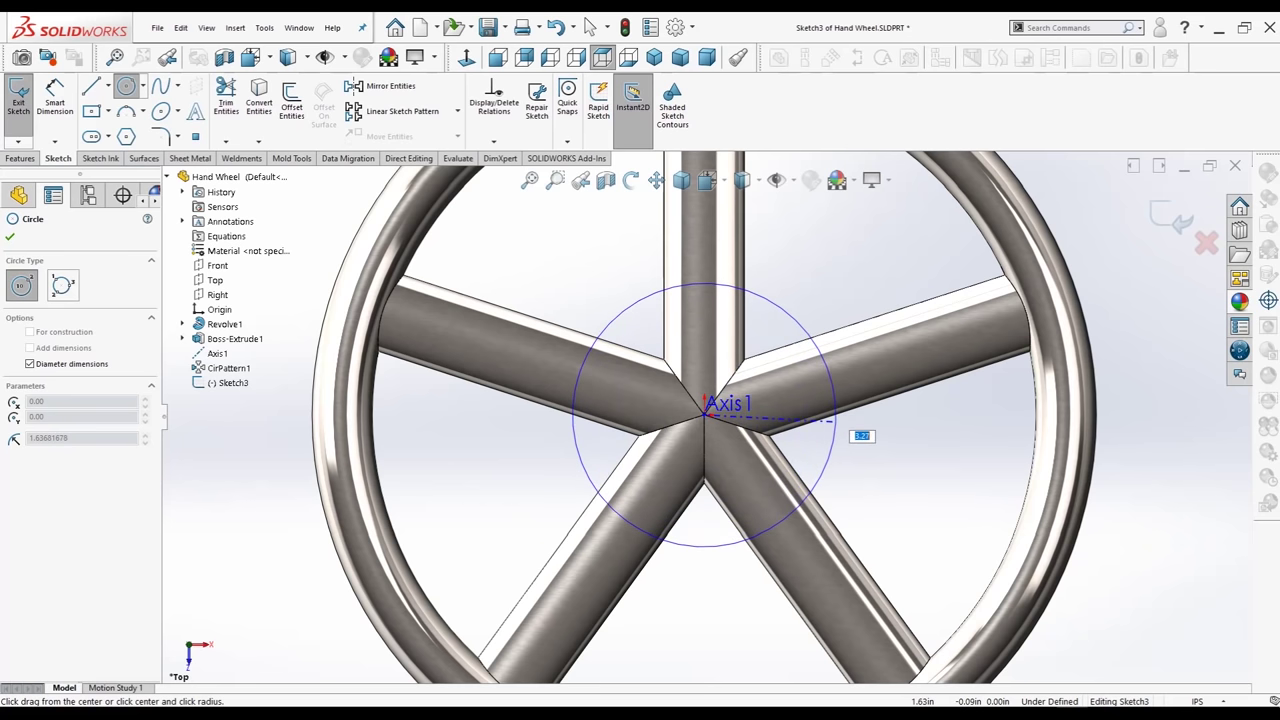
{"action": "type", "text": "2"}
{"action": "key", "text": "Return"}
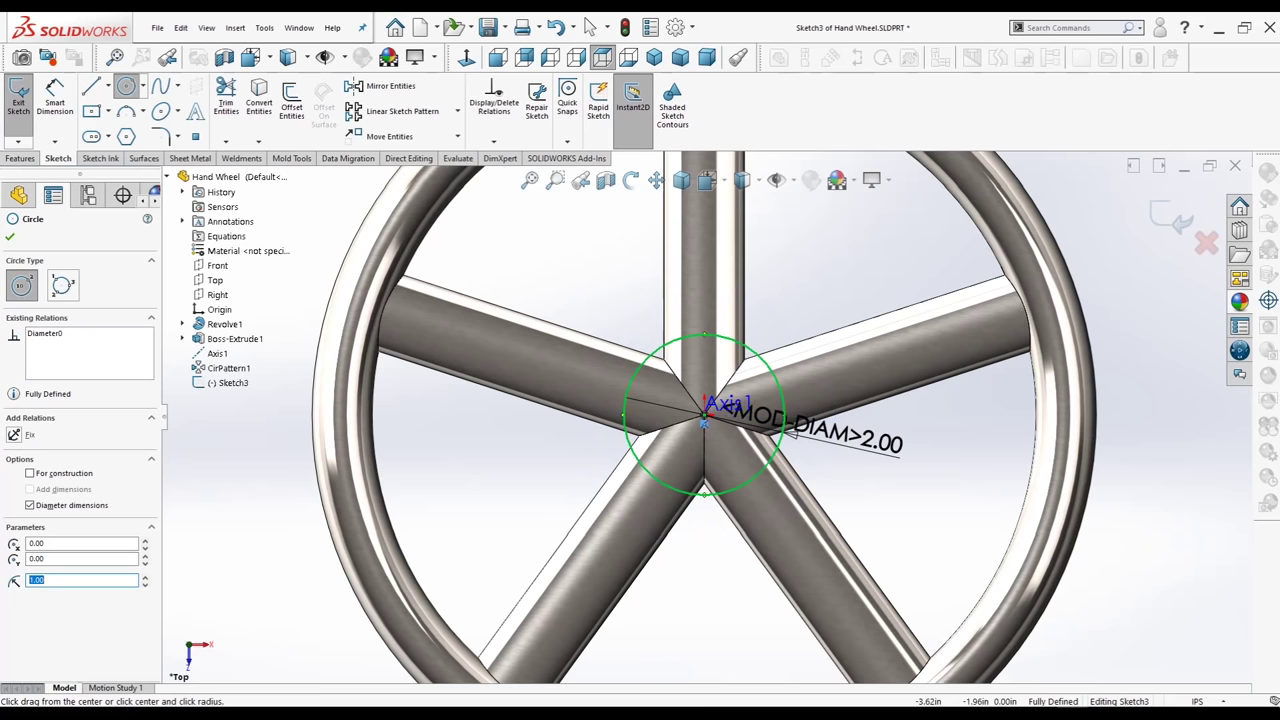
{"action": "key", "text": "Escape"}
{"action": "left_click", "coordinate": [20, 158]}
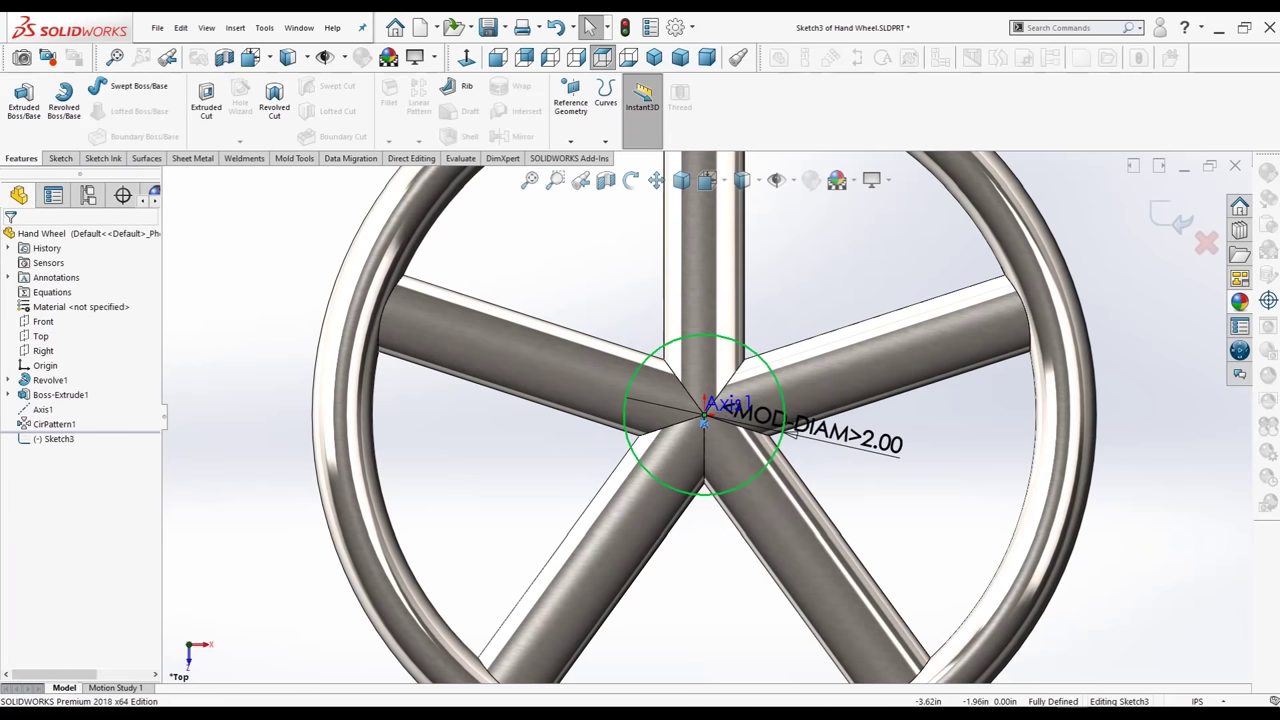
{"action": "left_click", "coordinate": [23, 100]}
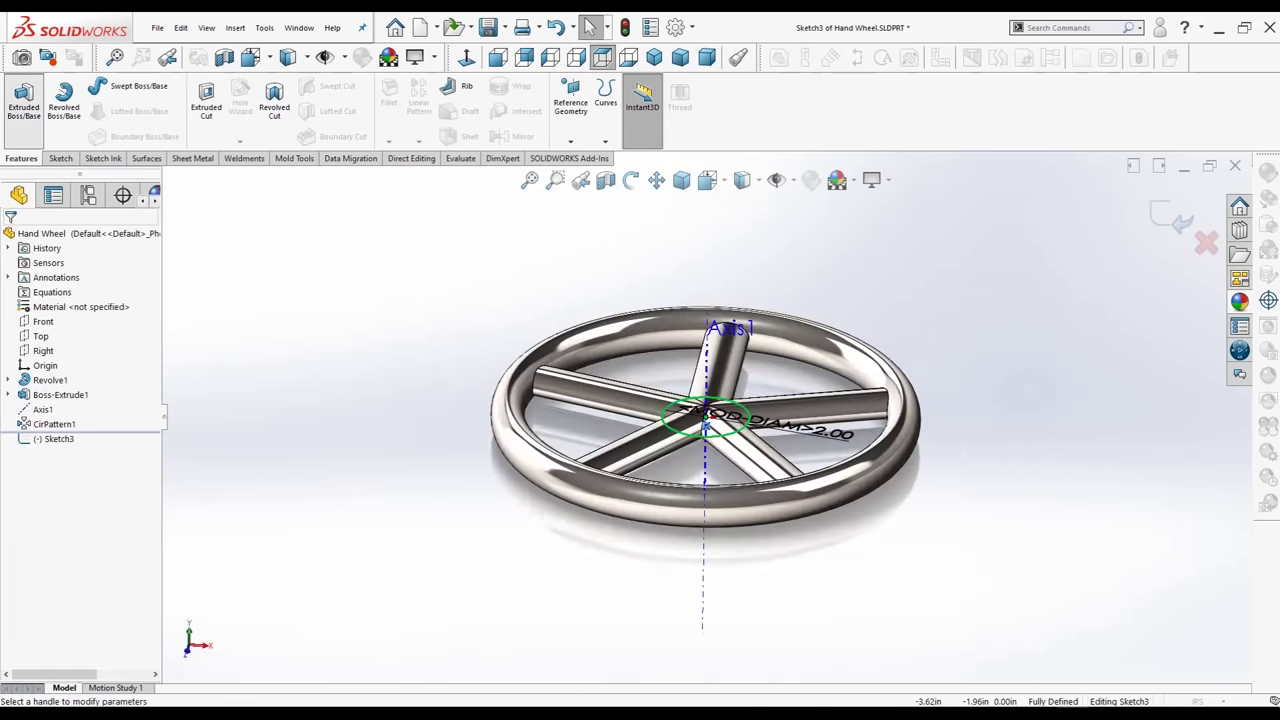
- Extrude the 2.00 in circle 1.50 in Mid Plane to form the hub as Boss-Extrude2
{"action": "left_click", "coordinate": [88, 317]}
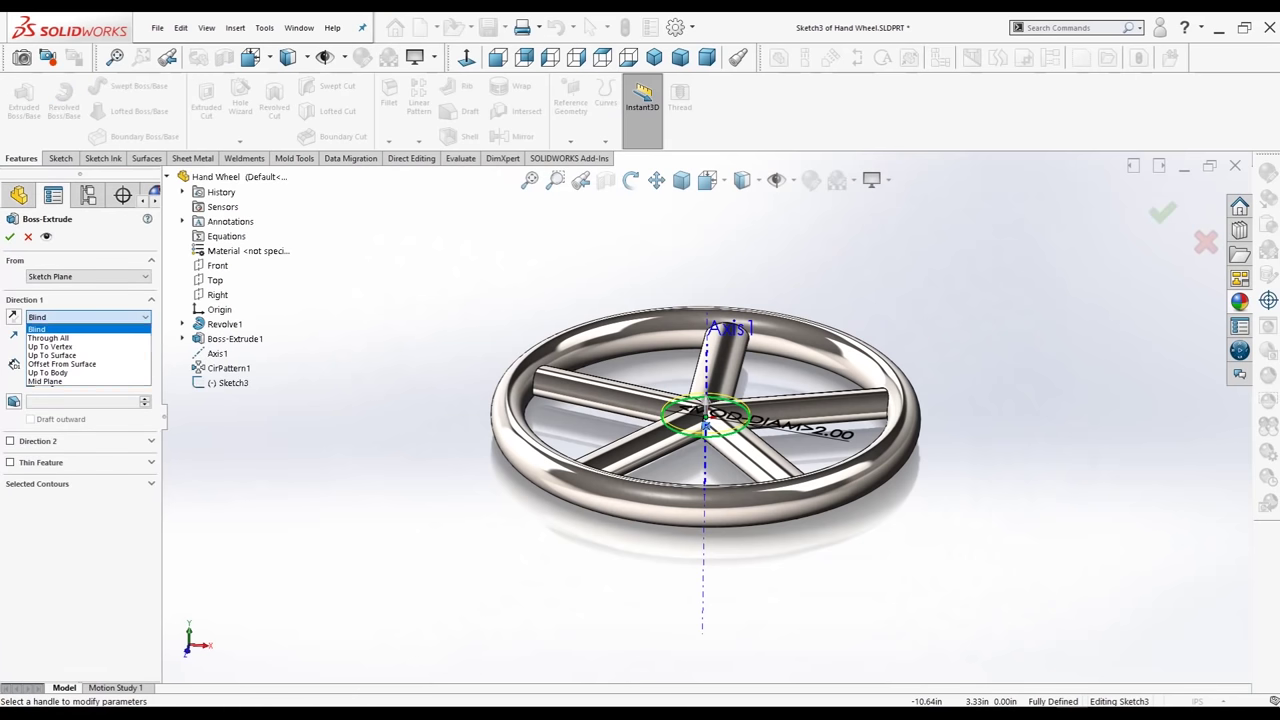
{"action": "left_click", "coordinate": [45, 381]}
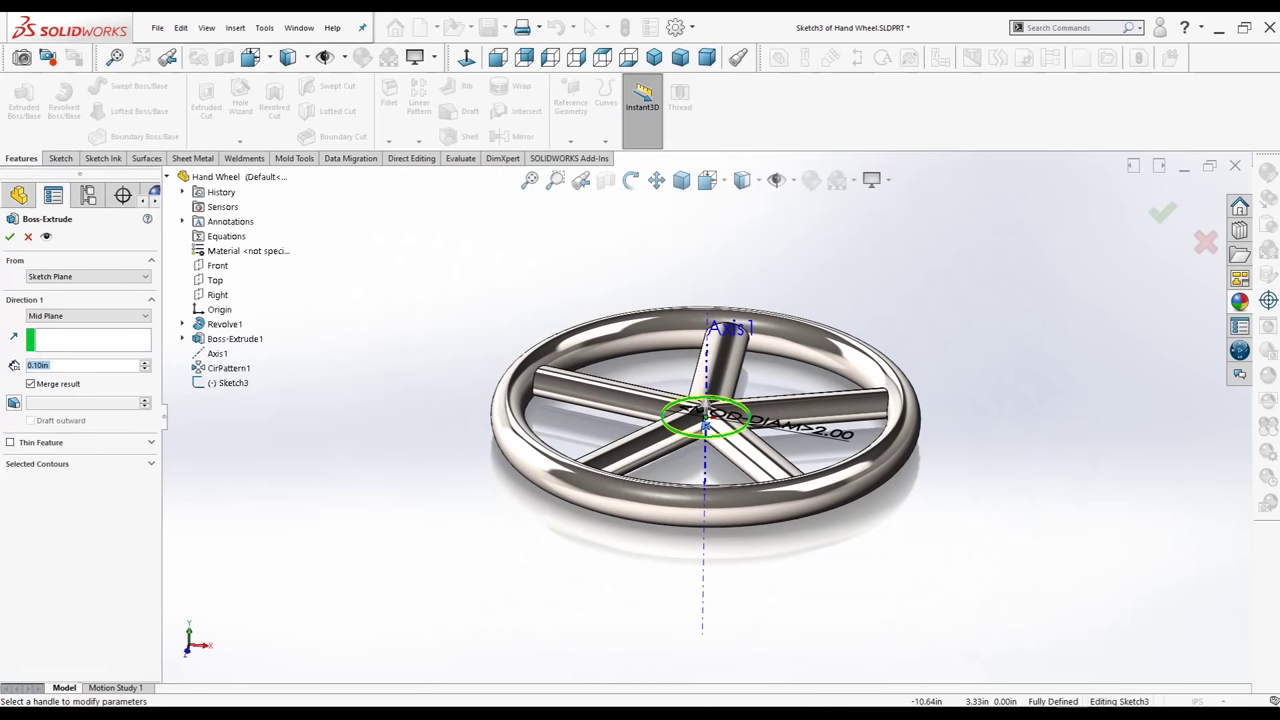
{"action": "key", "text": "BackSpace"}
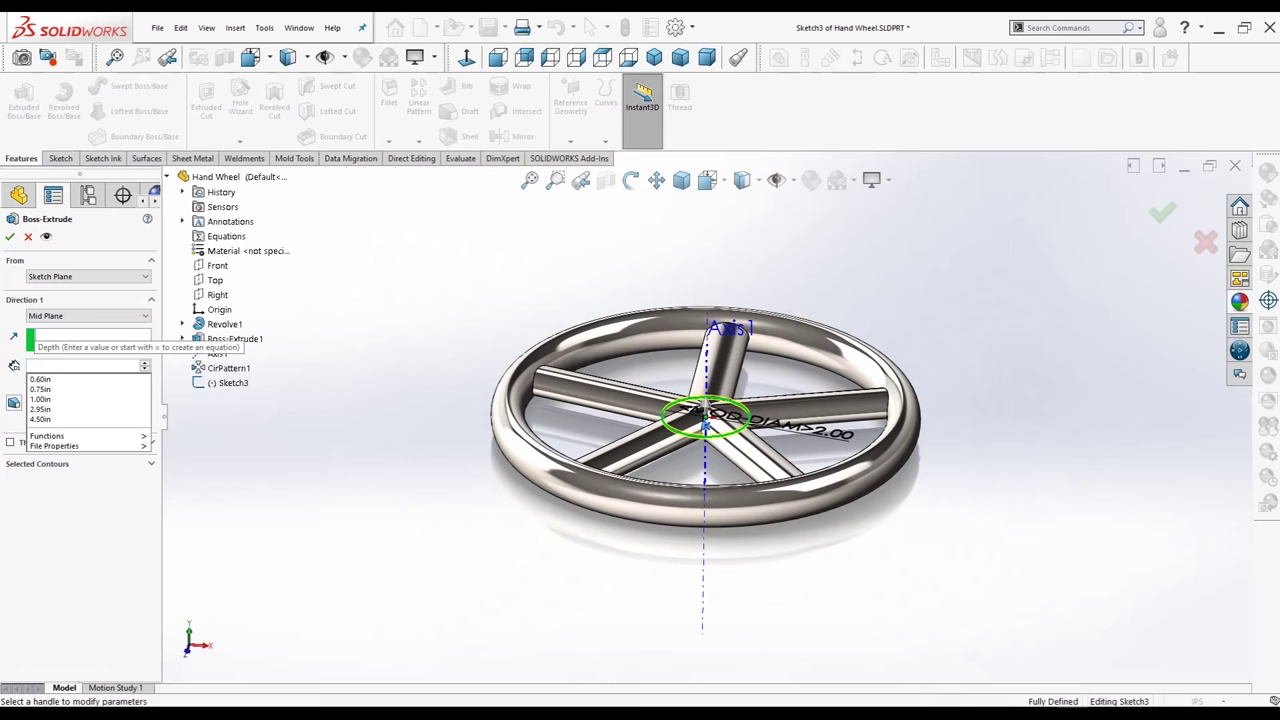
{"action": "type", "text": "10"}
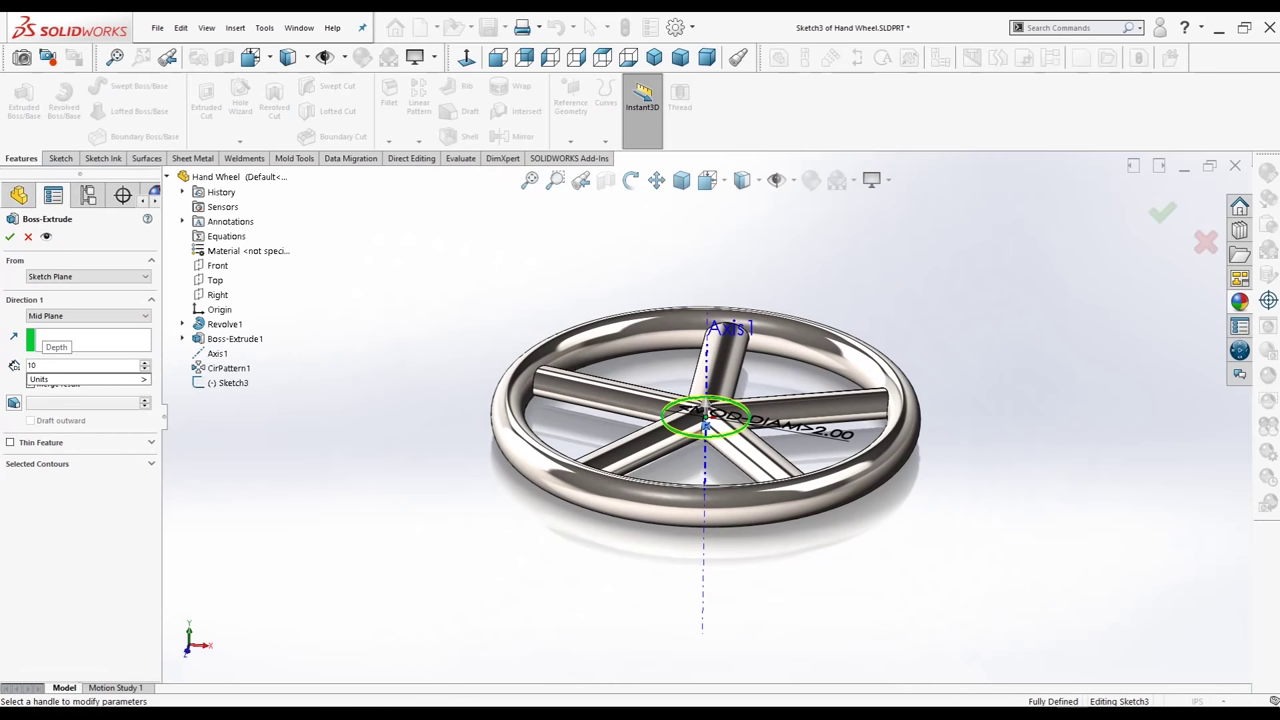
{"action": "key", "text": "BackSpace"}
{"action": "type", "text": "5"}
{"action": "key", "text": "Return"}
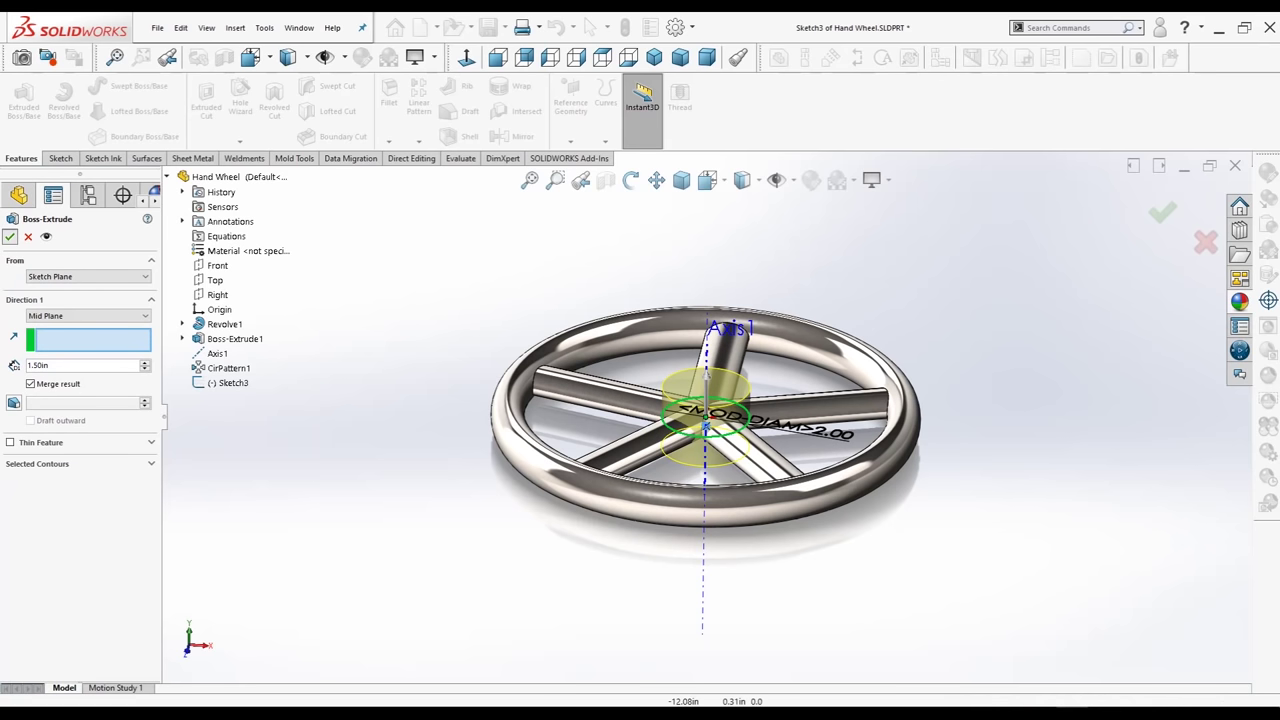
{"action": "left_click", "coordinate": [10, 236]}
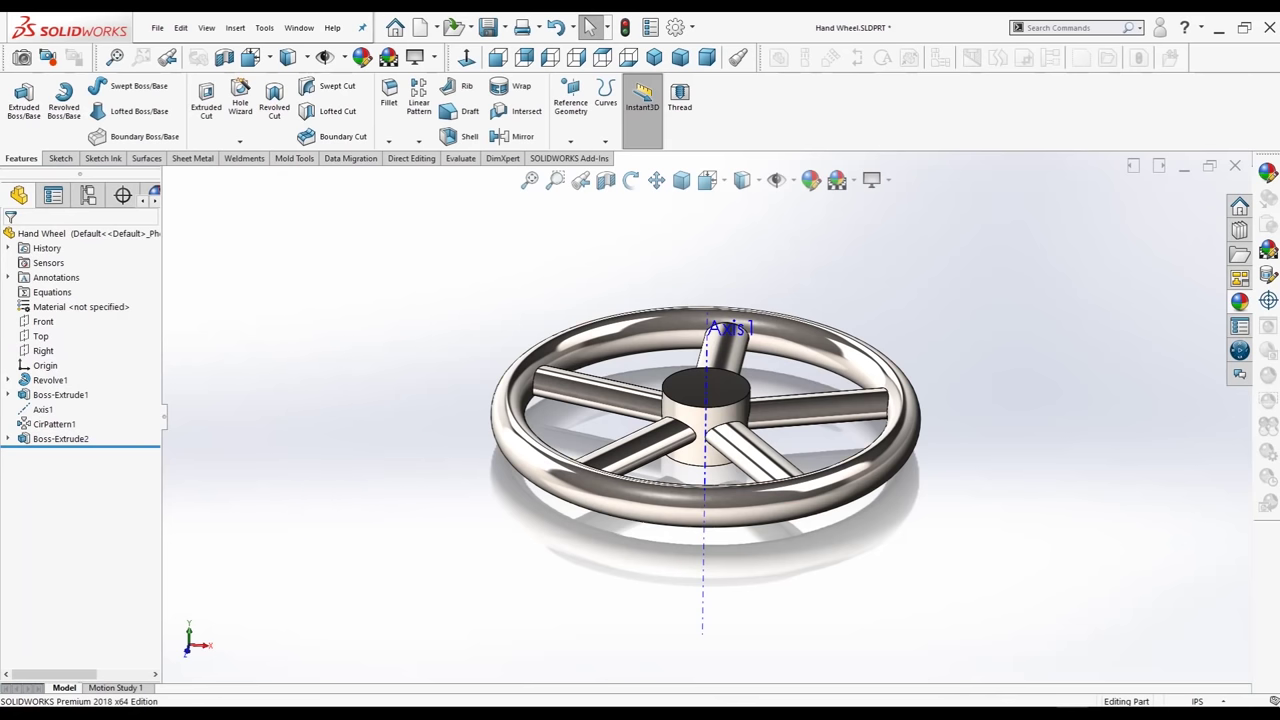
- Start a new sketch on the hub's top face
{"action": "left_click", "coordinate": [732, 400]}
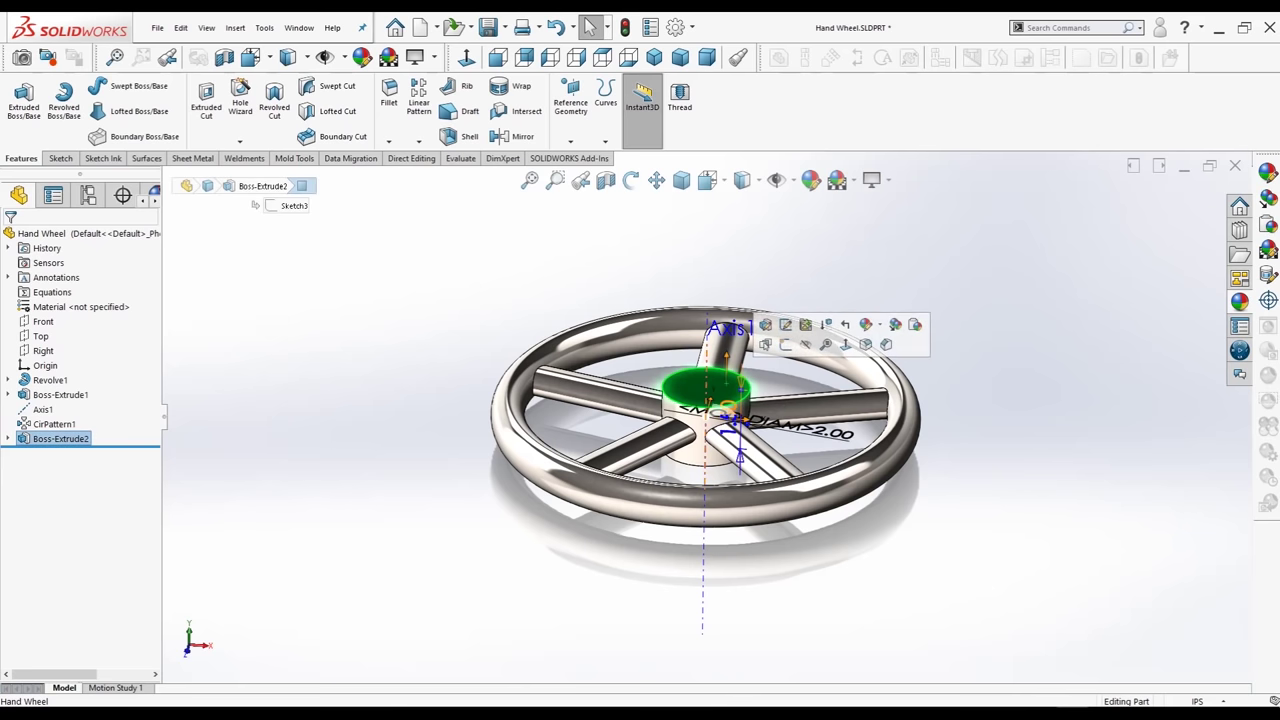
{"action": "left_click", "coordinate": [785, 344]}
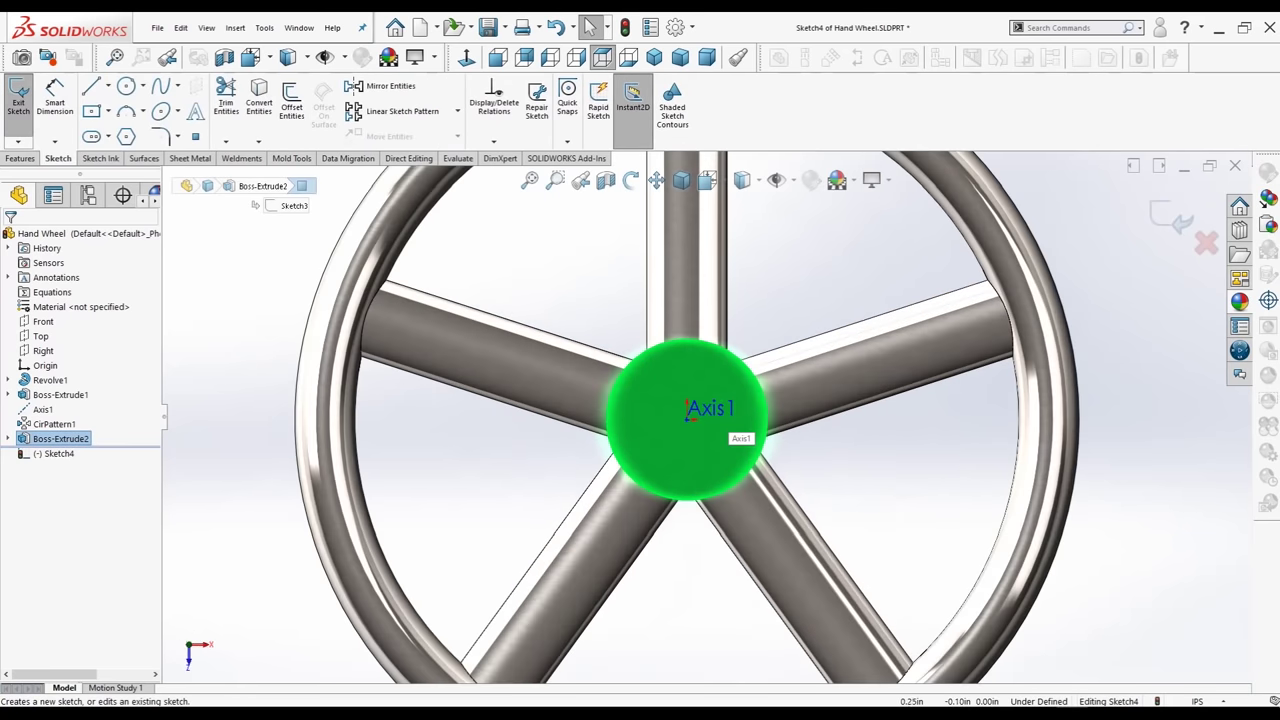
{"action": "scroll", "coordinate": [715, 425], "scroll_direction": "down", "scroll_amount": 1}
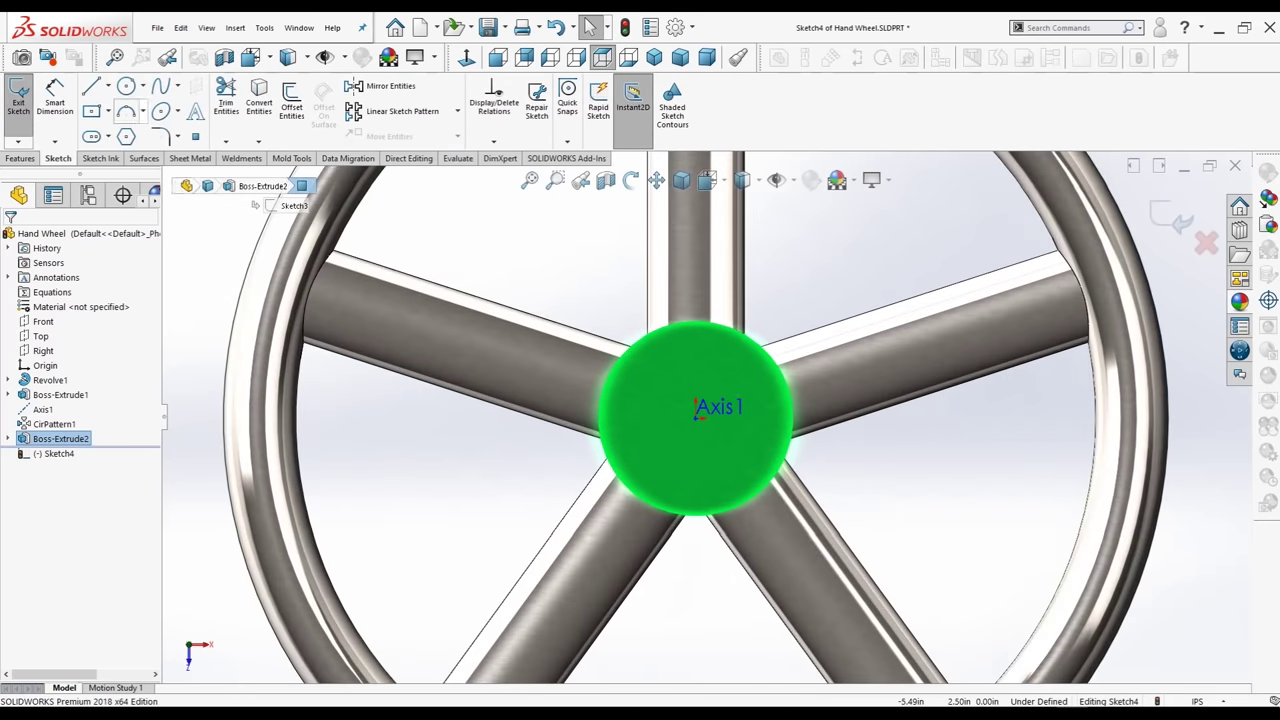
- Draw a 1.25 in diameter circle centred on the wheel axis and move its dimension aside
{"action": "left_click", "coordinate": [126, 86]}
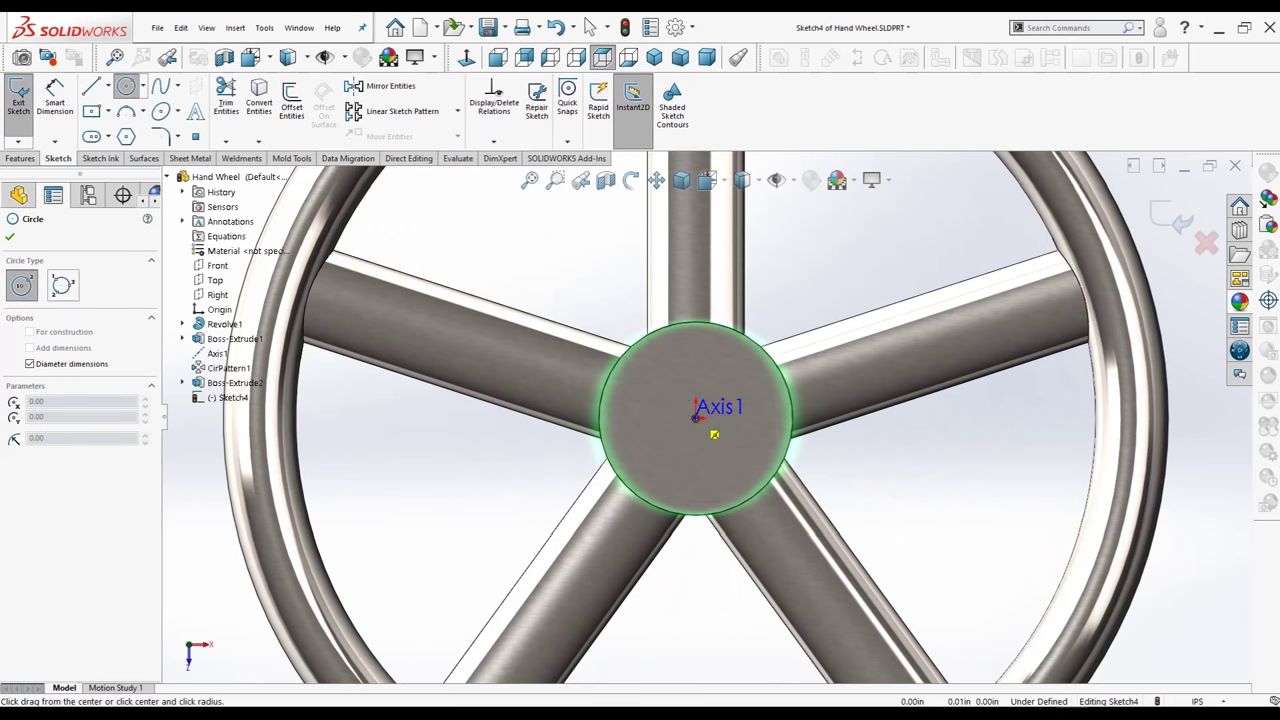
{"action": "left_click", "coordinate": [697, 417]}
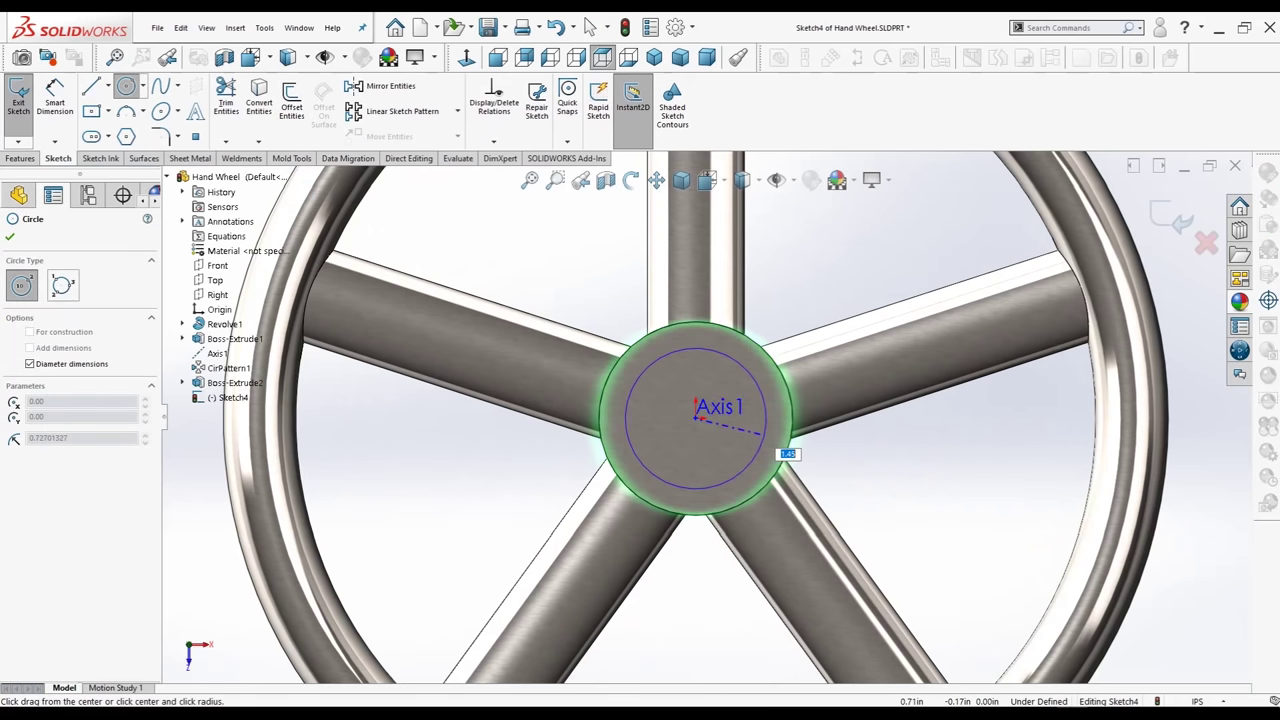
{"action": "key", "text": "BackSpace"}
{"action": "key", "text": "Return"}
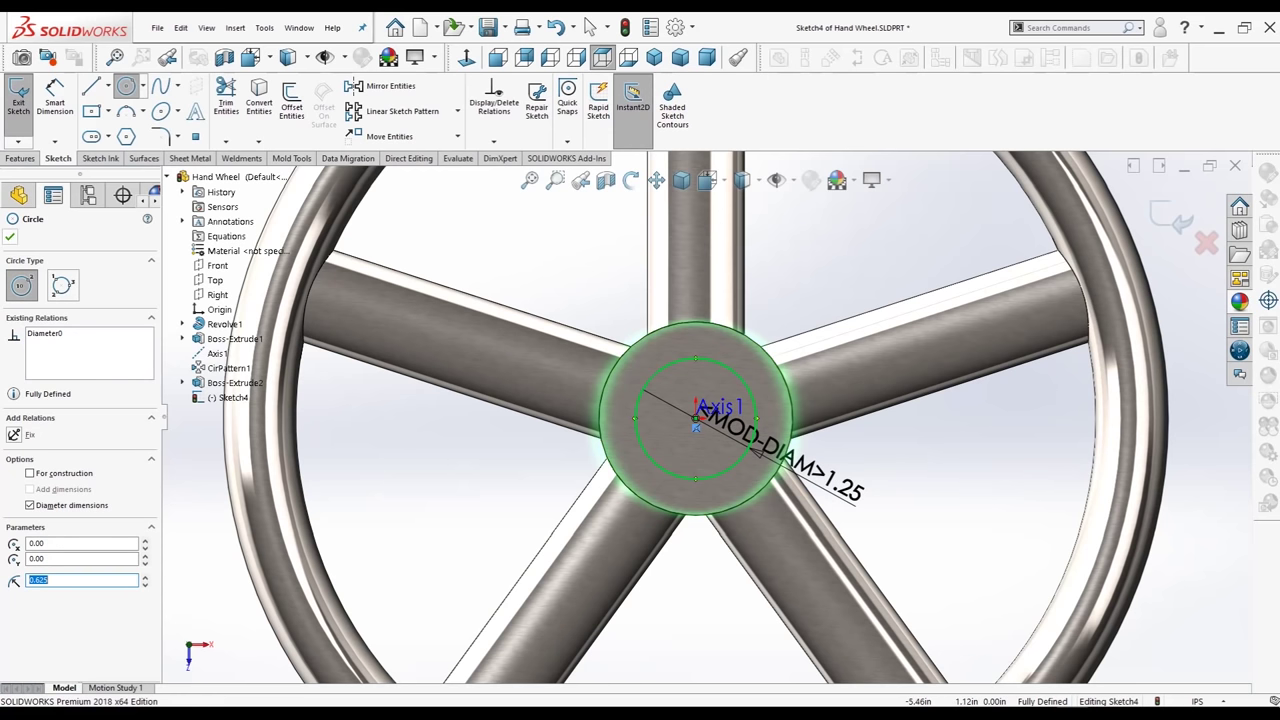
{"action": "key", "text": "Escape"}
{"action": "left_click_drag", "start_coordinate": [800, 465], "coordinate": [870, 265]}
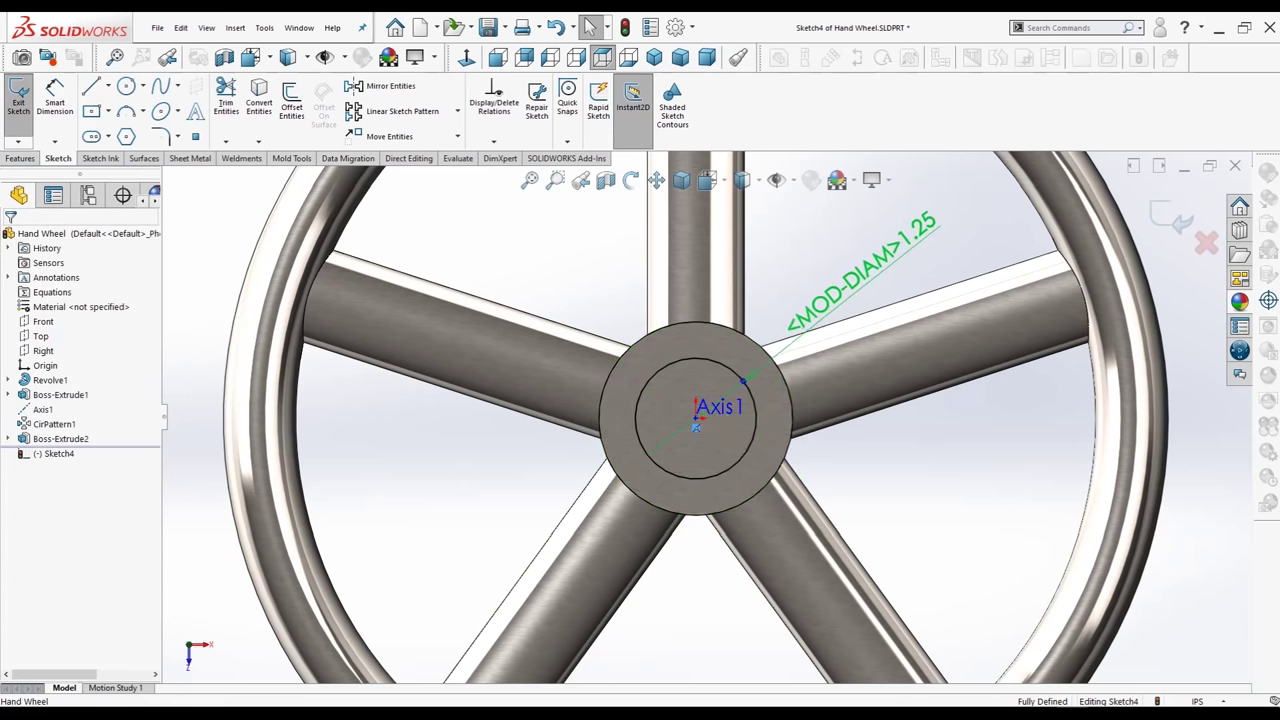
{"action": "left_click", "coordinate": [865, 265]}
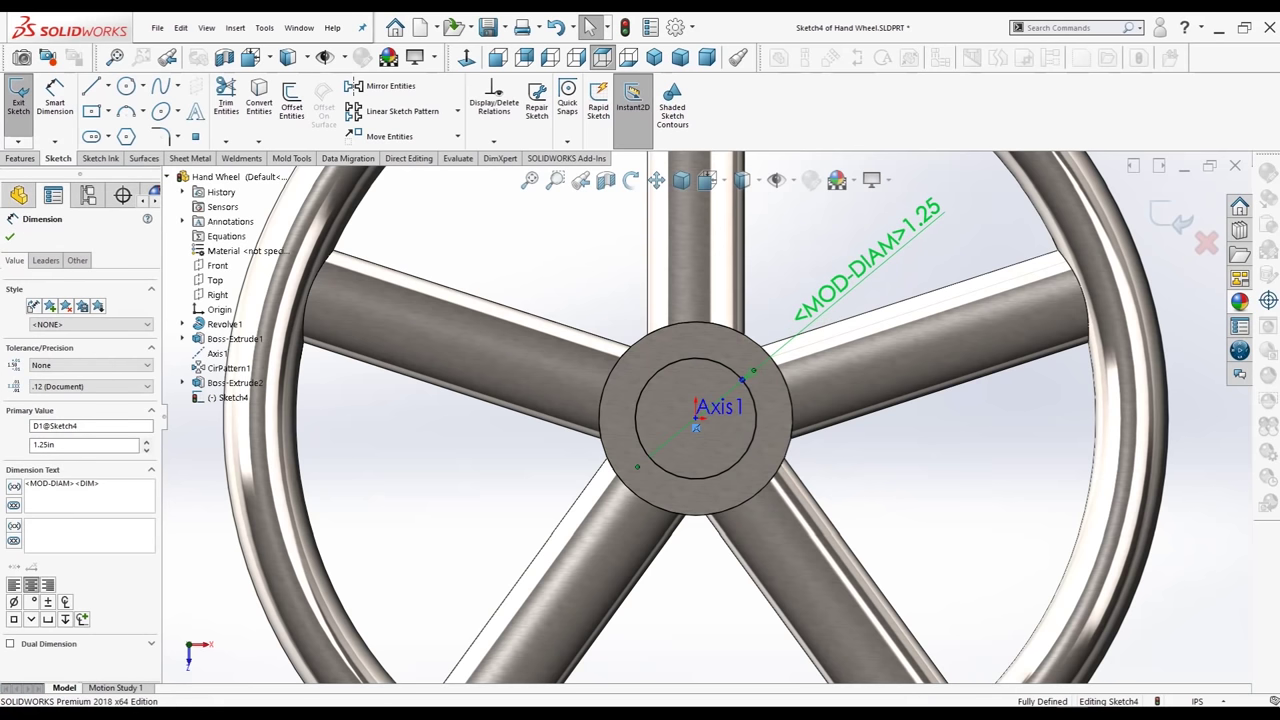
- Draw a vertical construction line from the wheel centre up past the hub
{"action": "left_click", "coordinate": [10, 236]}
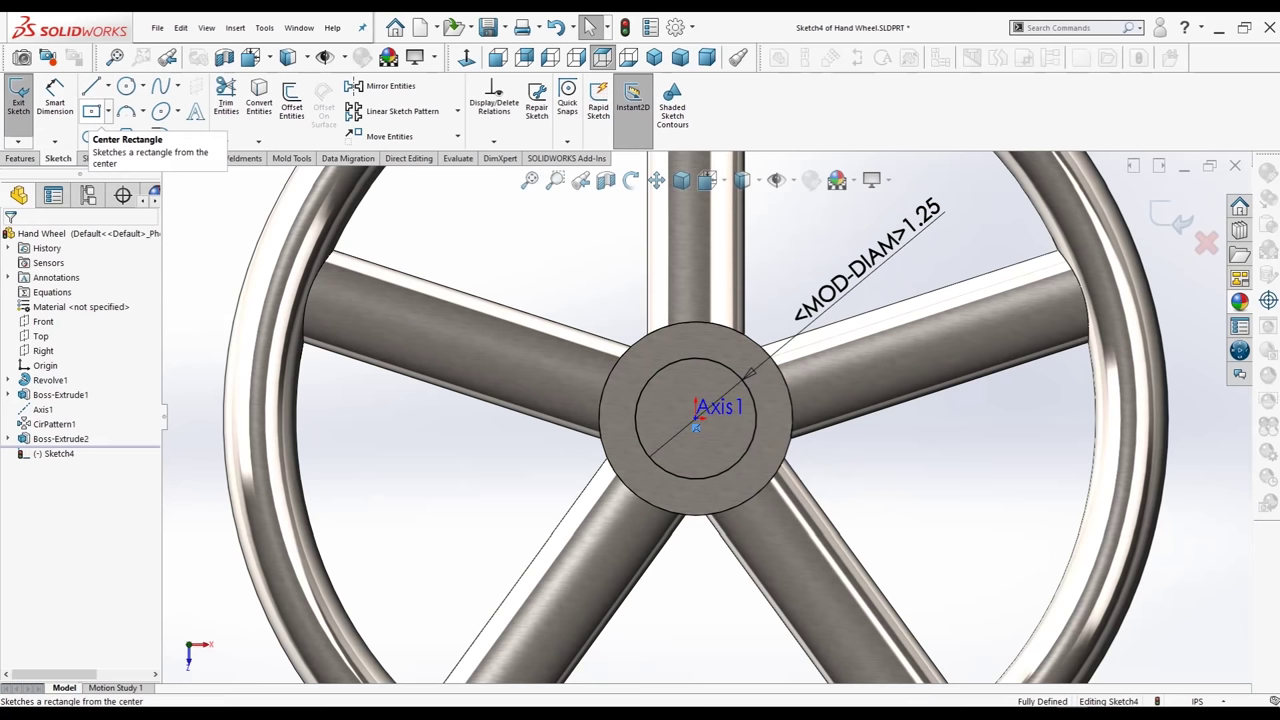
{"action": "left_click", "coordinate": [92, 88]}
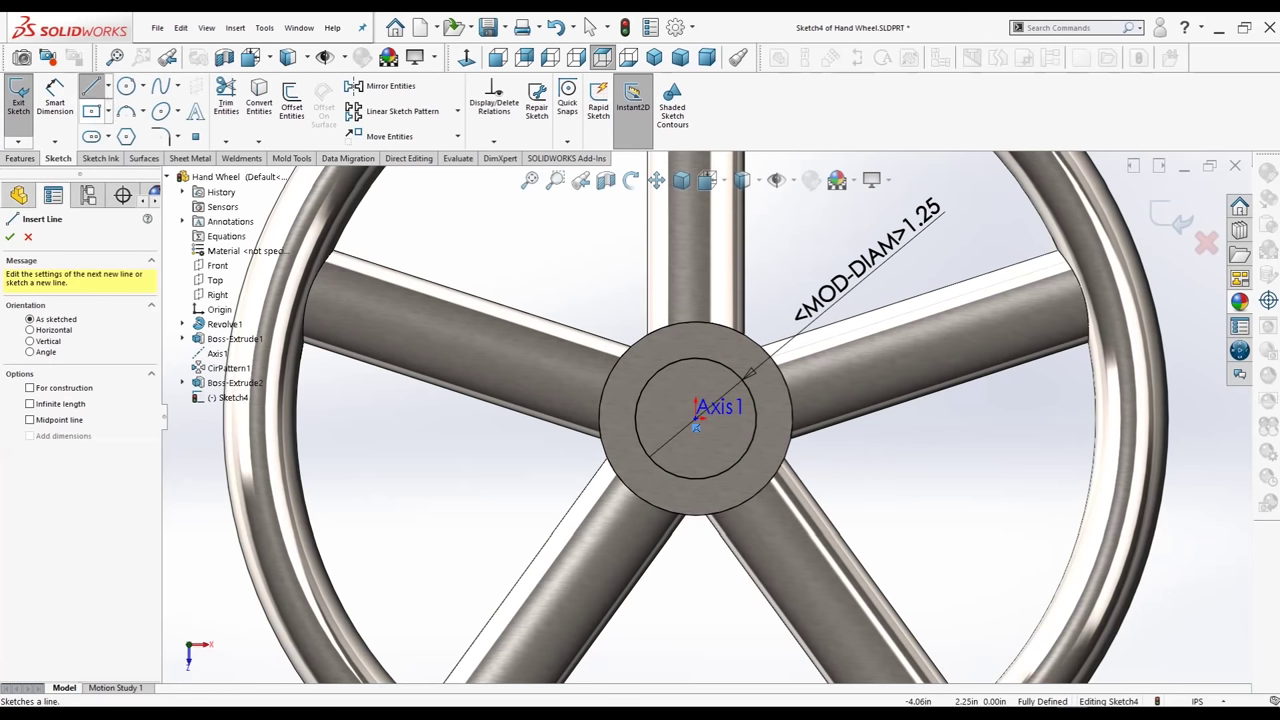
{"action": "left_click", "coordinate": [30, 387]}
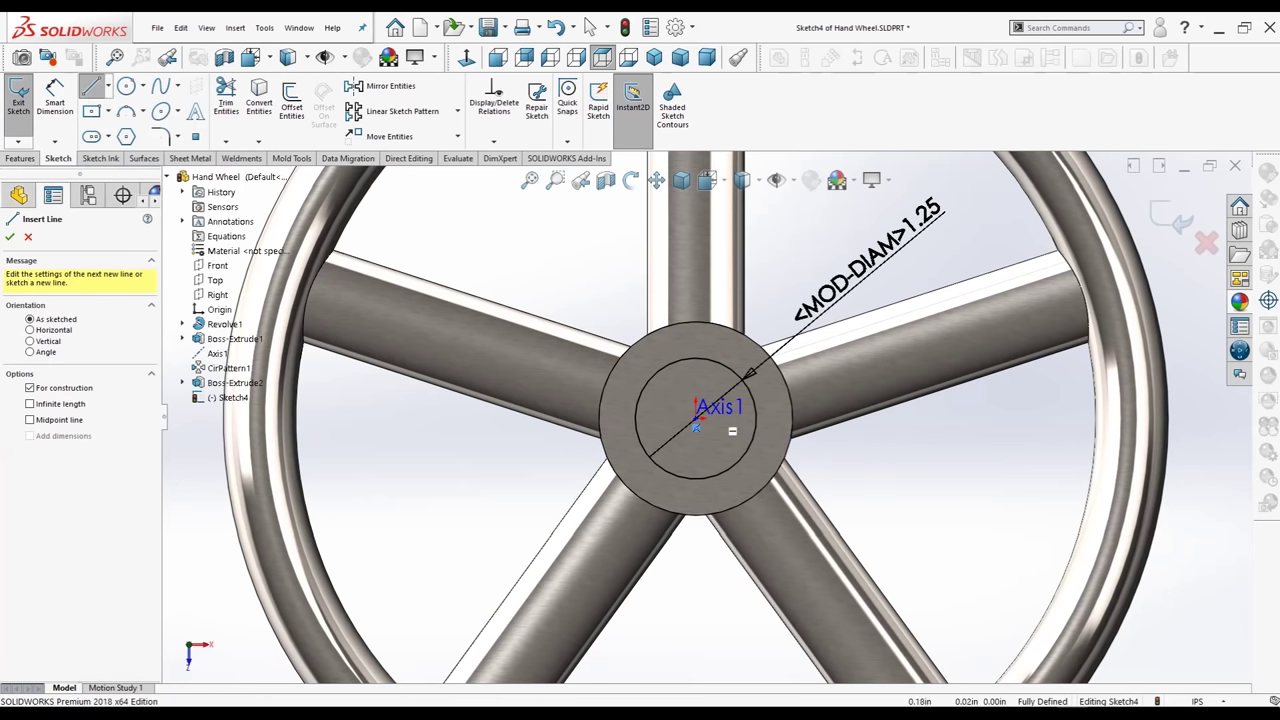
{"action": "left_click", "coordinate": [696, 425]}
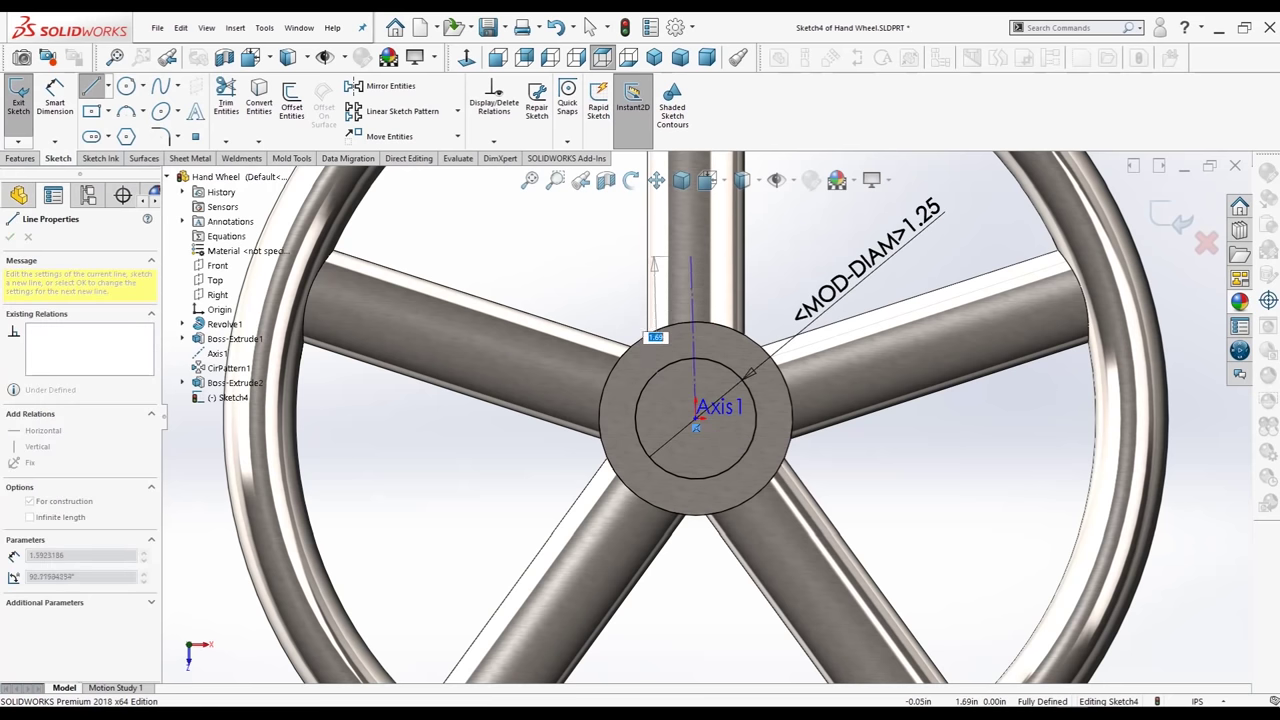
{"action": "left_click", "coordinate": [696, 232]}
{"action": "key", "text": "Escape"}
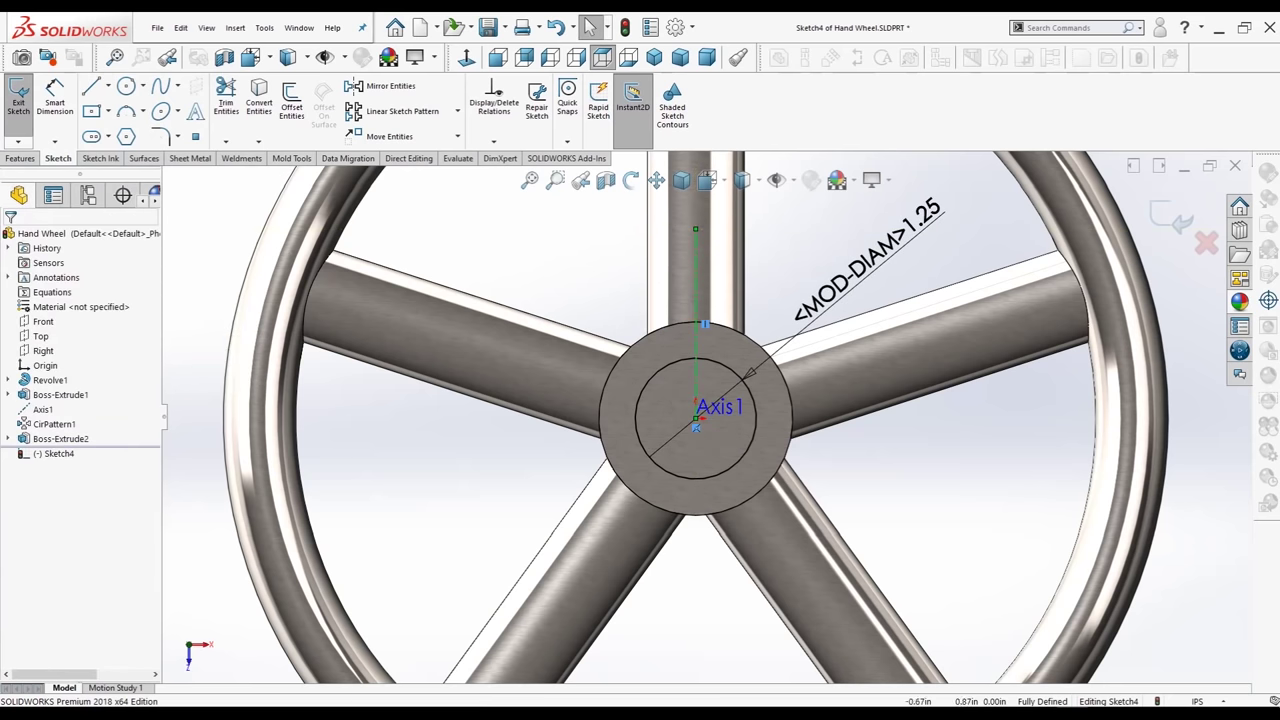
- Draw a centre-point keyway rectangle on the vertical axis above the hub centre
{"action": "left_click", "coordinate": [91, 85]}
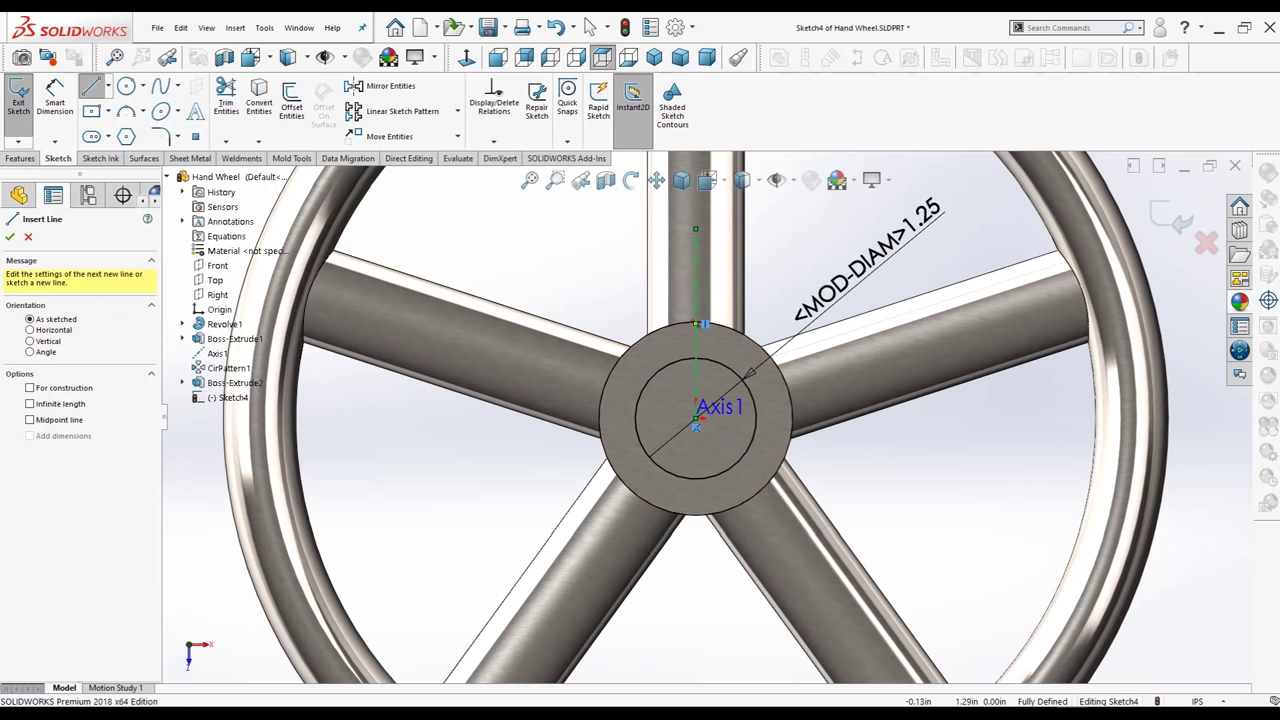
{"action": "left_click", "coordinate": [107, 111]}
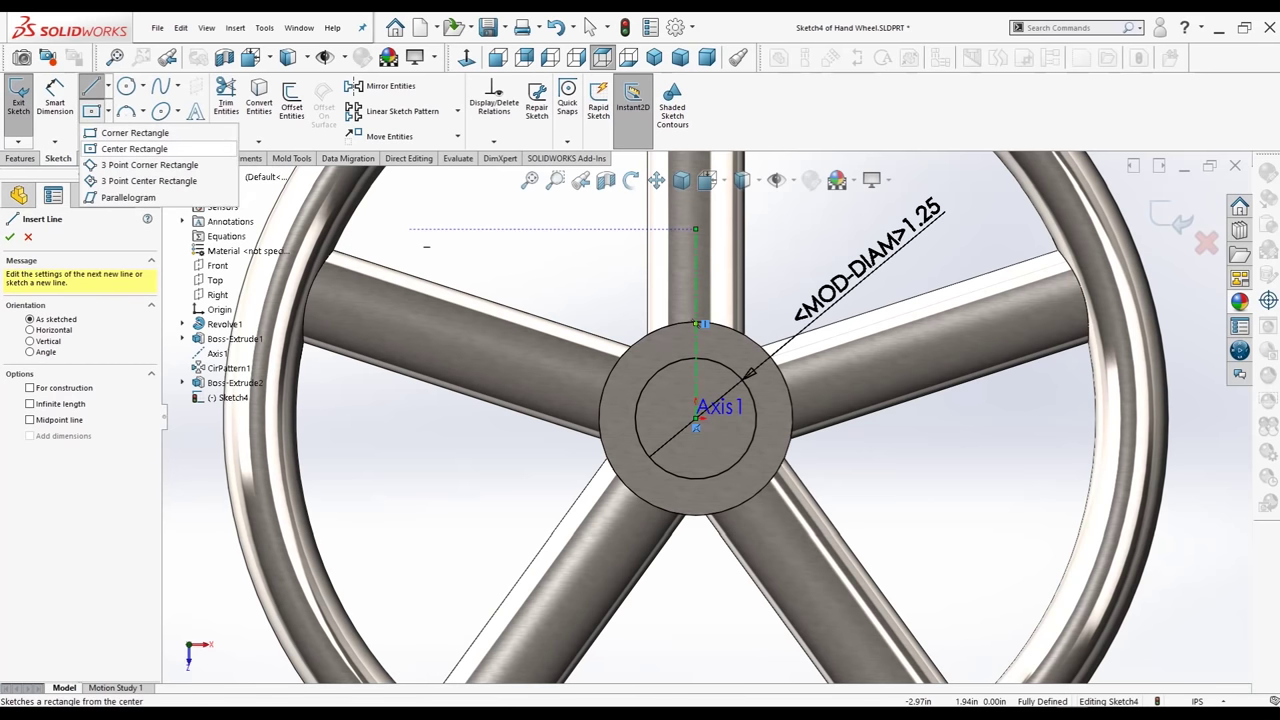
{"action": "left_click", "coordinate": [134, 148]}
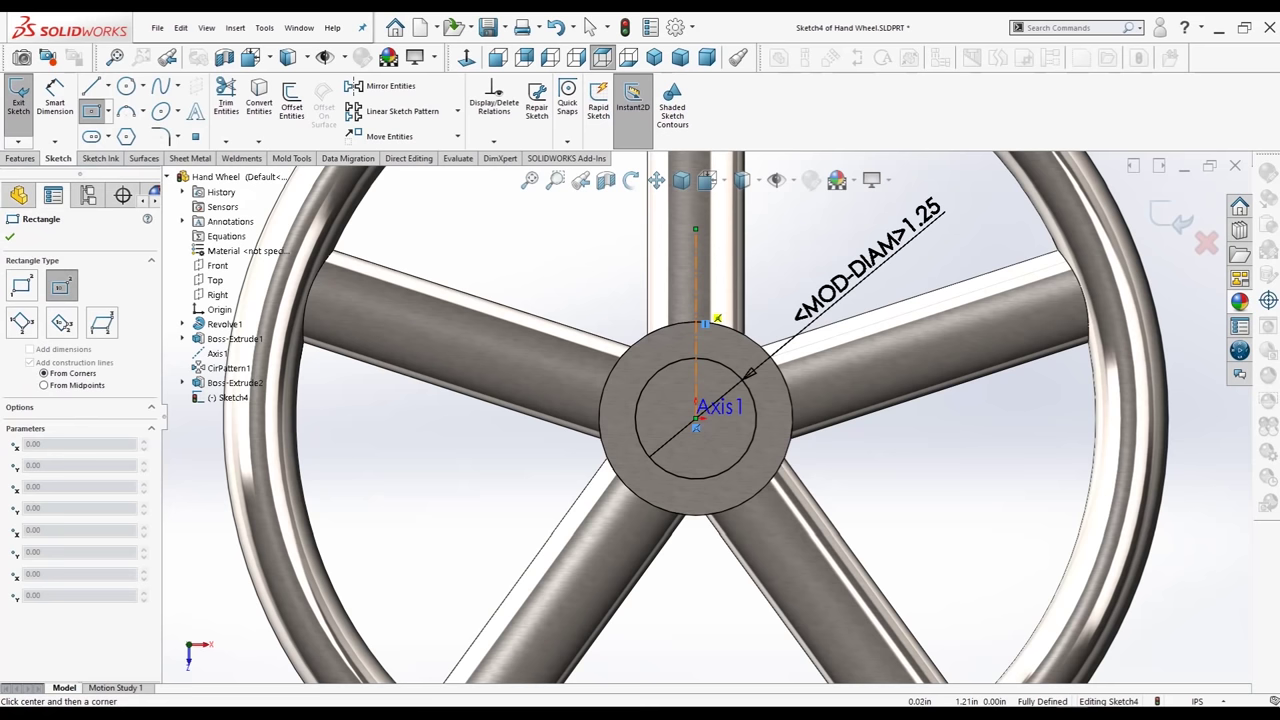
{"action": "left_click", "coordinate": [695, 304]}
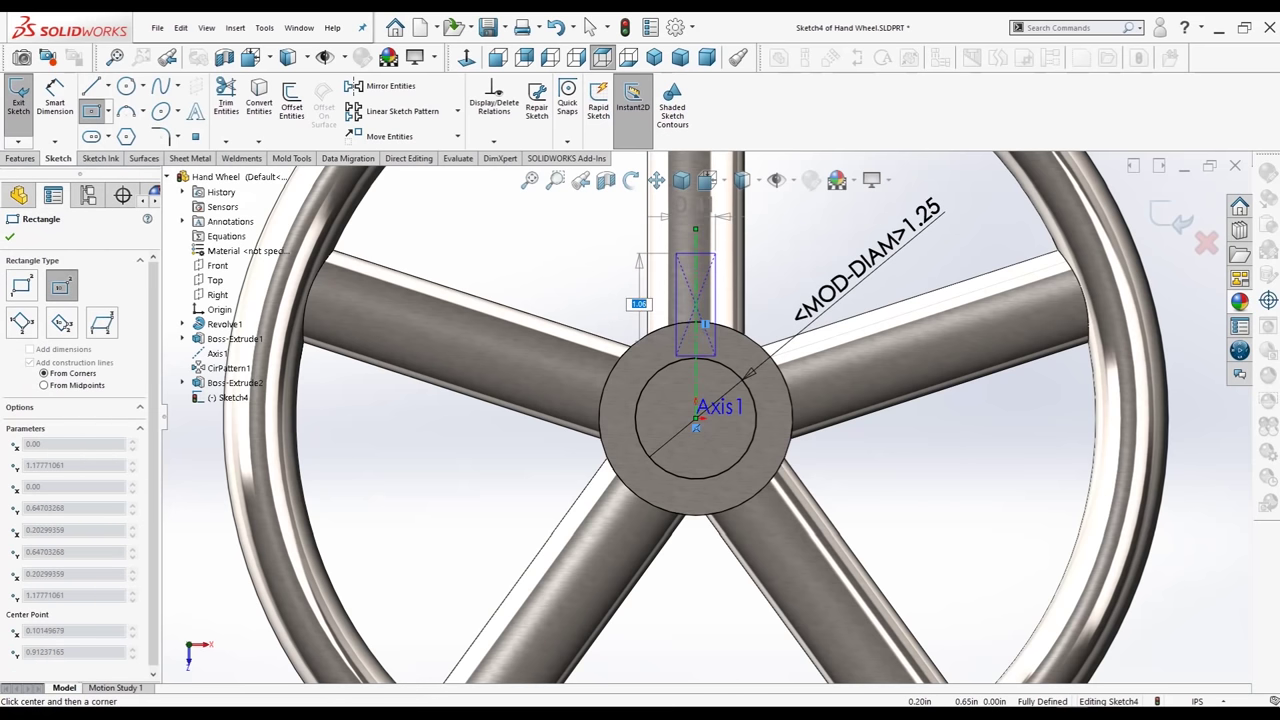
{"action": "key", "text": "Escape"}
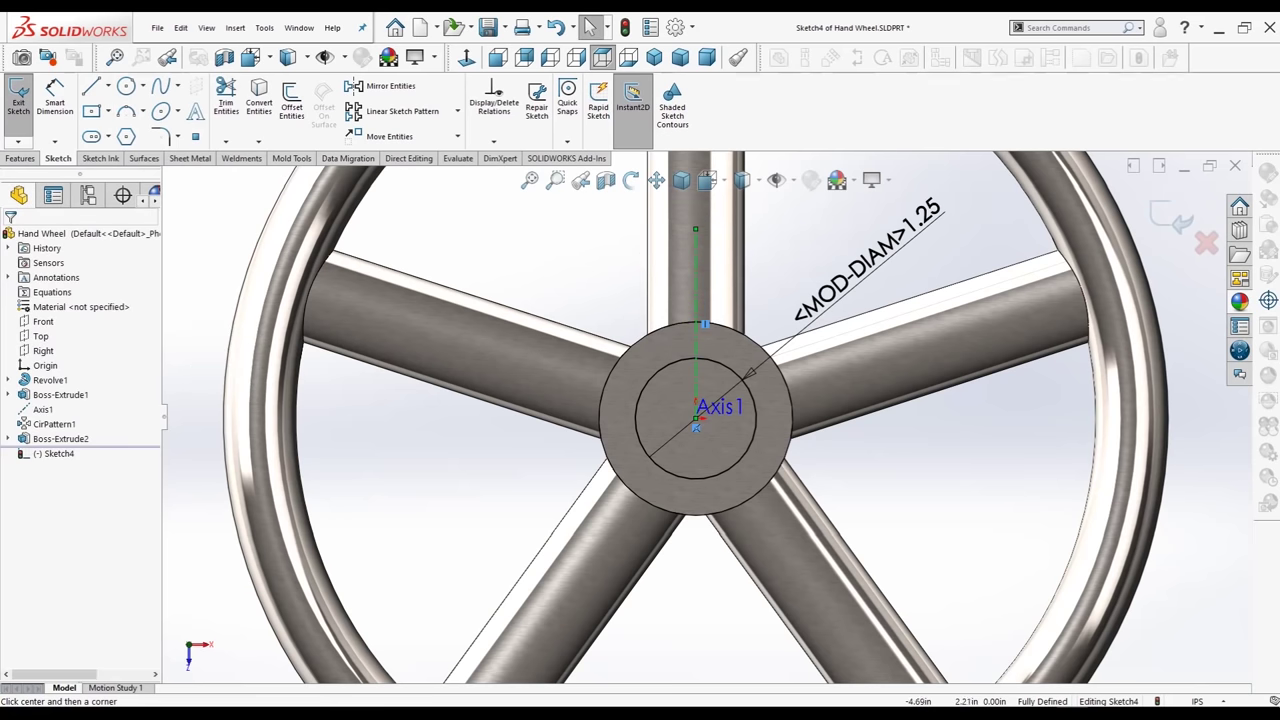
{"action": "left_click", "coordinate": [107, 111]}
{"action": "left_click", "coordinate": [134, 148]}
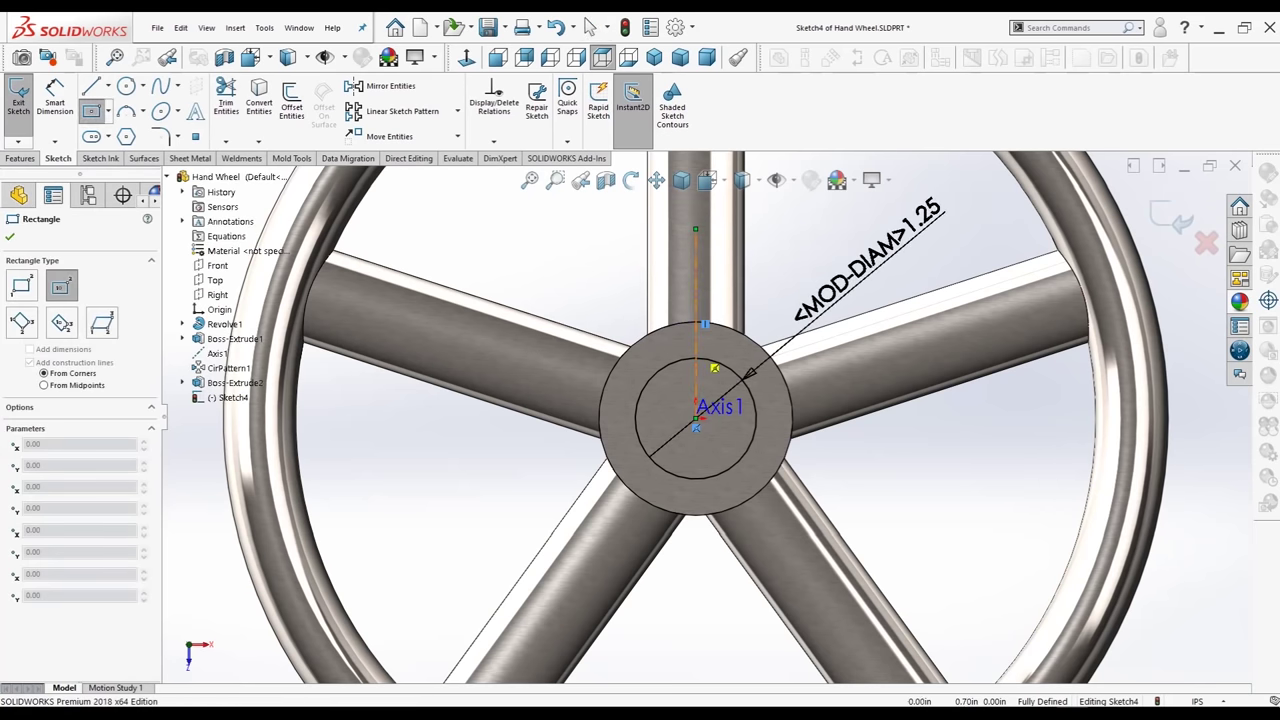
{"action": "left_click", "coordinate": [696, 351]}
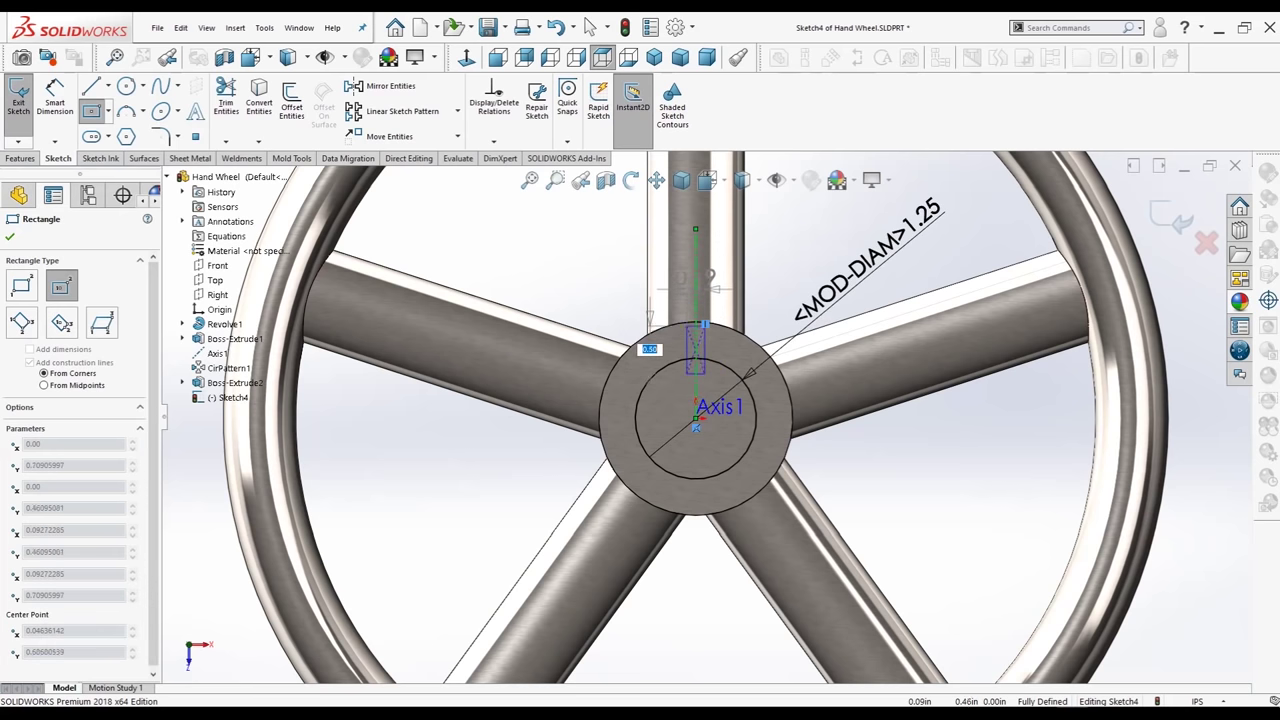
{"action": "left_click", "coordinate": [710, 308]}
{"action": "key", "text": "Escape"}
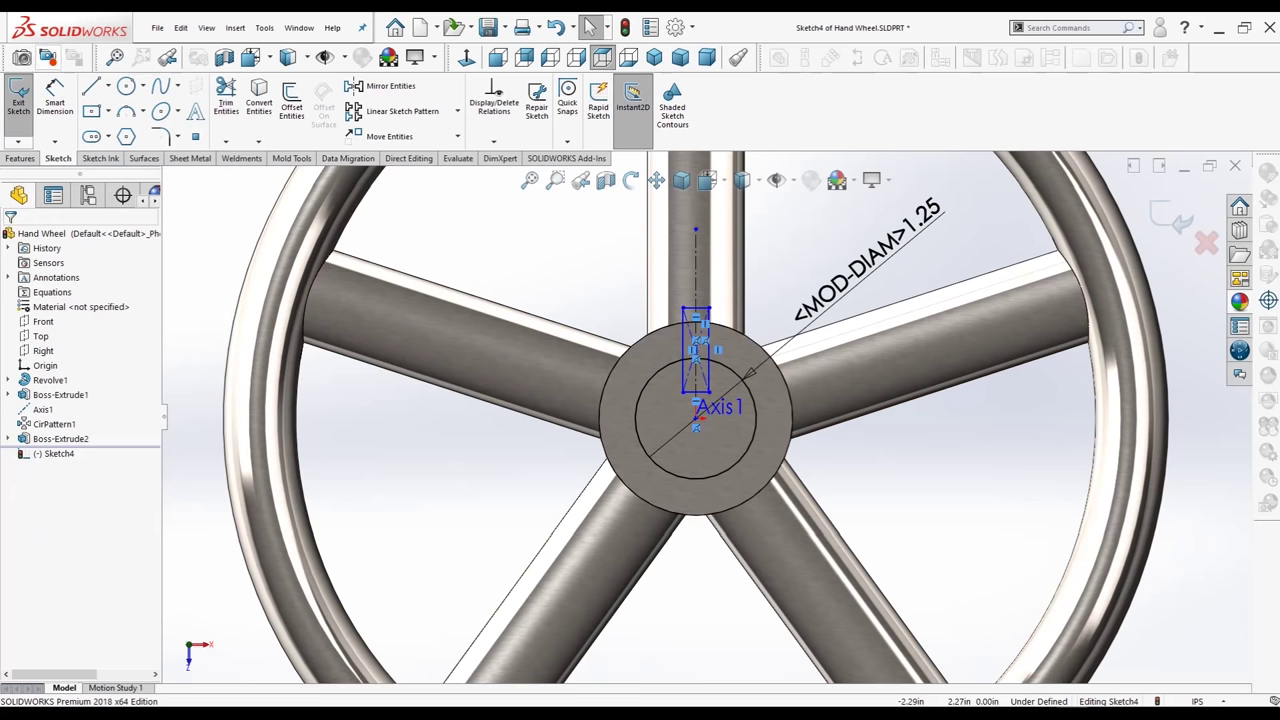
- Dimension the keyway rectangle's width to 0.22 in
{"action": "left_click", "coordinate": [55, 95]}
{"action": "left_click", "coordinate": [696, 308]}
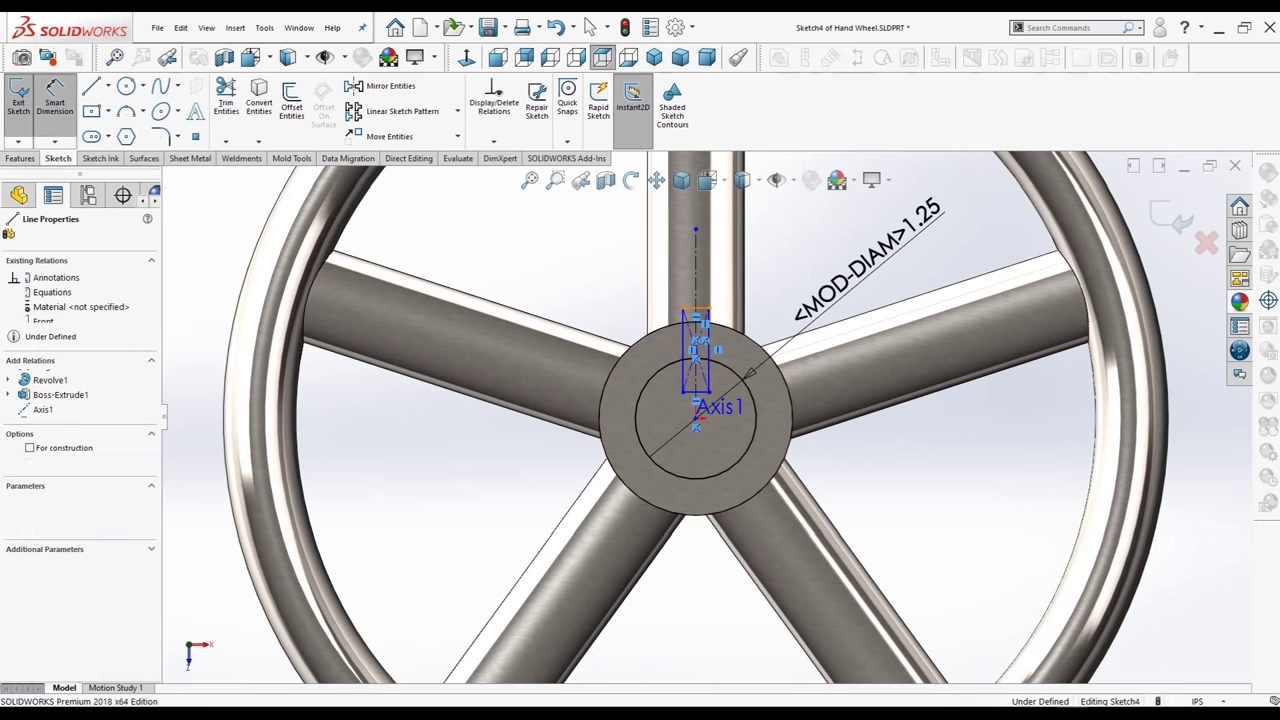
{"action": "left_click", "coordinate": [703, 262]}
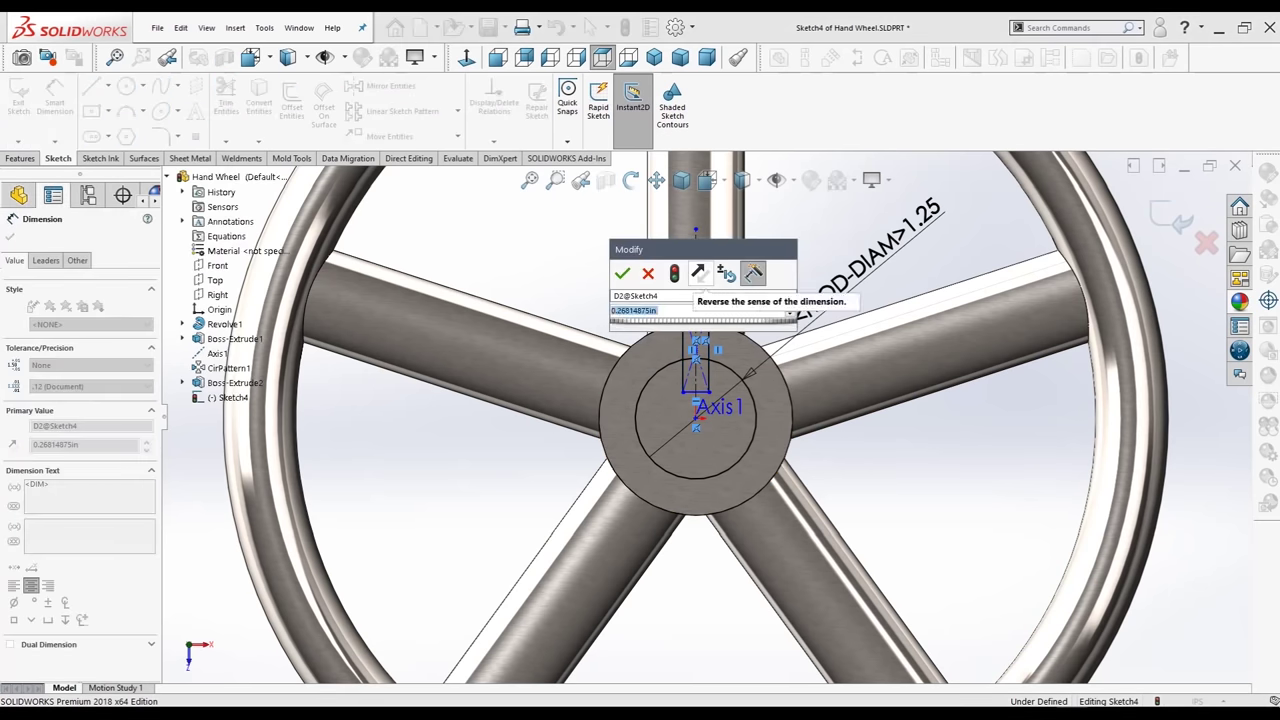
{"action": "key", "text": "BackSpace"}
{"action": "type", "text": "0.22"}
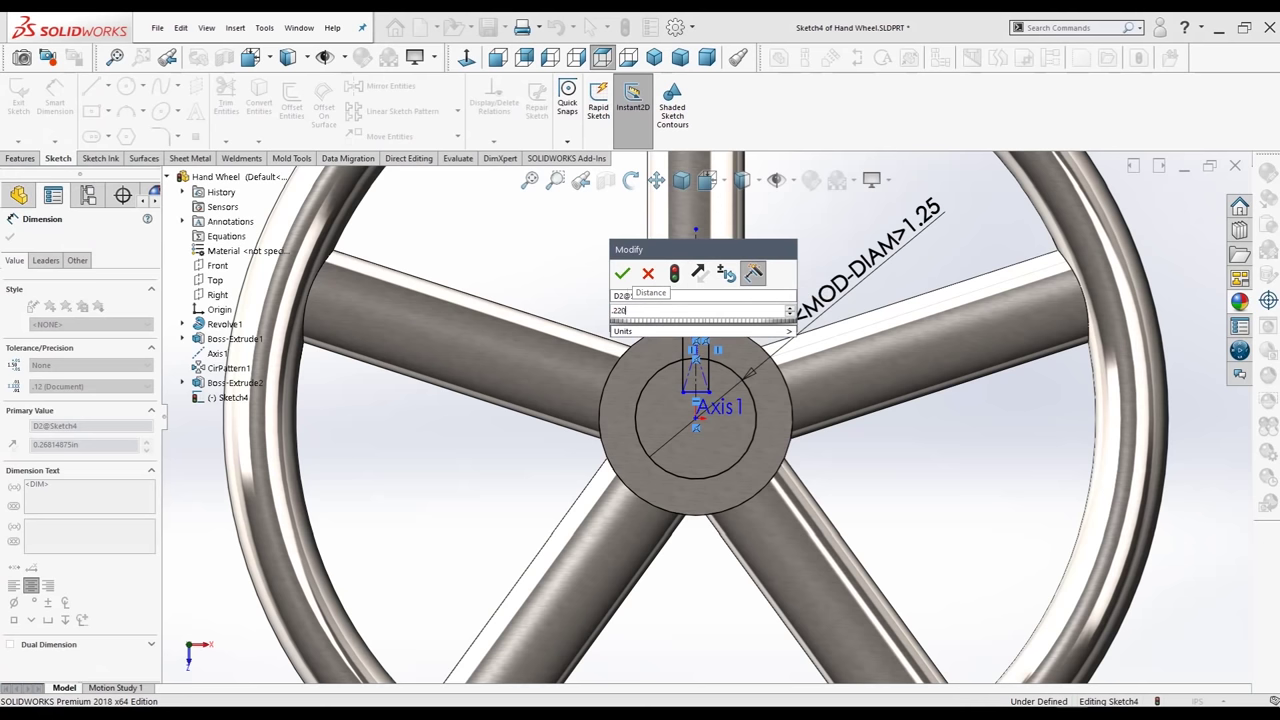
{"action": "key", "text": "Return"}
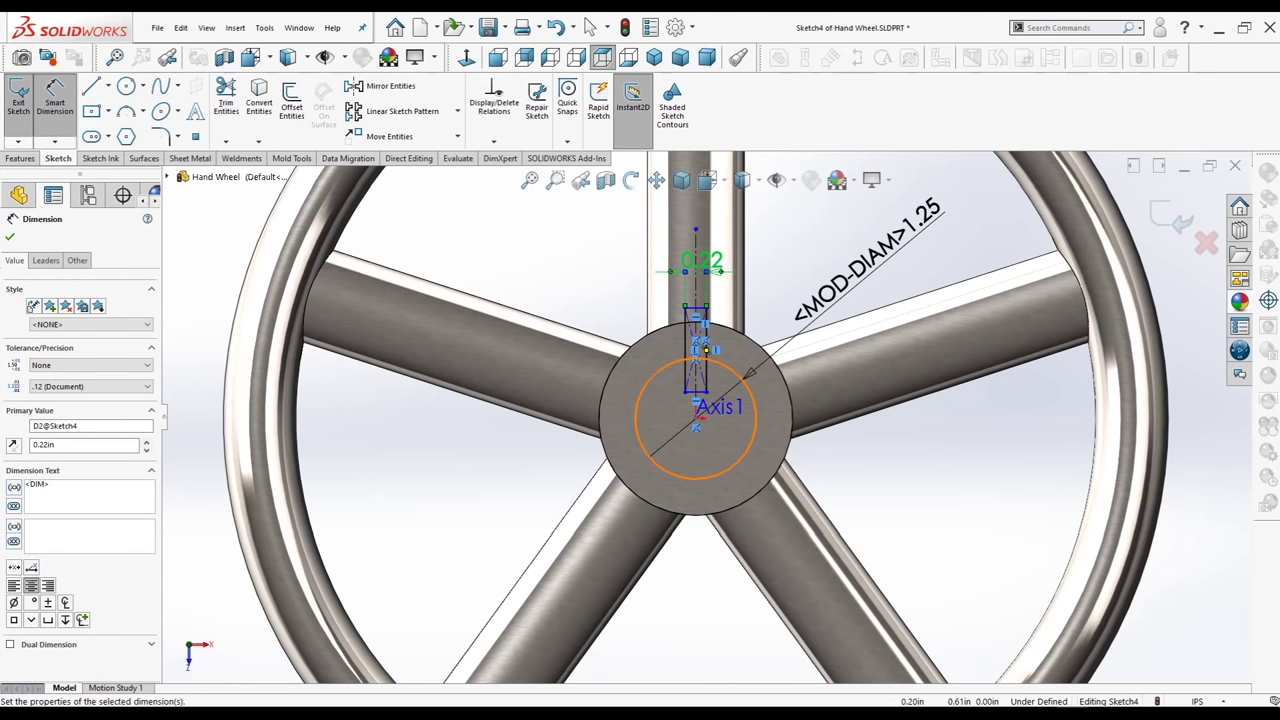
- Set the distance from the hub centre to the keyway's top edge to 0.75 in
{"action": "left_click", "coordinate": [697, 308]}
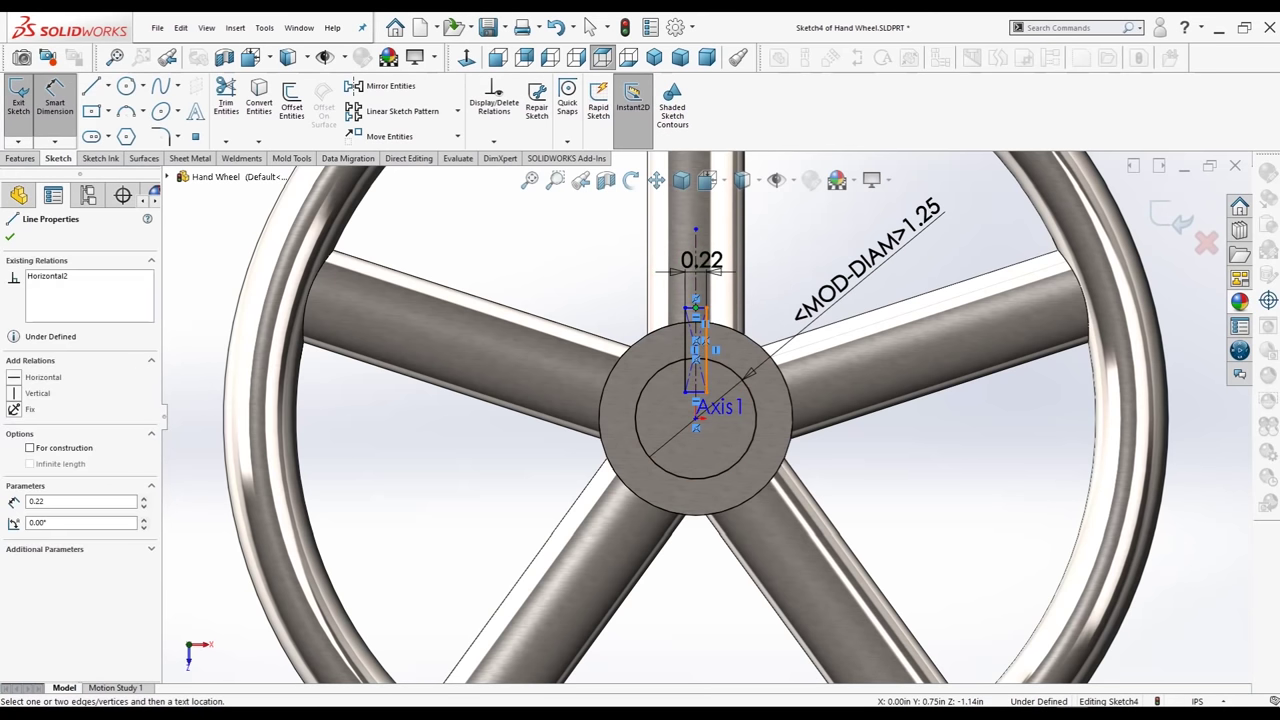
{"action": "scroll", "coordinate": [696, 275], "scroll_direction": "down", "scroll_amount": 2}
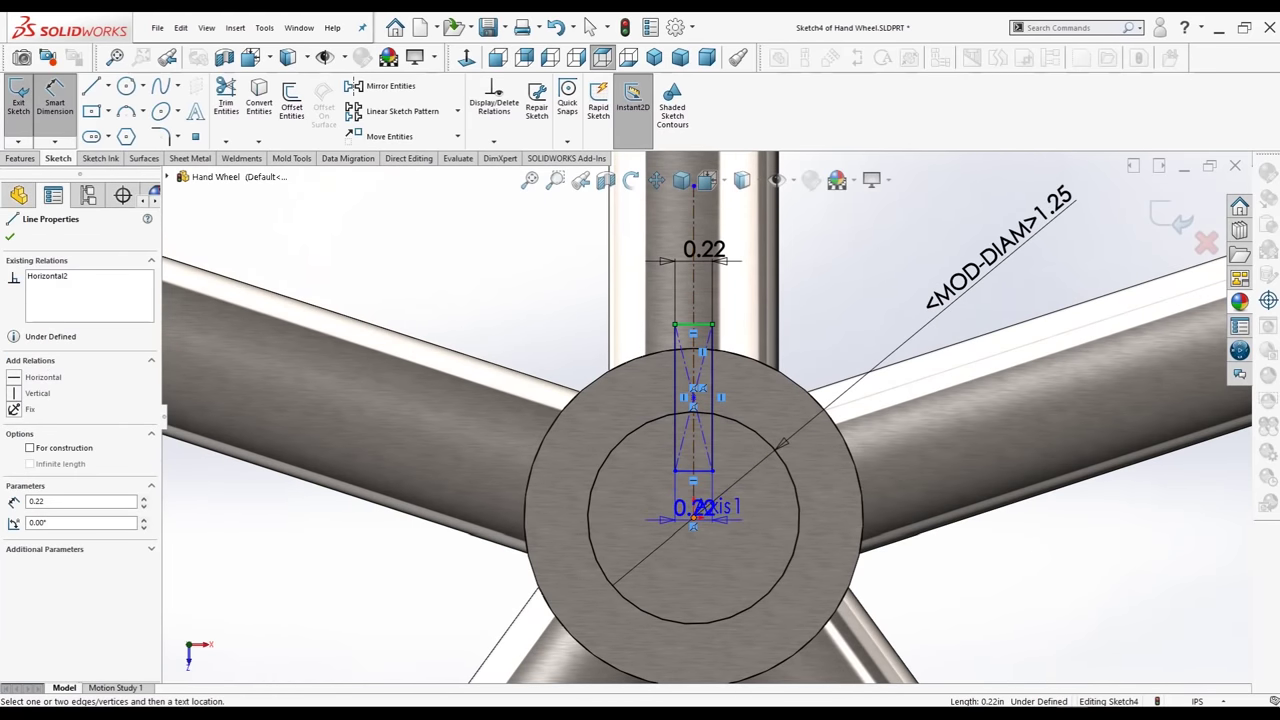
{"action": "left_click", "coordinate": [693, 519]}
{"action": "left_click", "coordinate": [445, 415]}
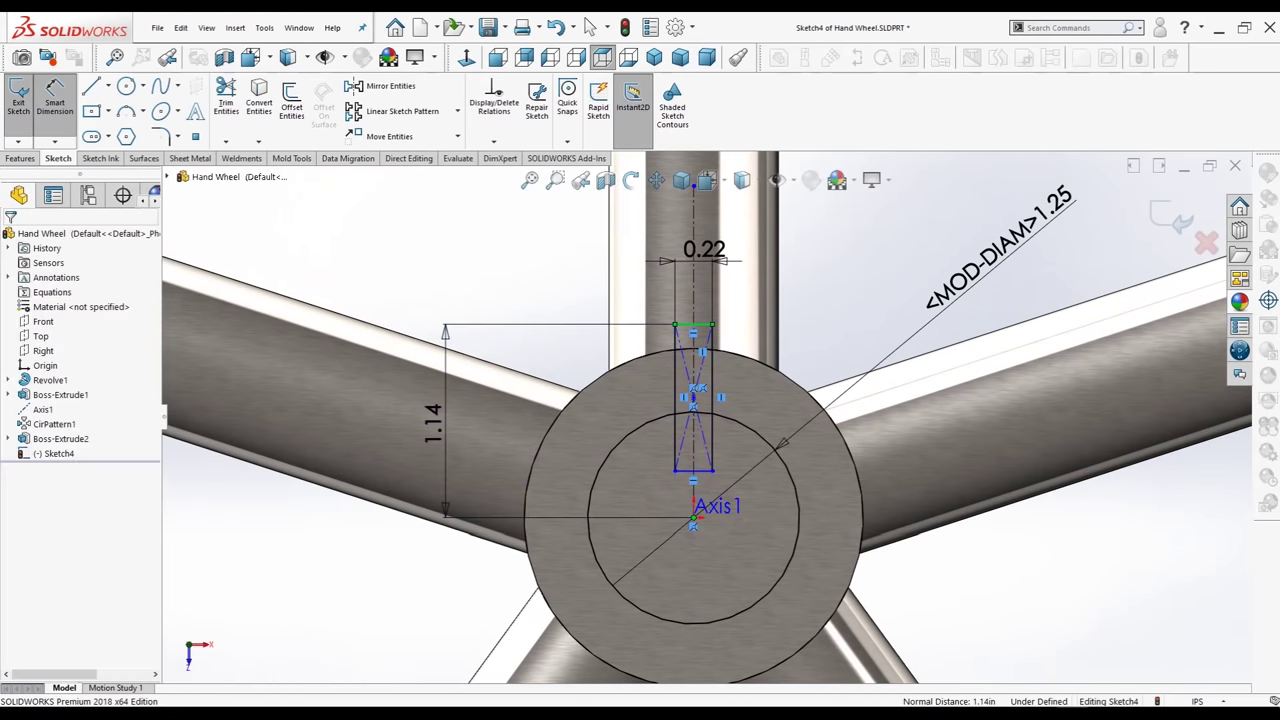
{"action": "type", "text": "."}
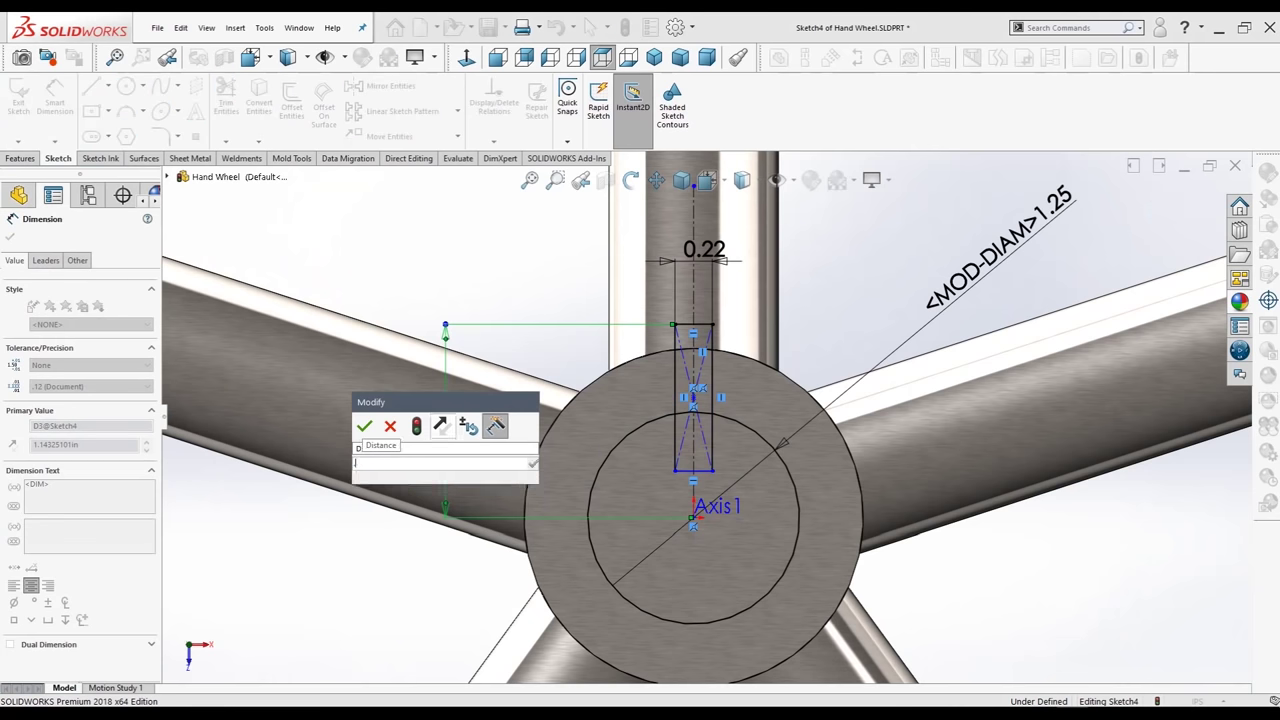
{"action": "type", "text": "750"}
{"action": "key", "text": "Return"}
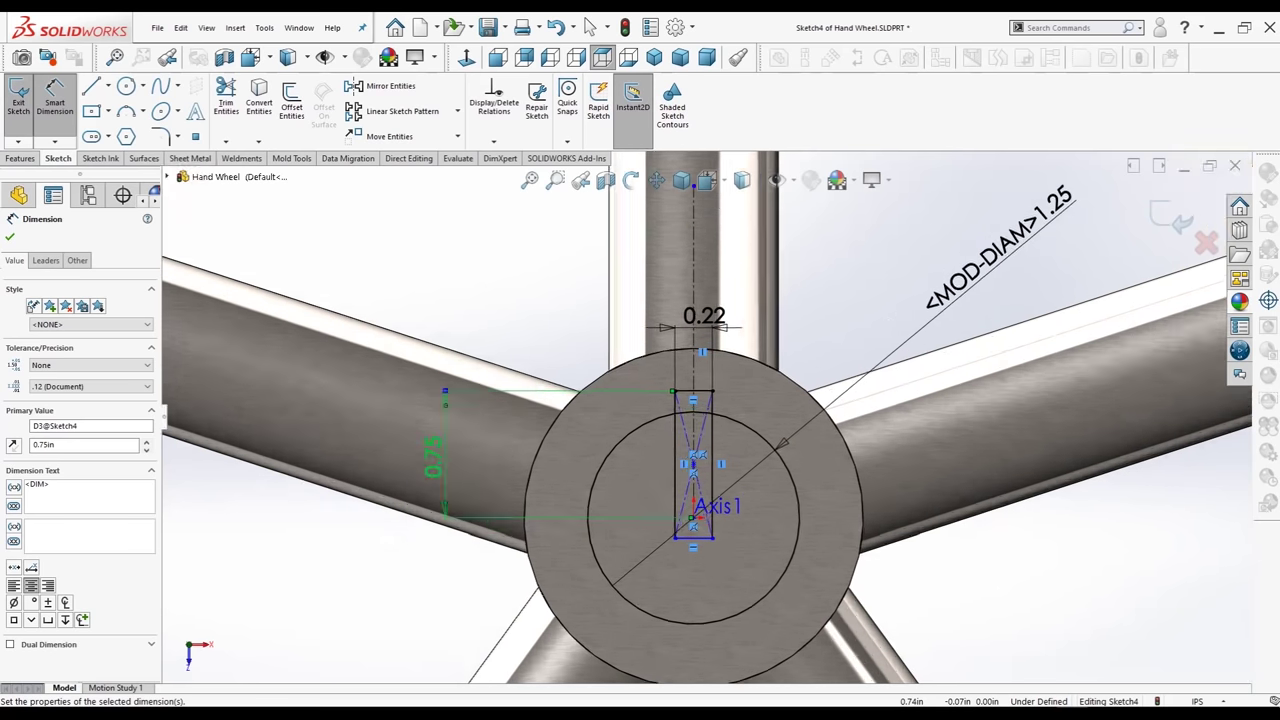
{"action": "scroll", "coordinate": [737, 536], "scroll_direction": "up", "scroll_amount": 2}
{"action": "scroll", "coordinate": [737, 536], "scroll_direction": "down", "scroll_amount": 2}
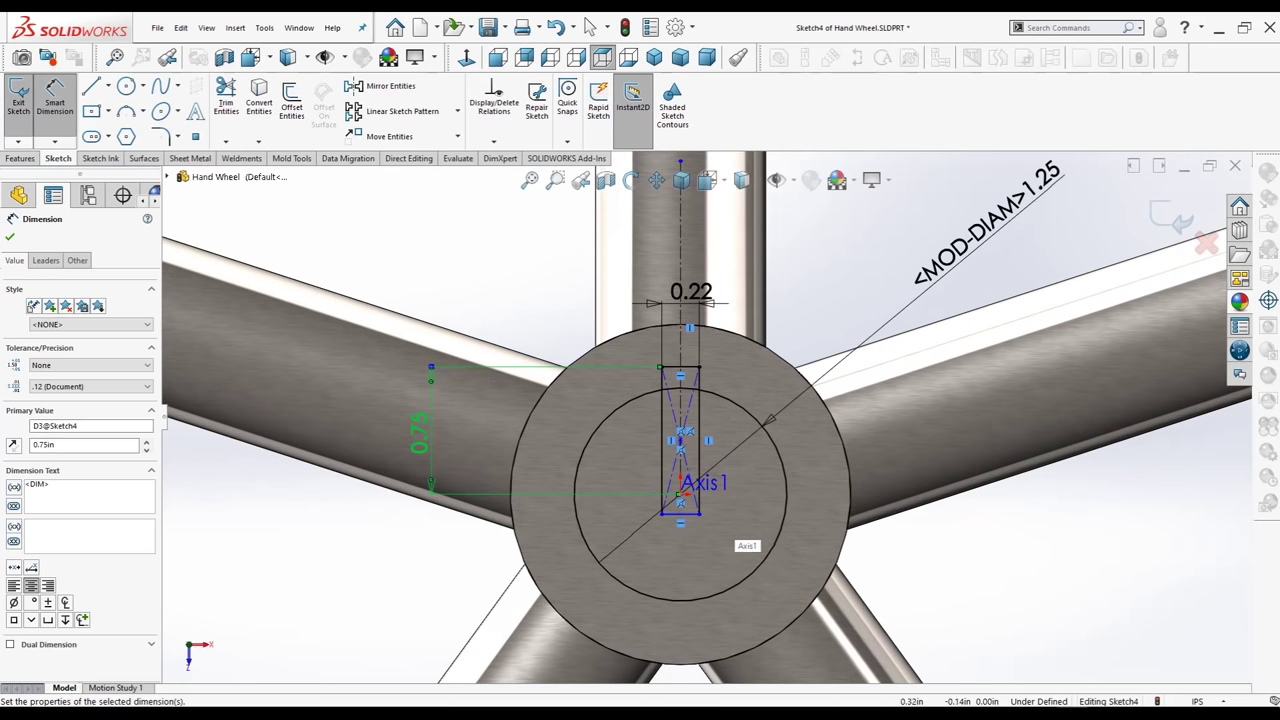
{"action": "scroll", "coordinate": [703, 418], "scroll_direction": "up", "scroll_amount": 1}
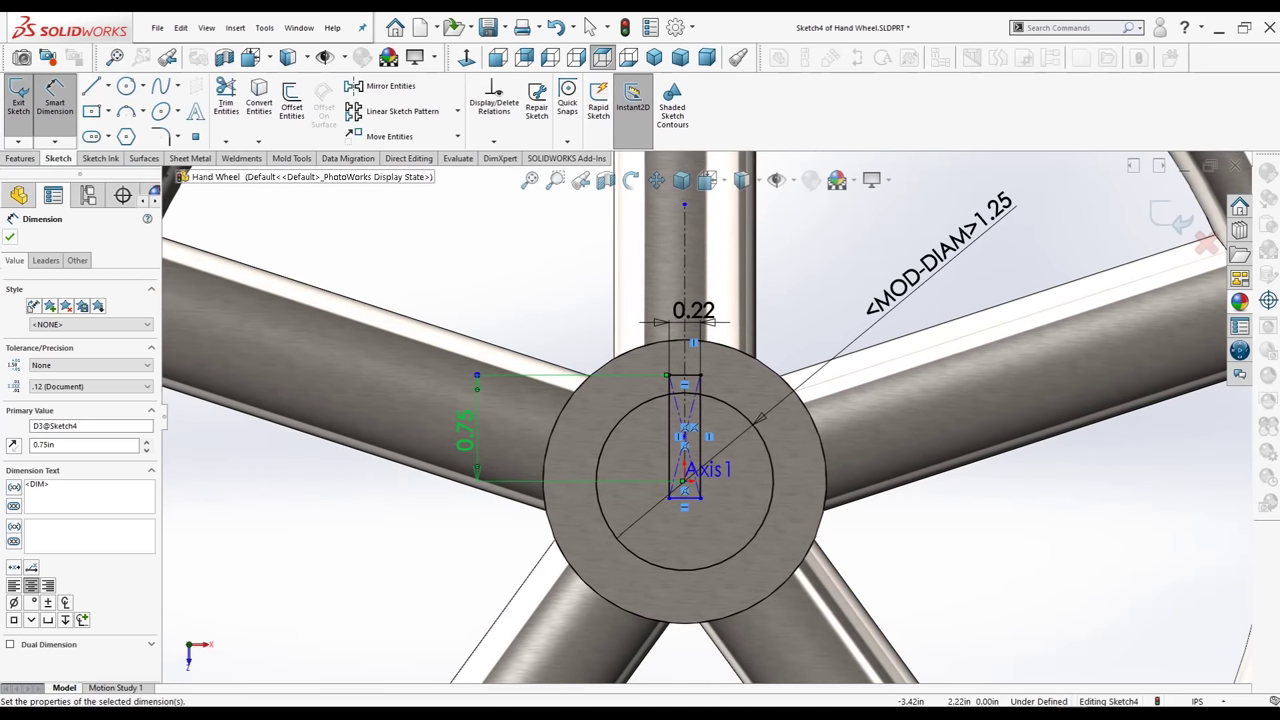
{"action": "left_click", "coordinate": [590, 27]}
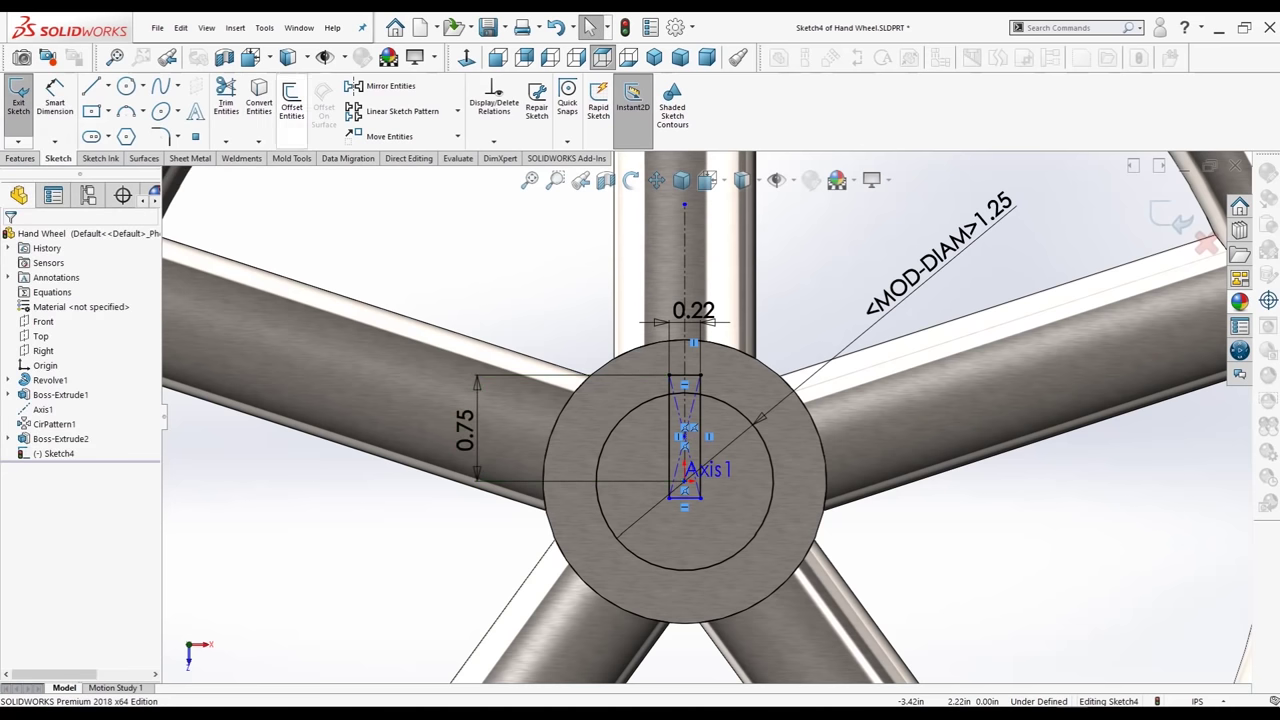
- Power-trim the keyway's bottom edge and the bore arc between its sides, merging keyway and bore
{"action": "left_click", "coordinate": [226, 141]}
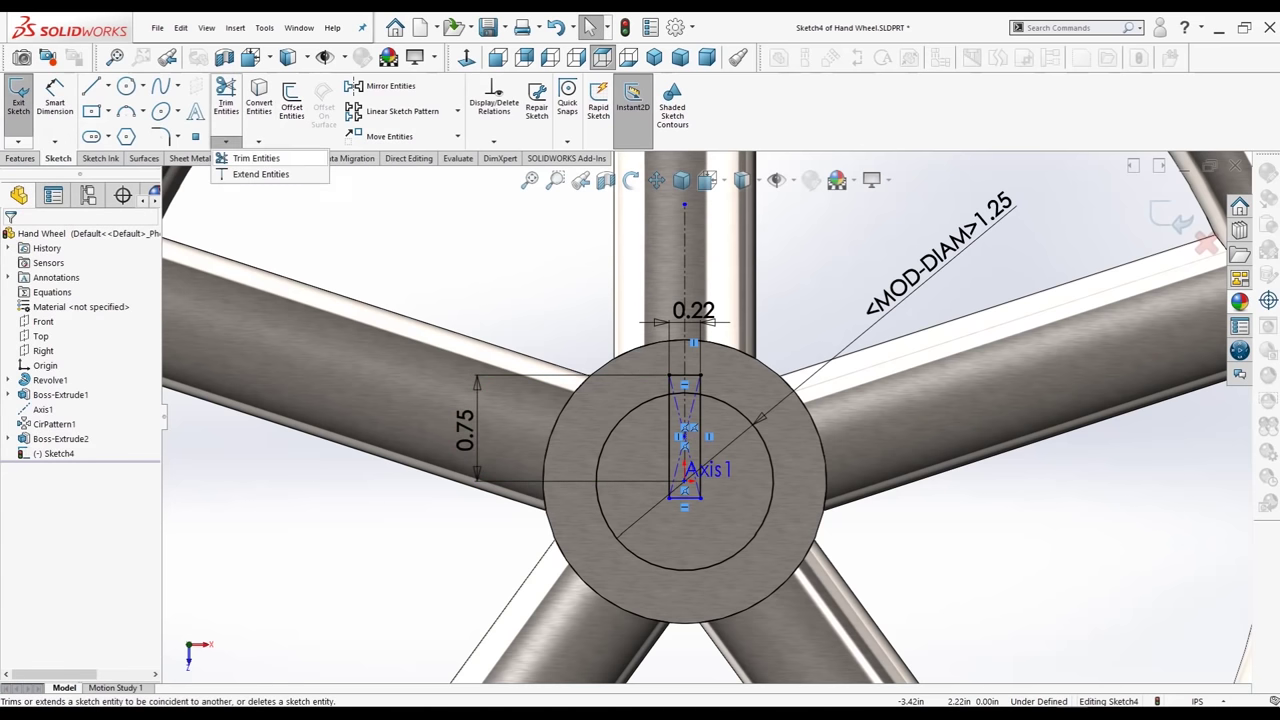
{"action": "left_click", "coordinate": [256, 158]}
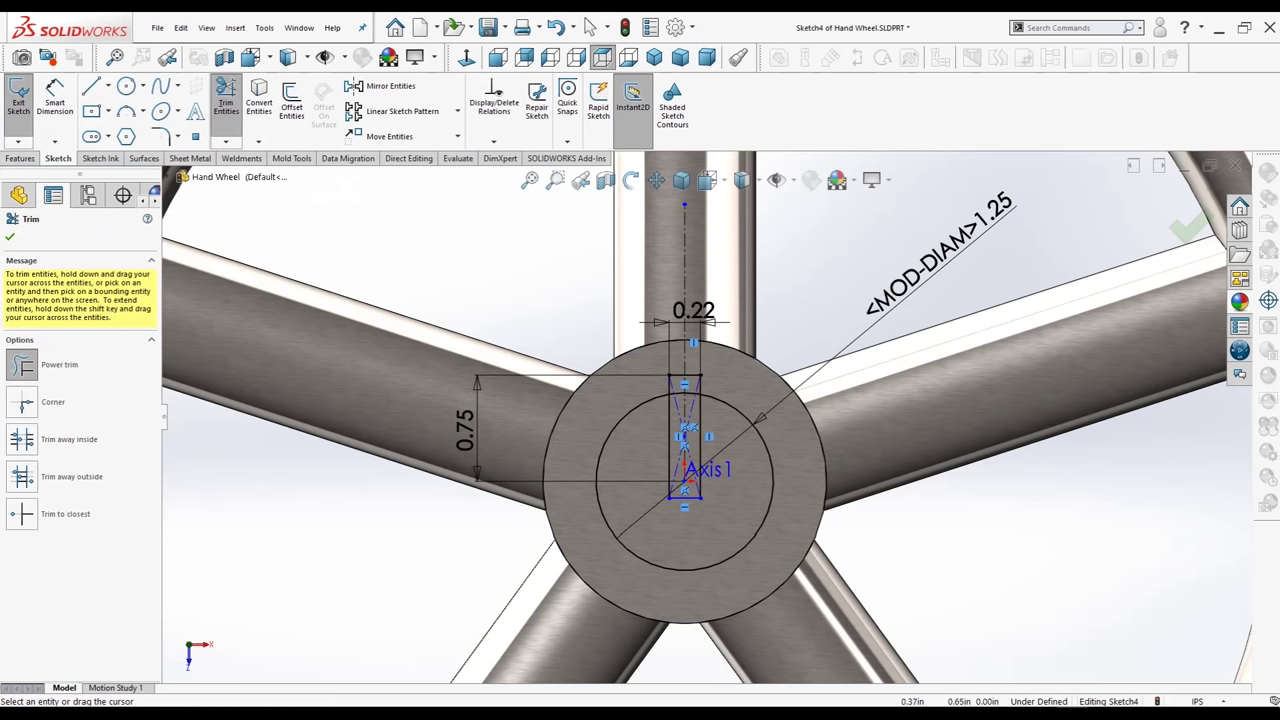
{"action": "mouse_move", "coordinate": [718, 426]}
{"action": "left_mouse_down"}
{"action": "mouse_move", "coordinate": [697, 392]}
{"action": "mouse_move", "coordinate": [665, 391]}
{"action": "mouse_move", "coordinate": [690, 497]}
{"action": "left_mouse_up"}
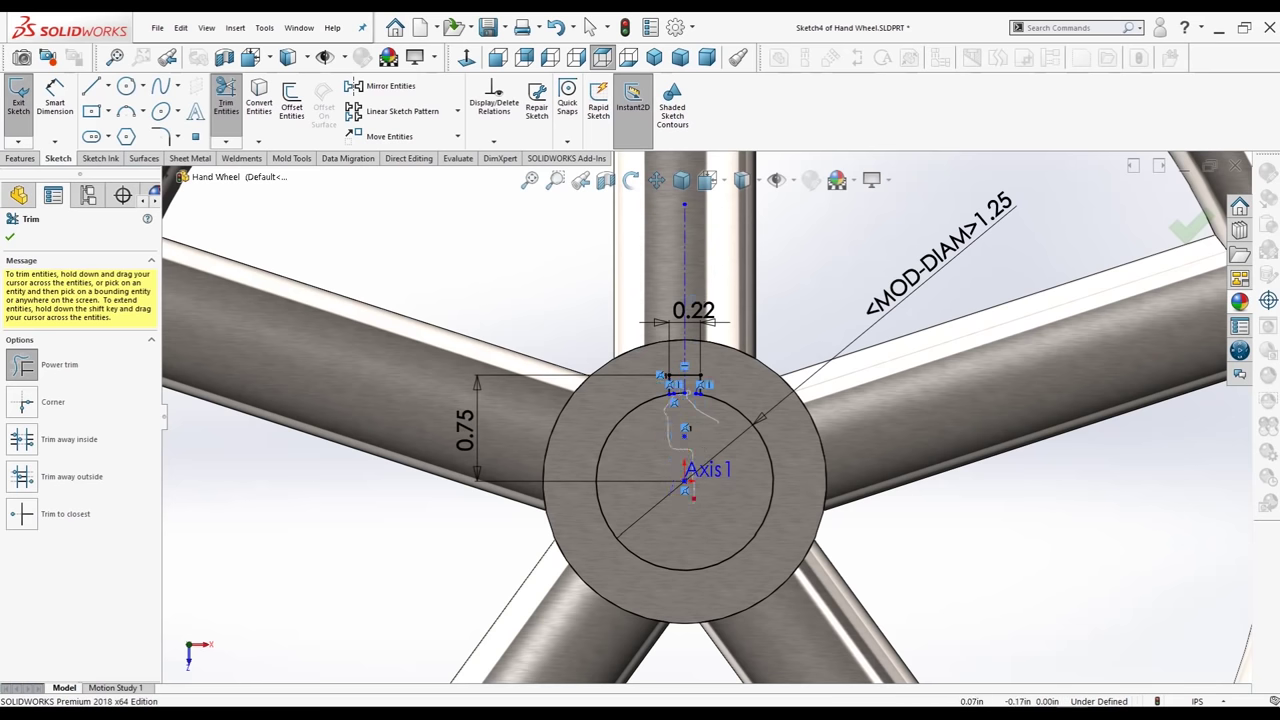
{"action": "scroll", "coordinate": [690, 386], "scroll_direction": "down", "scroll_amount": 3}
{"action": "scroll", "coordinate": [690, 386], "scroll_direction": "down", "scroll_amount": 1}
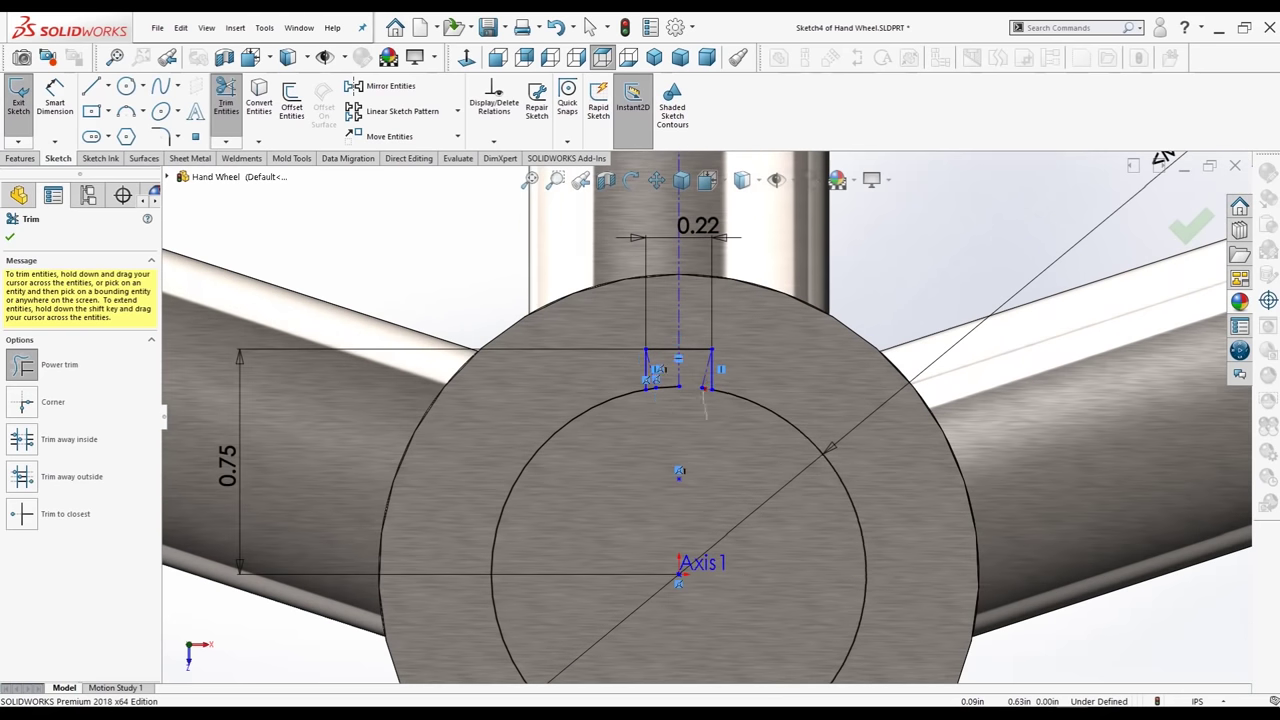
{"action": "left_click_drag", "start_coordinate": [706, 416], "coordinate": [703, 407]}
{"action": "scroll", "coordinate": [706, 415], "scroll_direction": "up", "scroll_amount": 3}
{"action": "scroll", "coordinate": [706, 414], "scroll_direction": "up", "scroll_amount": 2}
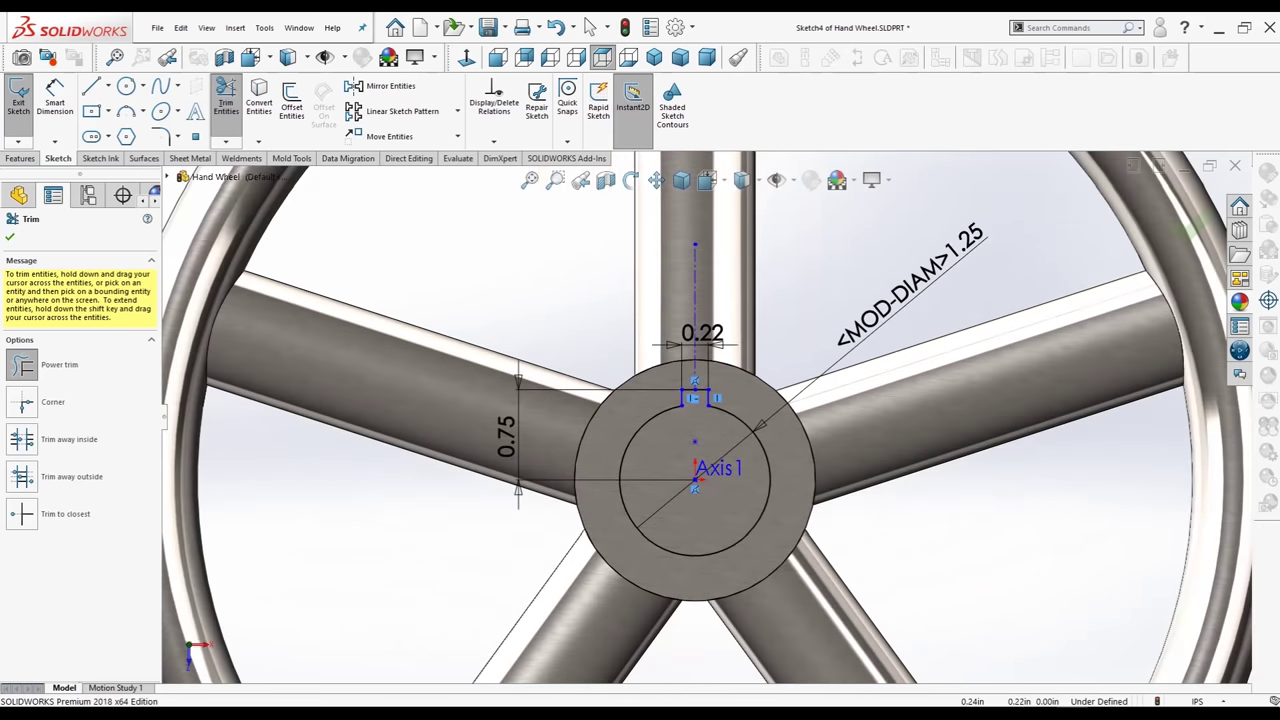
{"action": "scroll", "coordinate": [706, 413], "scroll_direction": "up", "scroll_amount": 2}
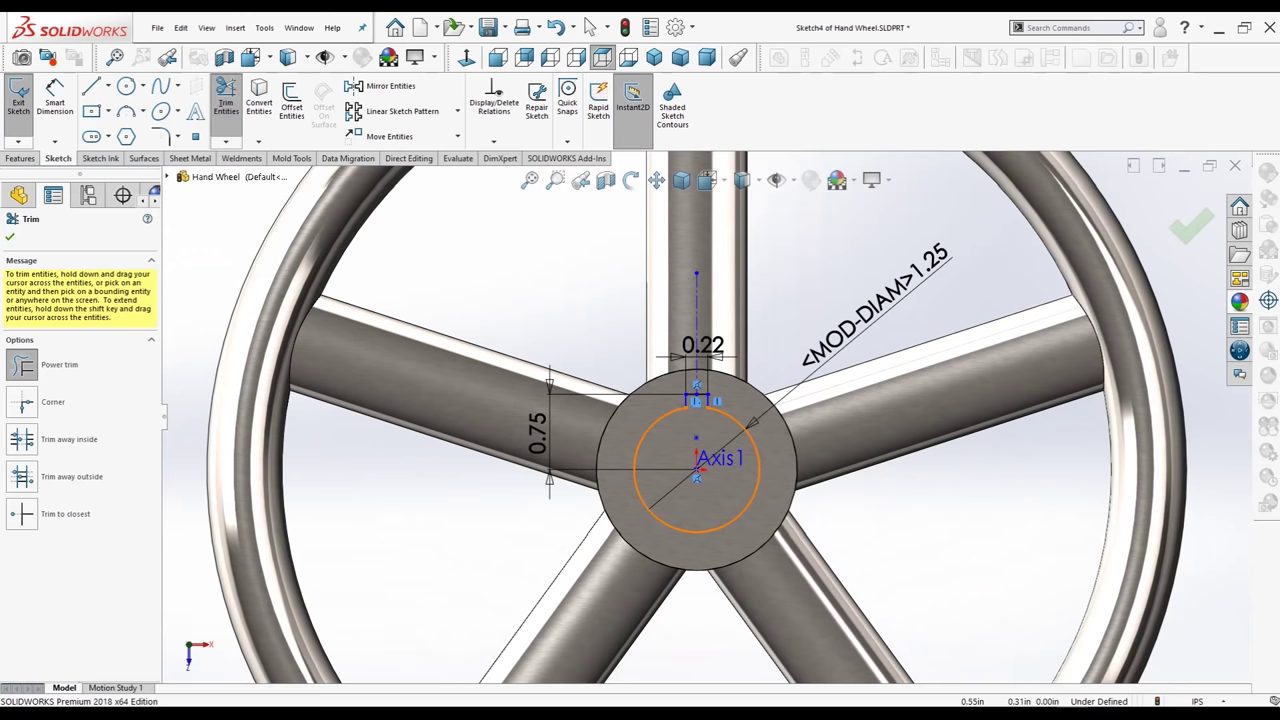
{"action": "scroll", "coordinate": [764, 425], "scroll_direction": "down", "scroll_amount": 2}
{"action": "scroll", "coordinate": [764, 425], "scroll_direction": "down", "scroll_amount": 2}
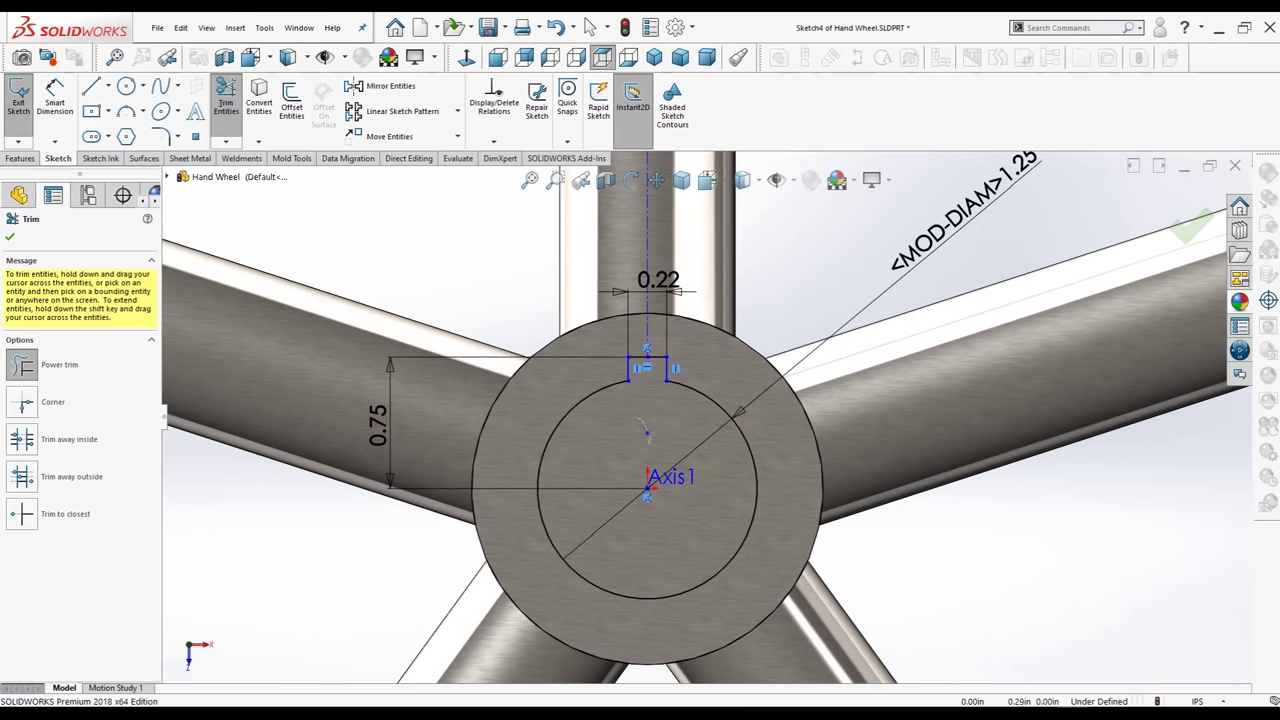
- Draw a vertical construction line upward from the hub centre
{"action": "left_click", "coordinate": [9, 237]}
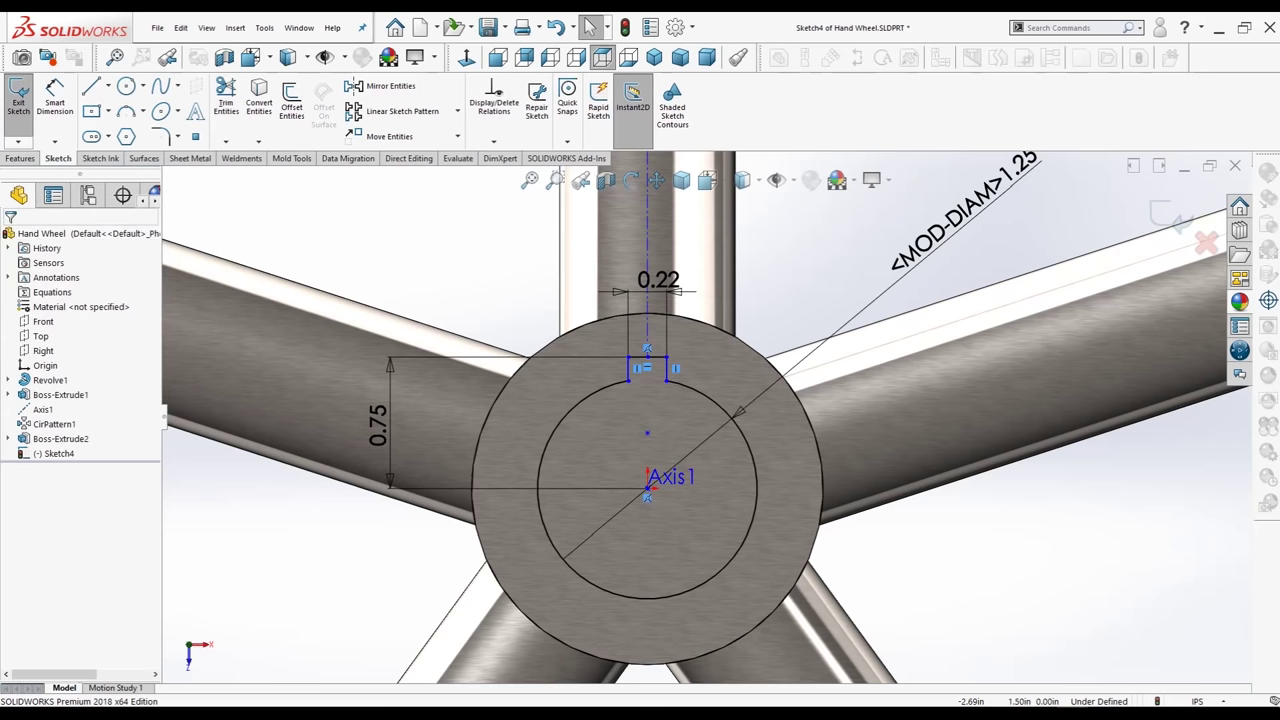
{"action": "left_click", "coordinate": [104, 86]}
{"action": "left_click", "coordinate": [108, 107]}
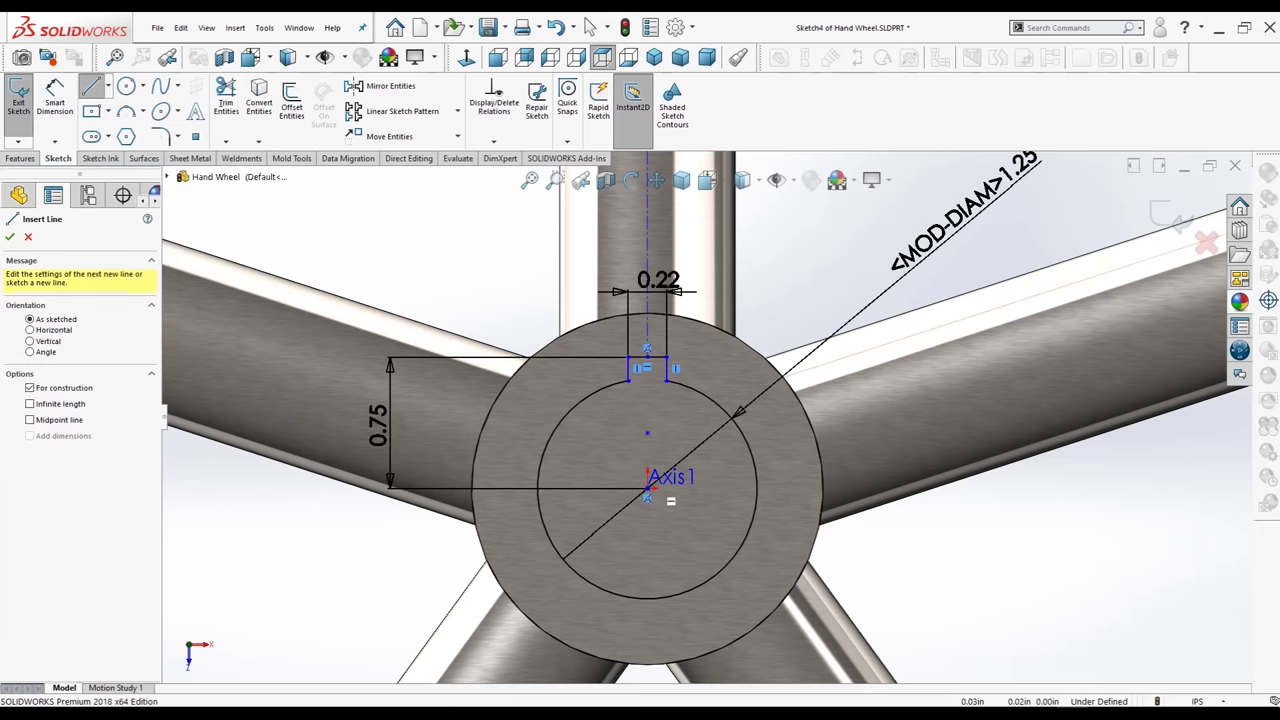
{"action": "left_click", "coordinate": [647, 490]}
{"action": "left_click", "coordinate": [647, 357]}
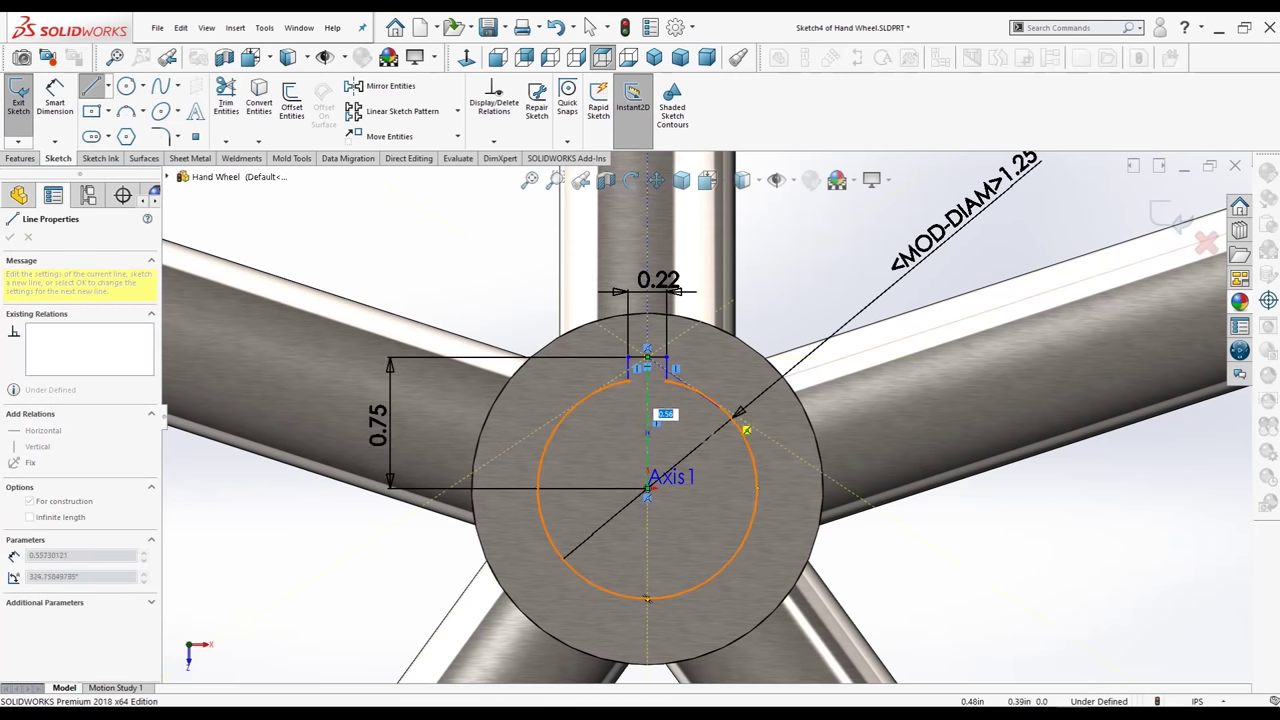
{"action": "key", "text": "Escape"}
{"action": "scroll", "coordinate": [770, 442], "scroll_direction": "up", "scroll_amount": 3}
{"action": "scroll", "coordinate": [770, 442], "scroll_direction": "down", "scroll_amount": 3}
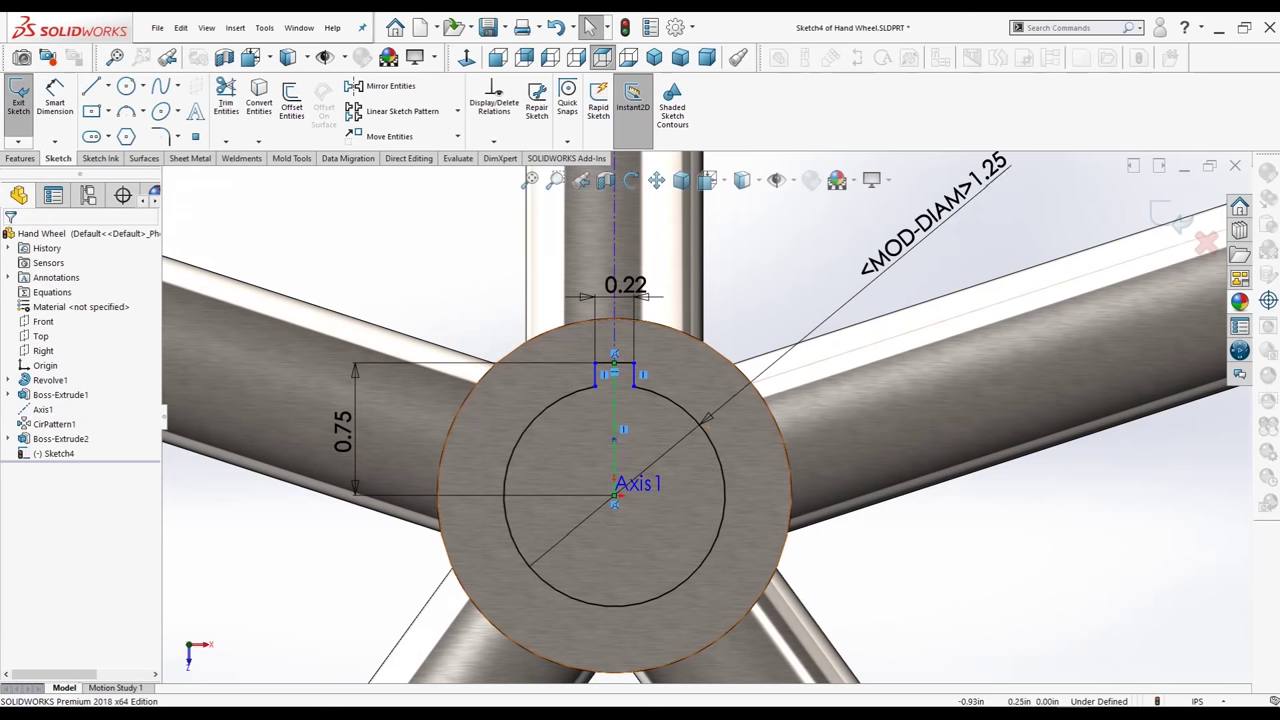
- Dimension the keyway's short side at 0.13 in and return to the isometric view
{"action": "left_click", "coordinate": [55, 100]}
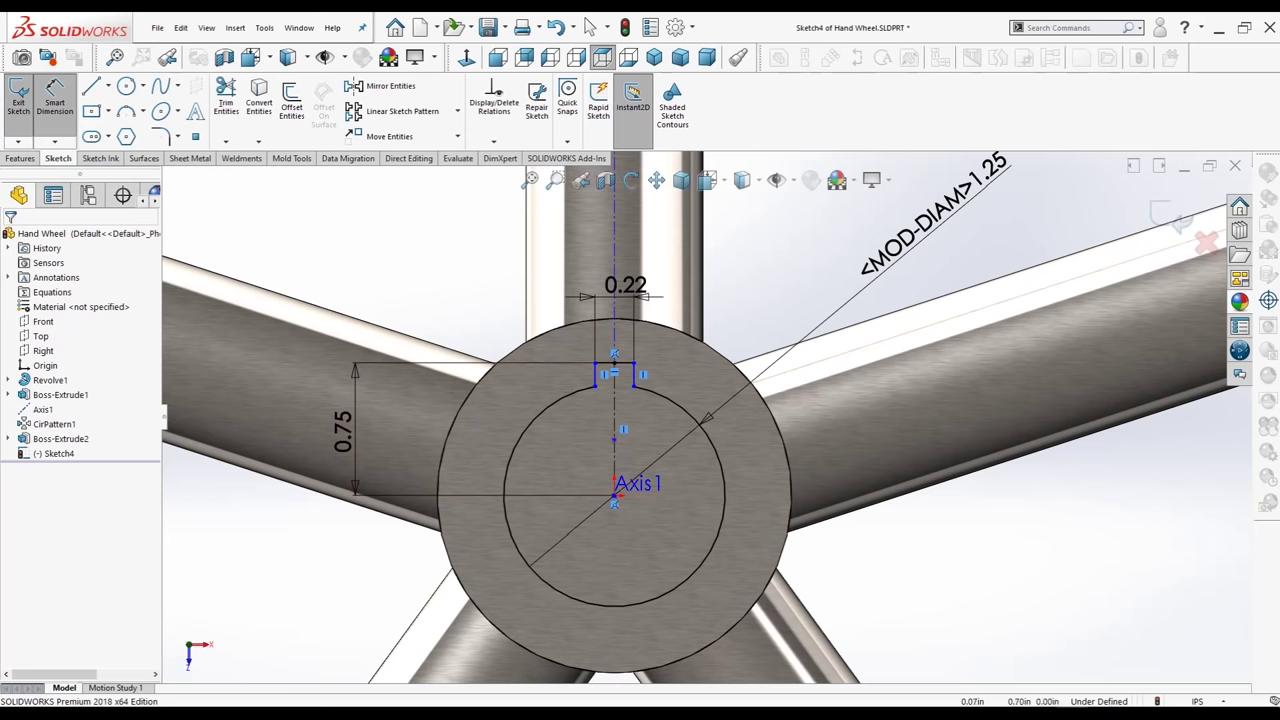
{"action": "left_click", "coordinate": [634, 378]}
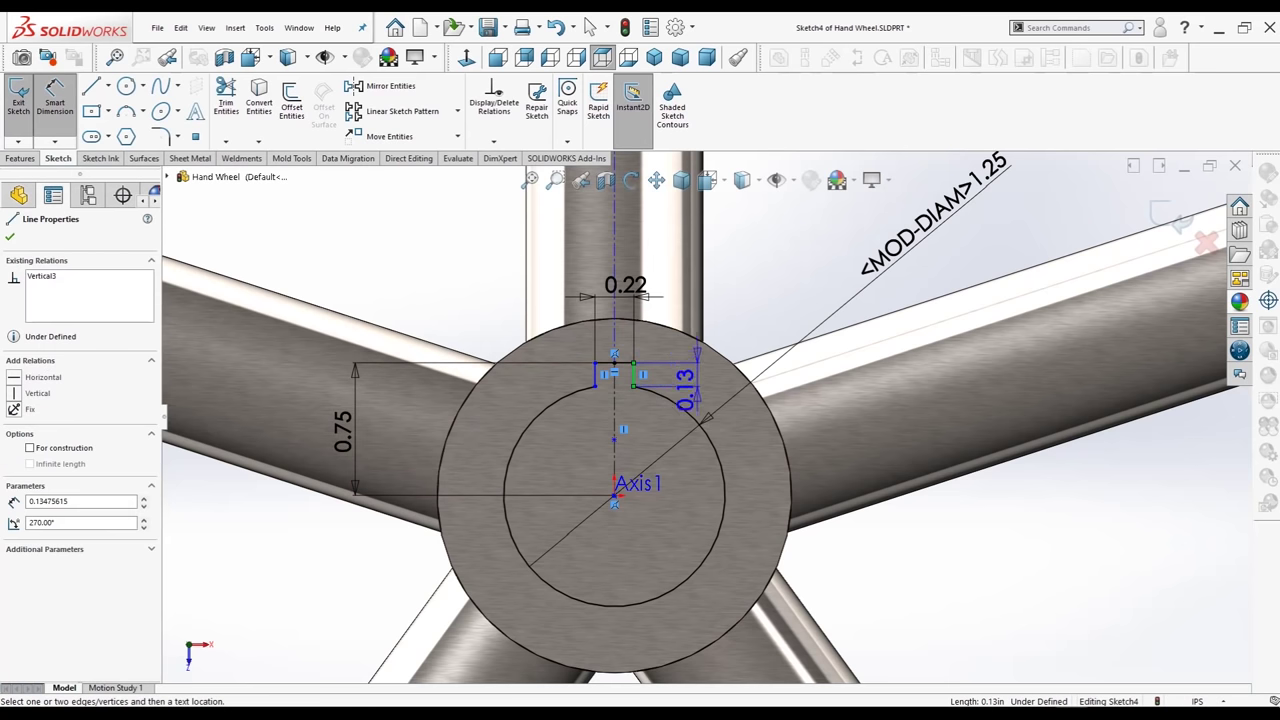
{"action": "left_click", "coordinate": [790, 330]}
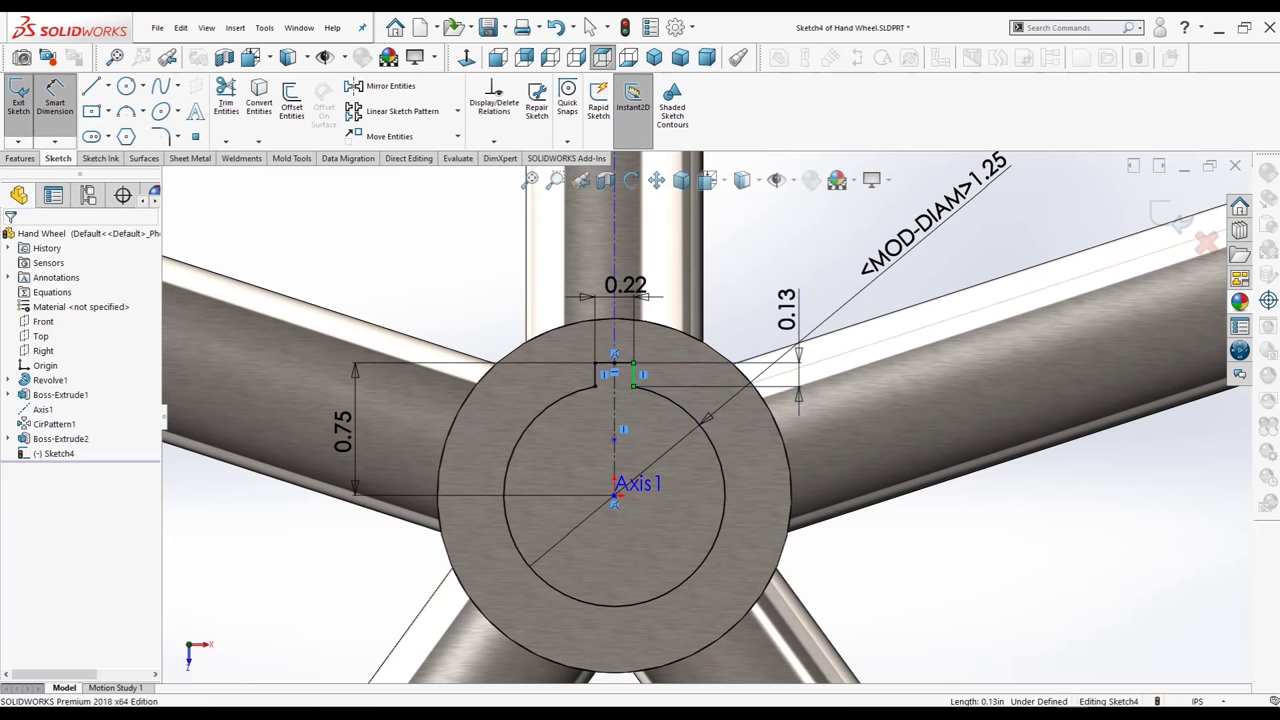
{"action": "left_click", "coordinate": [717, 310]}
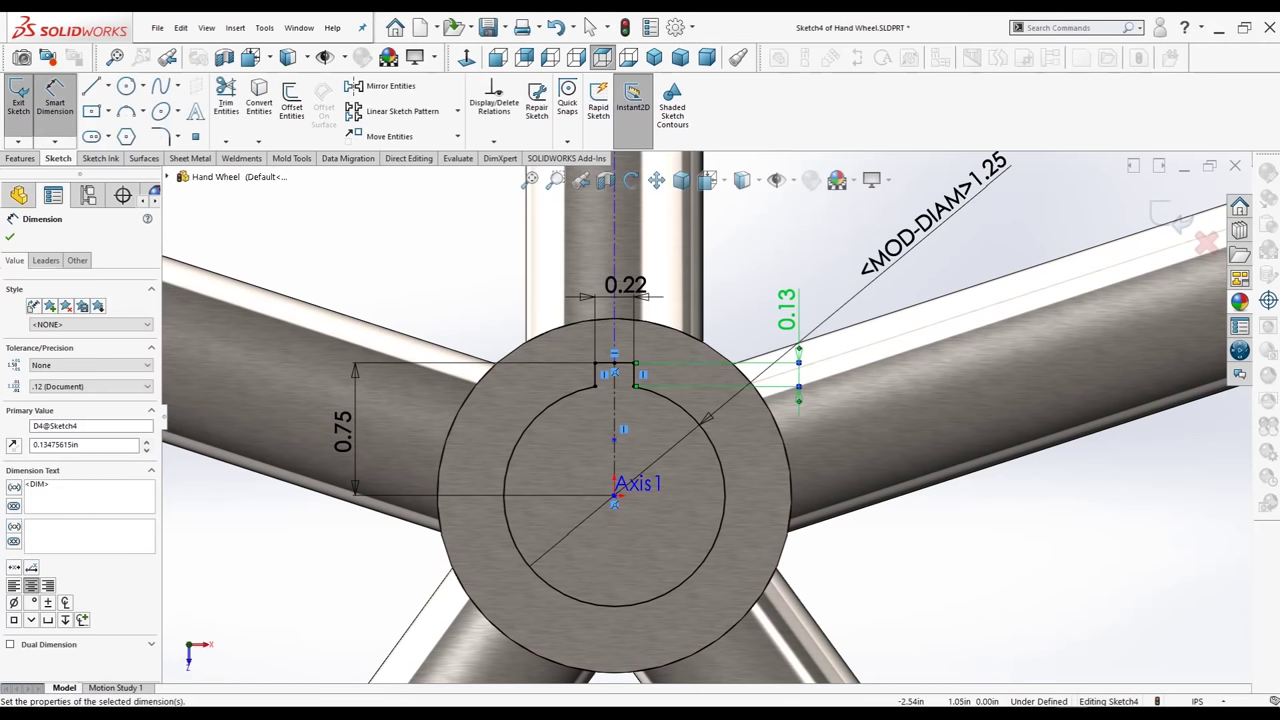
{"action": "left_click", "coordinate": [10, 236]}
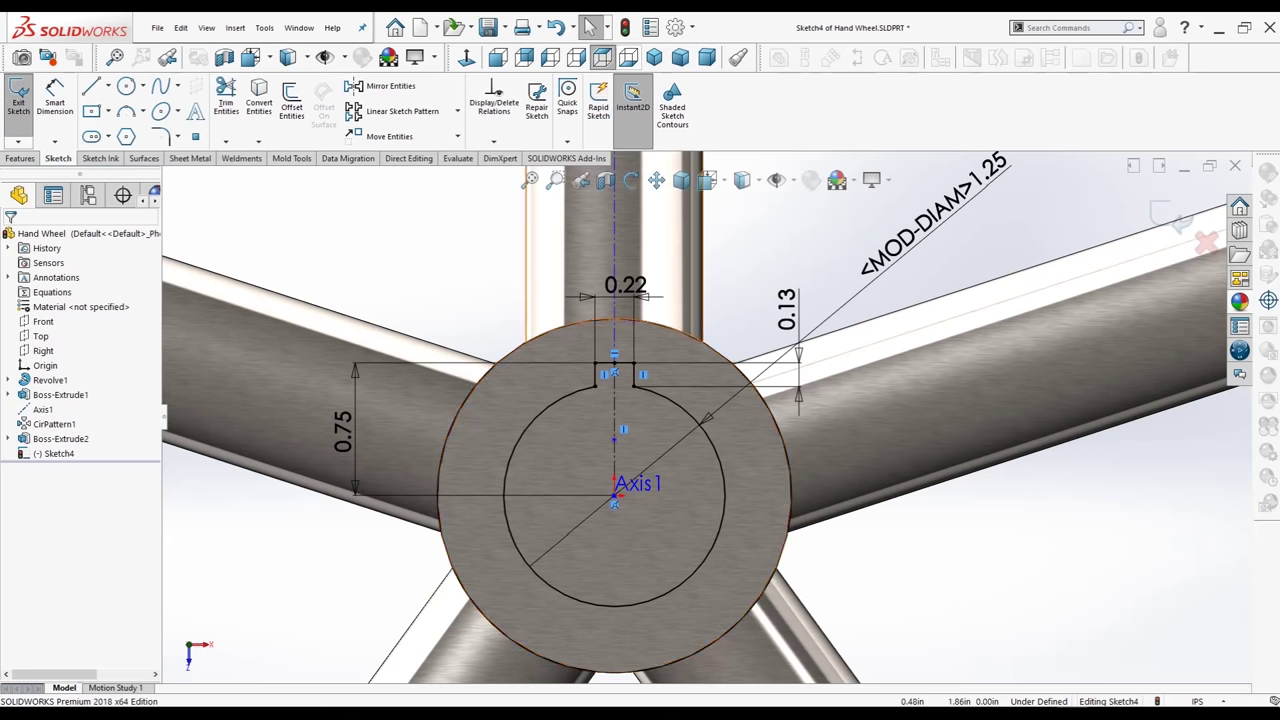
{"action": "left_click", "coordinate": [654, 57]}
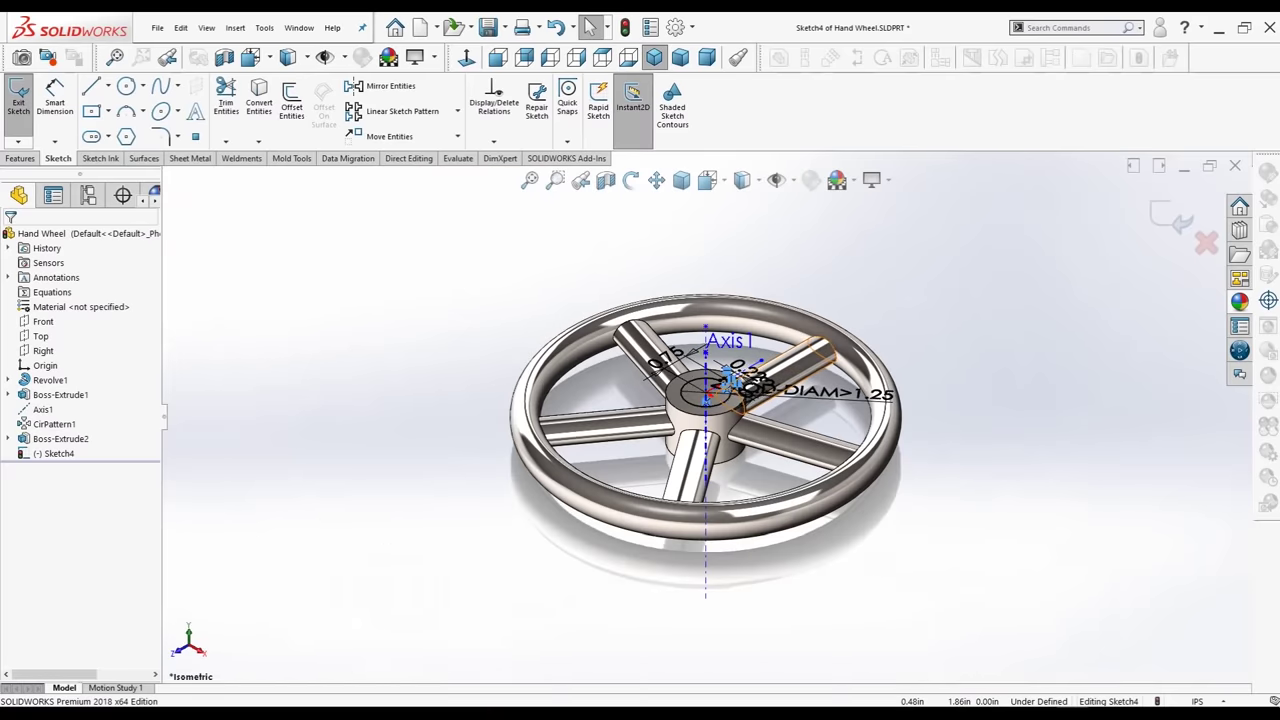
- Extruded-cut the keyed bore Through All the hub, creating Cut-Extrude1
{"action": "left_click", "coordinate": [21, 158]}
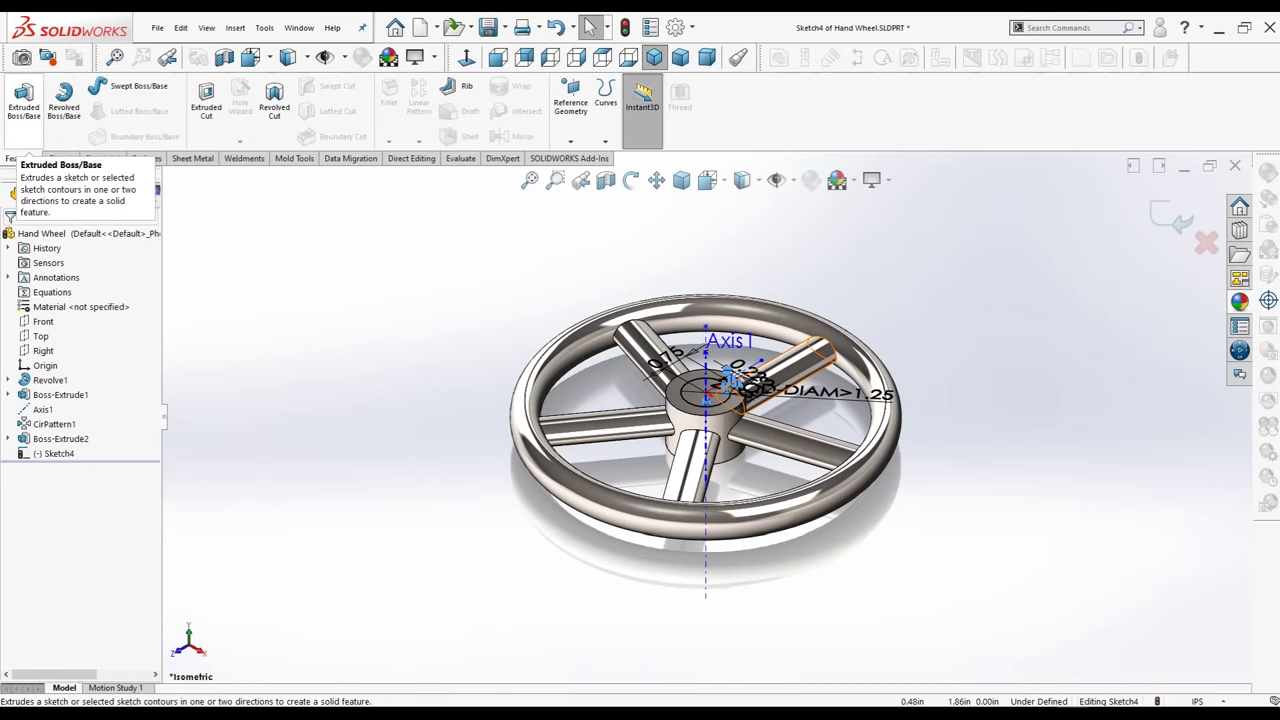
{"action": "left_click", "coordinate": [206, 100]}
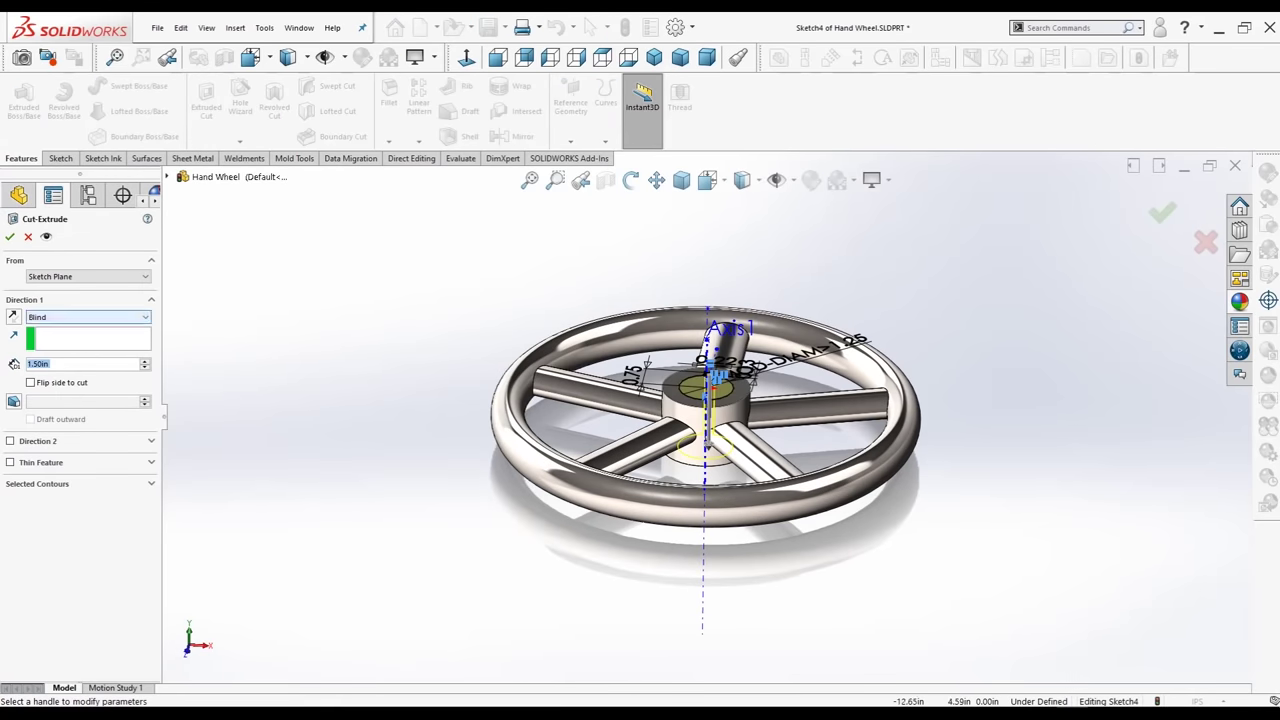
{"action": "left_click", "coordinate": [88, 316]}
{"action": "left_click", "coordinate": [88, 316]}
{"action": "left_click", "coordinate": [88, 316]}
{"action": "left_click", "coordinate": [48, 338]}
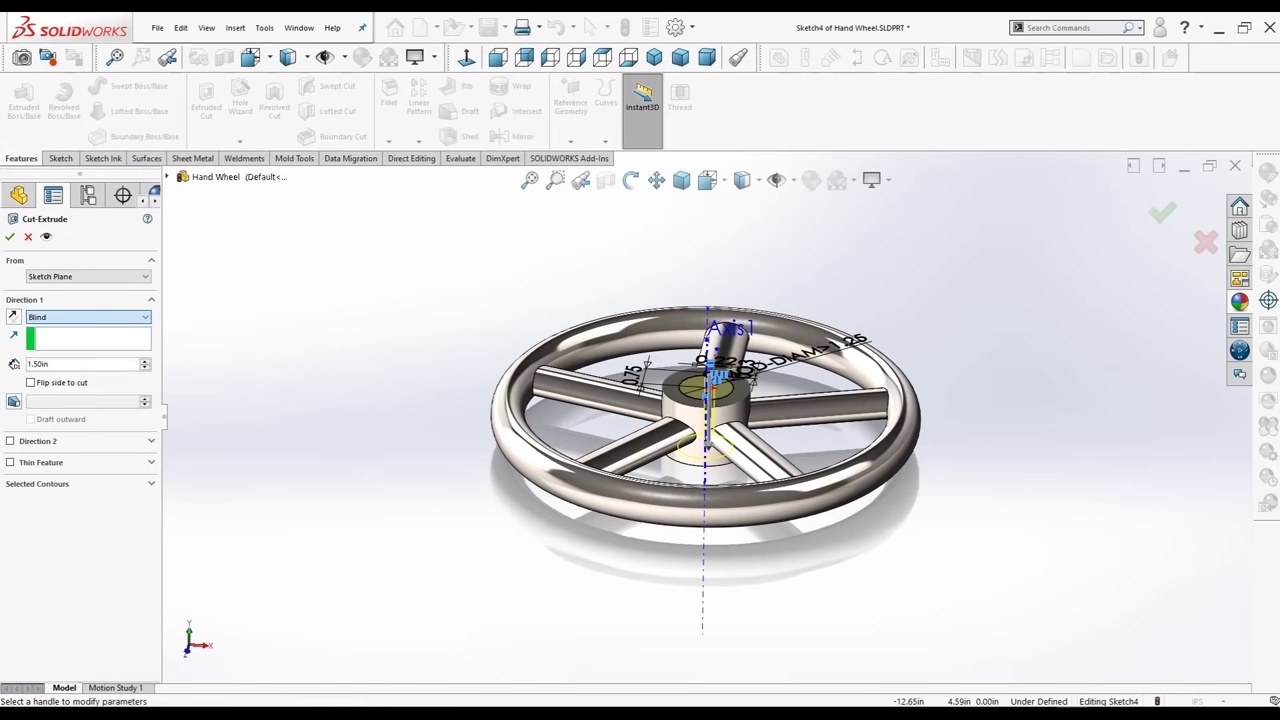
{"action": "middle_click_drag", "start_coordinate": [705, 420], "coordinate": [705, 425]}
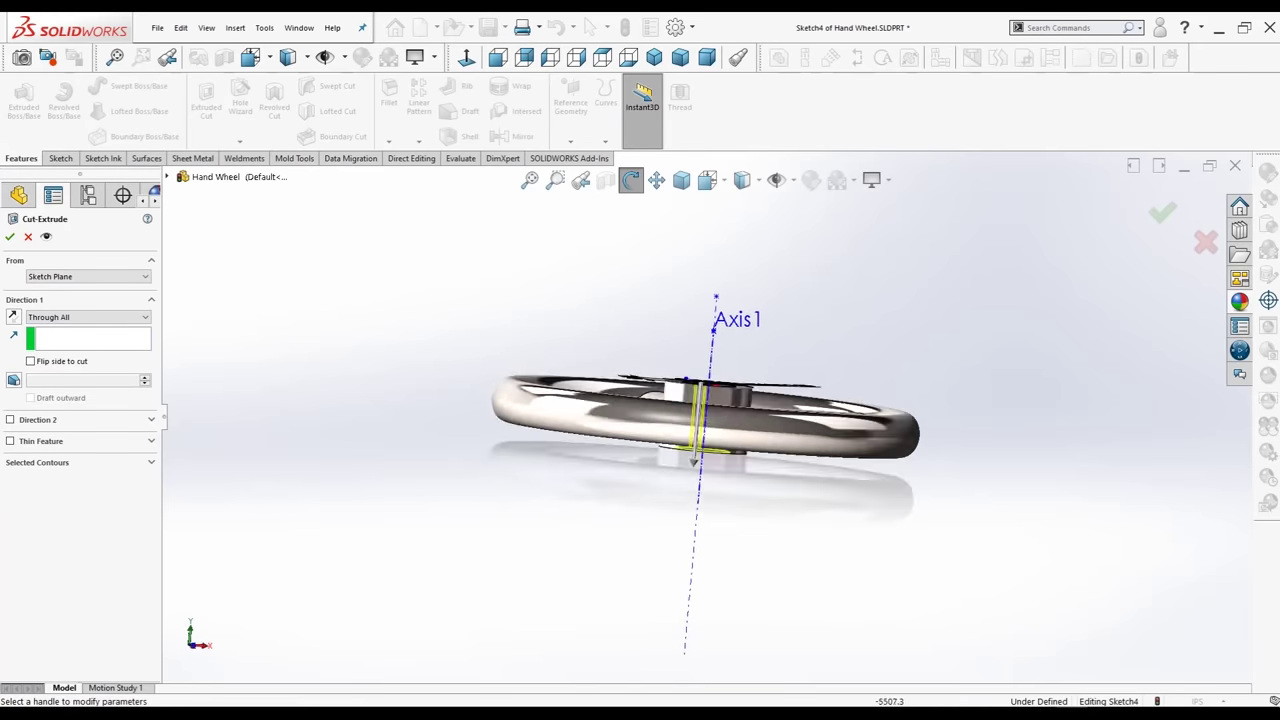
{"action": "left_click", "coordinate": [9, 236]}
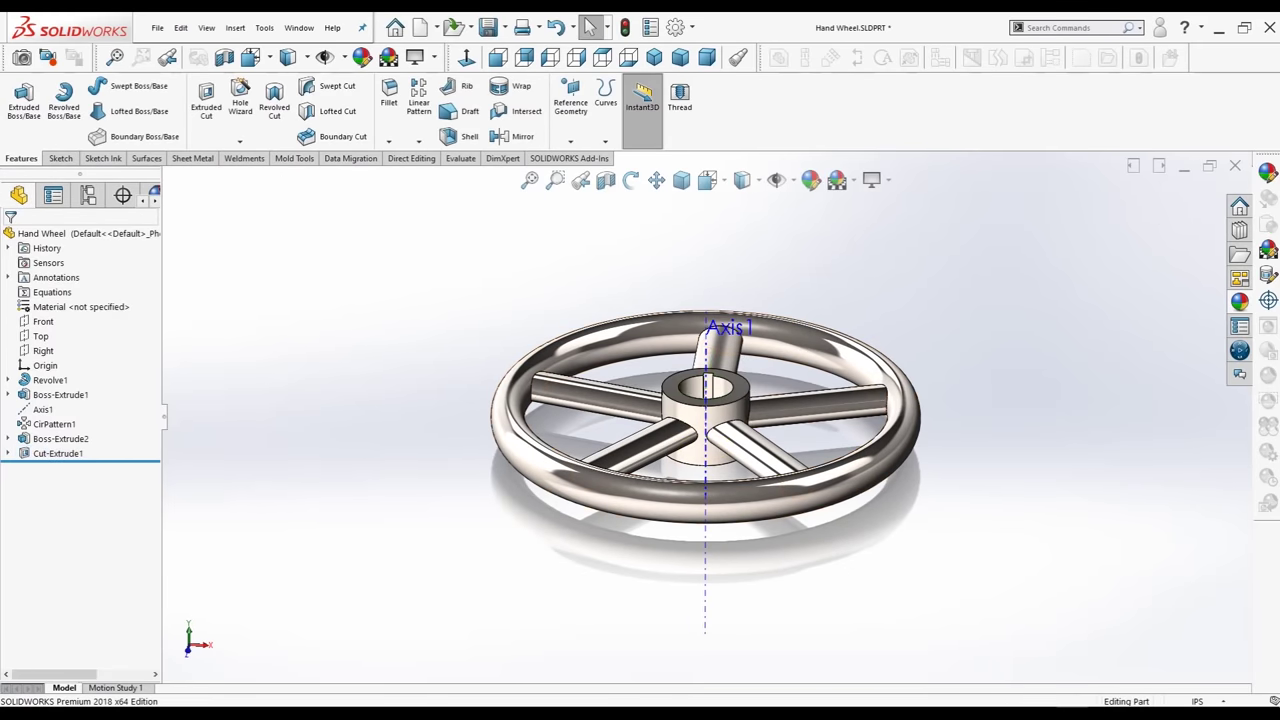
- Orbit the wheel to inspect the keyed bore from several angles
{"action": "left_click", "coordinate": [631, 180]}
{"action": "left_click_drag", "start_coordinate": [705, 420], "coordinate": [725, 445]}
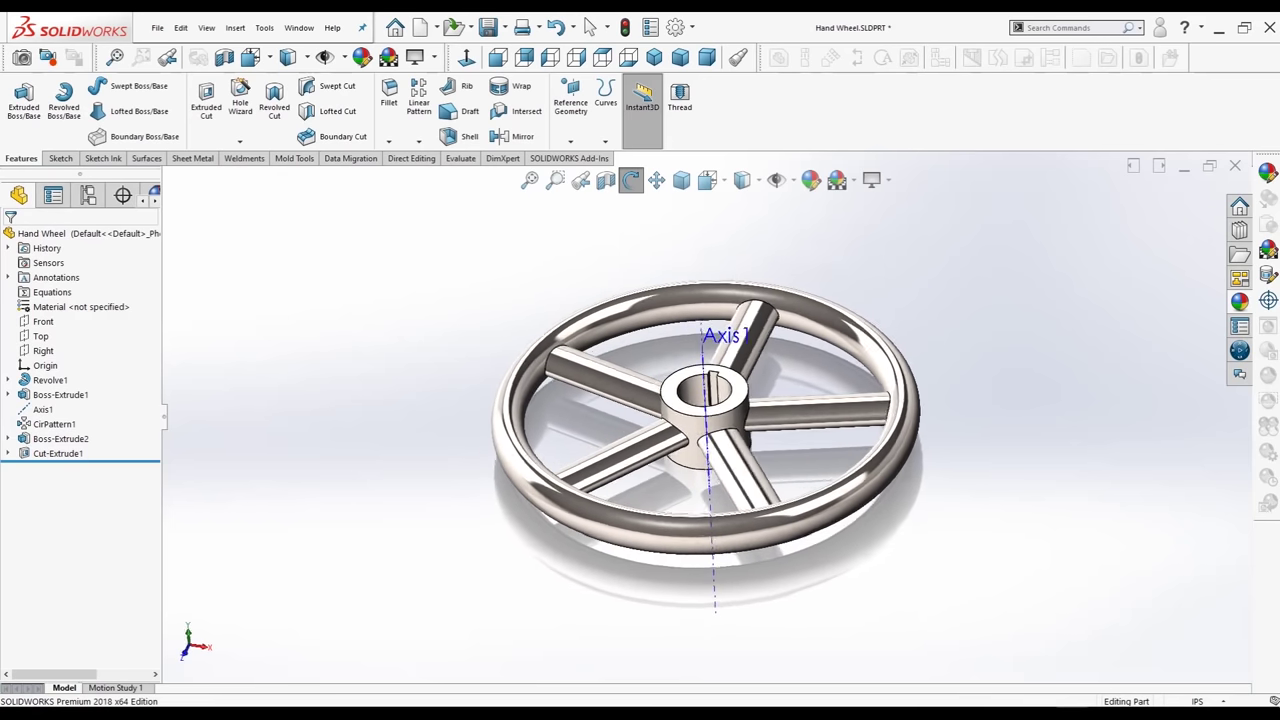
{"action": "key", "text": "Up"}
{"action": "key", "text": "Up"}
{"action": "key", "text": "Up"}
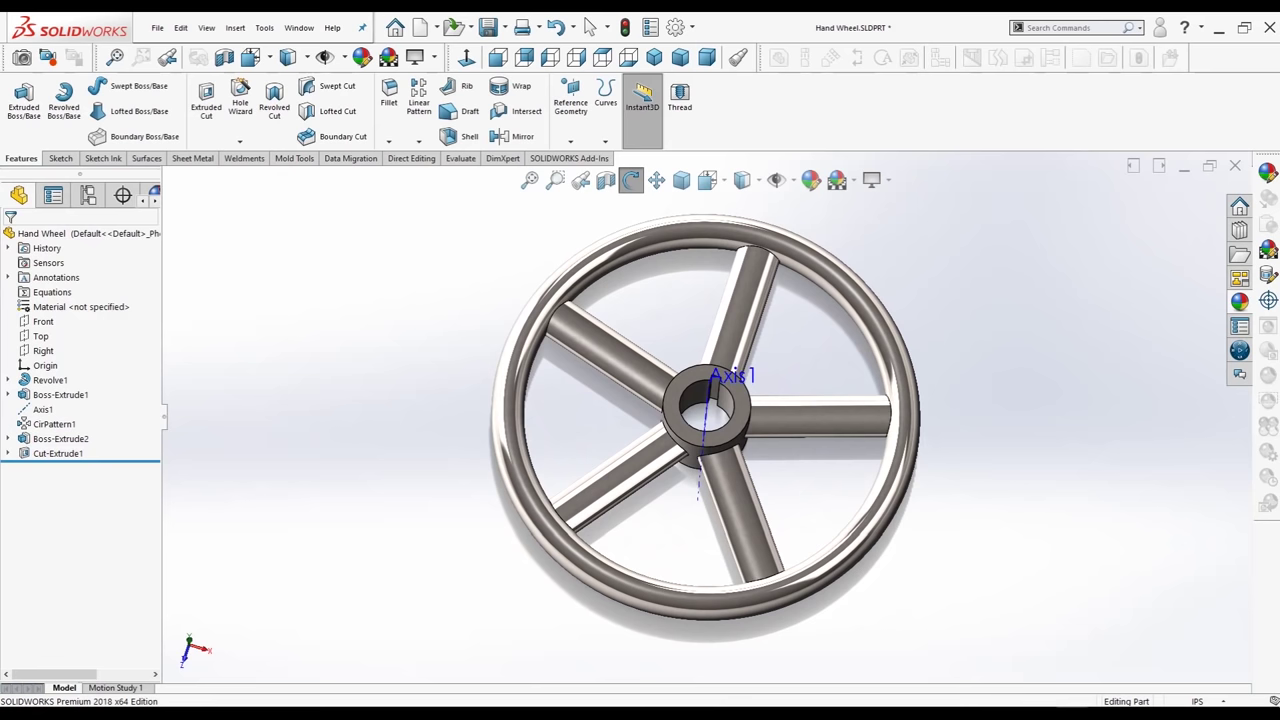
{"action": "key", "text": "Down"}
{"action": "key", "text": "Down"}
{"action": "key", "text": "Down"}
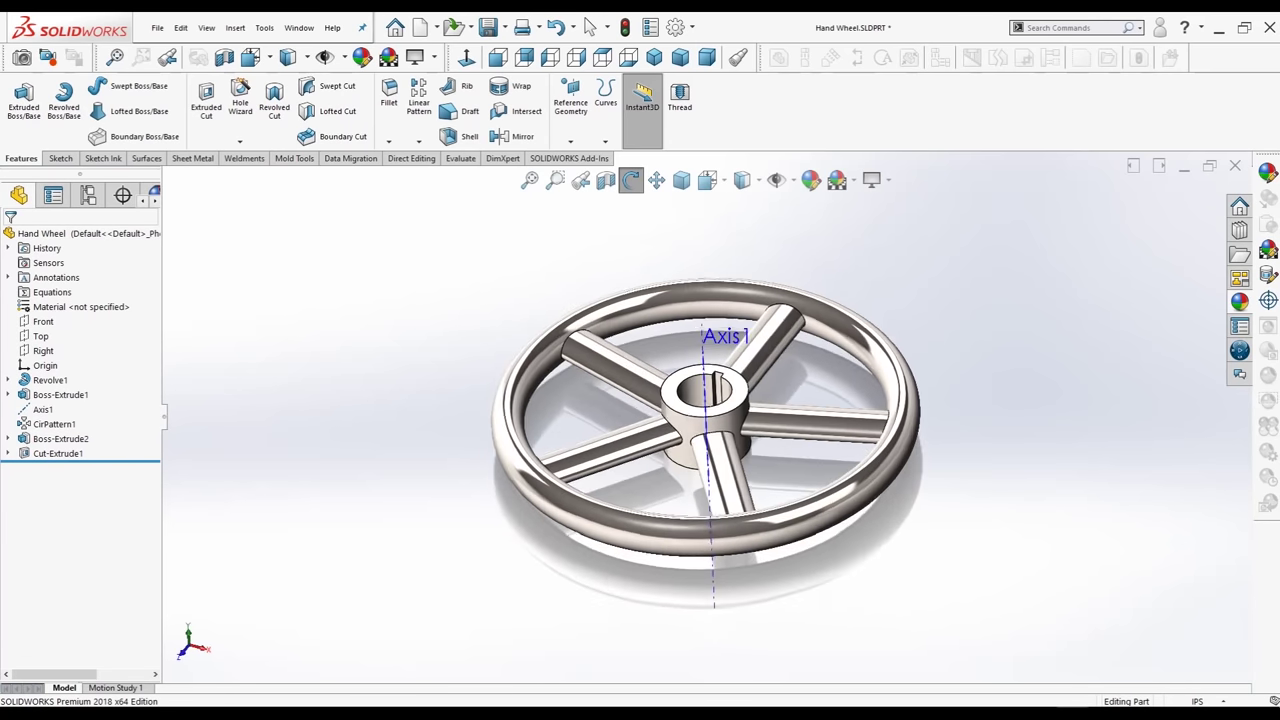
- Hide the temporary axes and start a fillet
{"action": "left_click", "coordinate": [777, 180]}
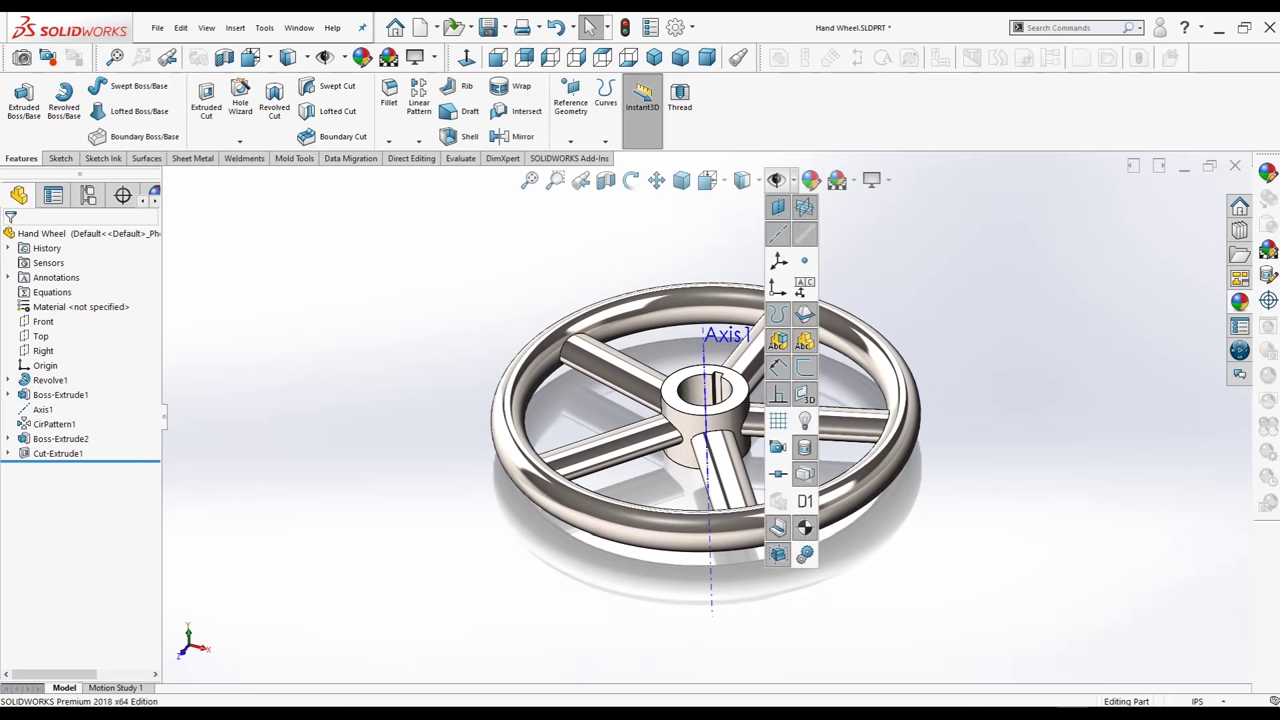
{"action": "left_click", "coordinate": [778, 234]}
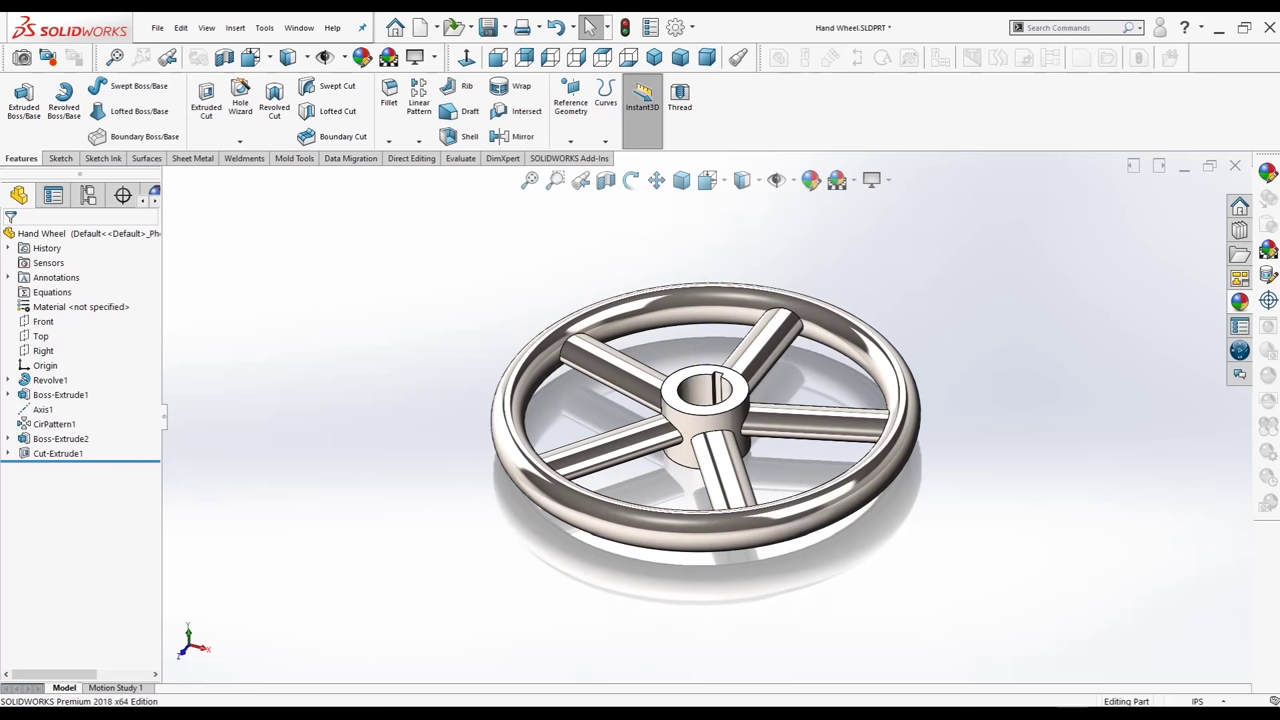
{"action": "key", "text": "Left"}
{"action": "key", "text": "Left"}
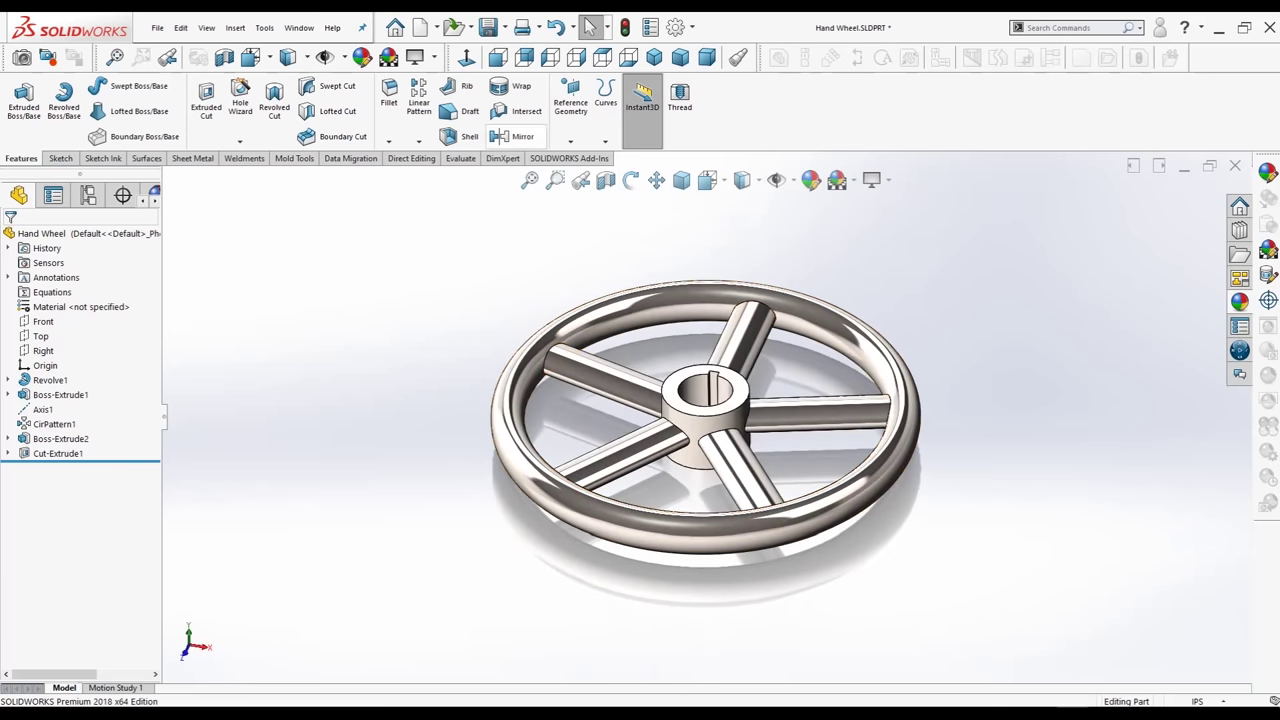
{"action": "left_click", "coordinate": [389, 141]}
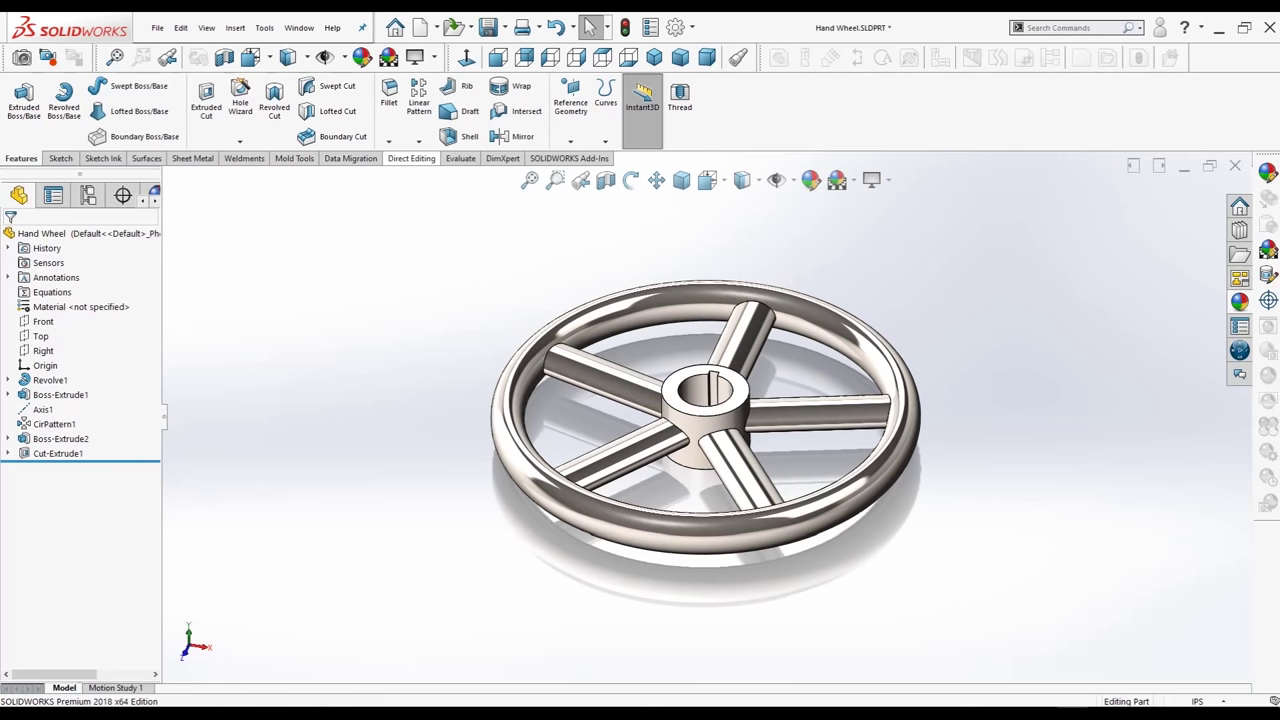
{"action": "left_click", "coordinate": [389, 95]}
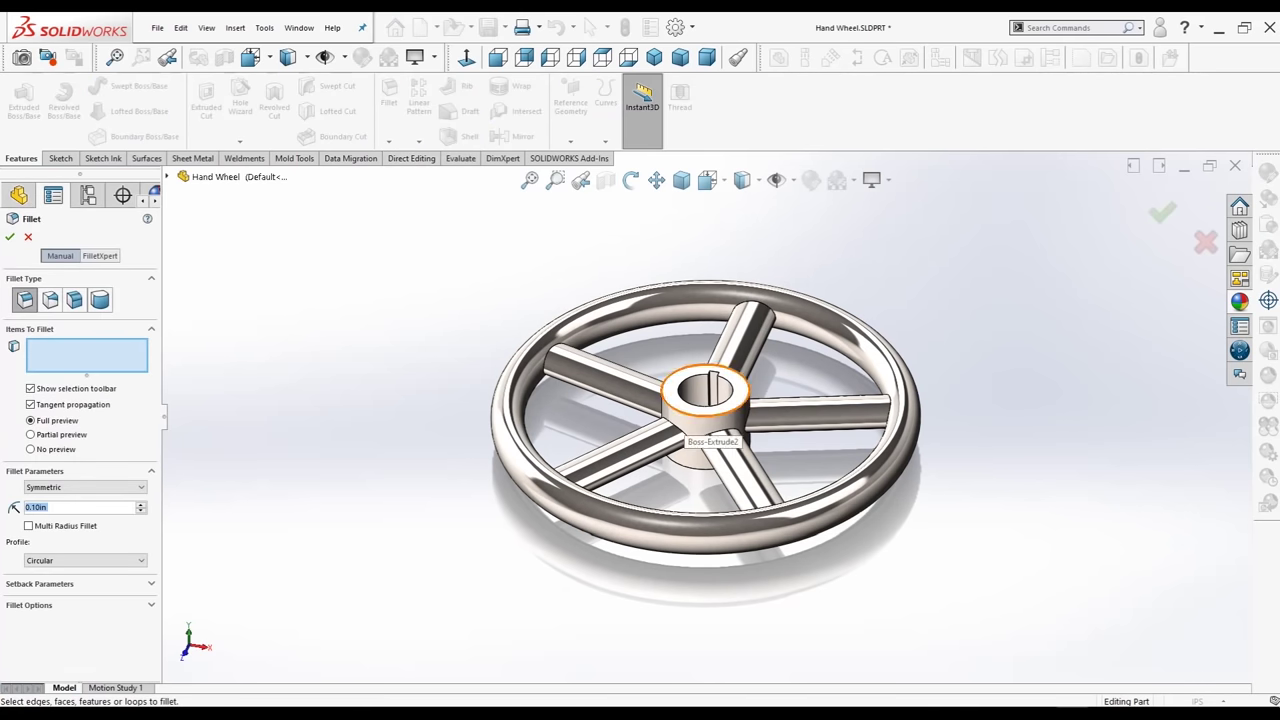
- Fillet the hub's four top and bottom edges, inner and outer, at 0.10 in
{"action": "left_click", "coordinate": [706, 370]}
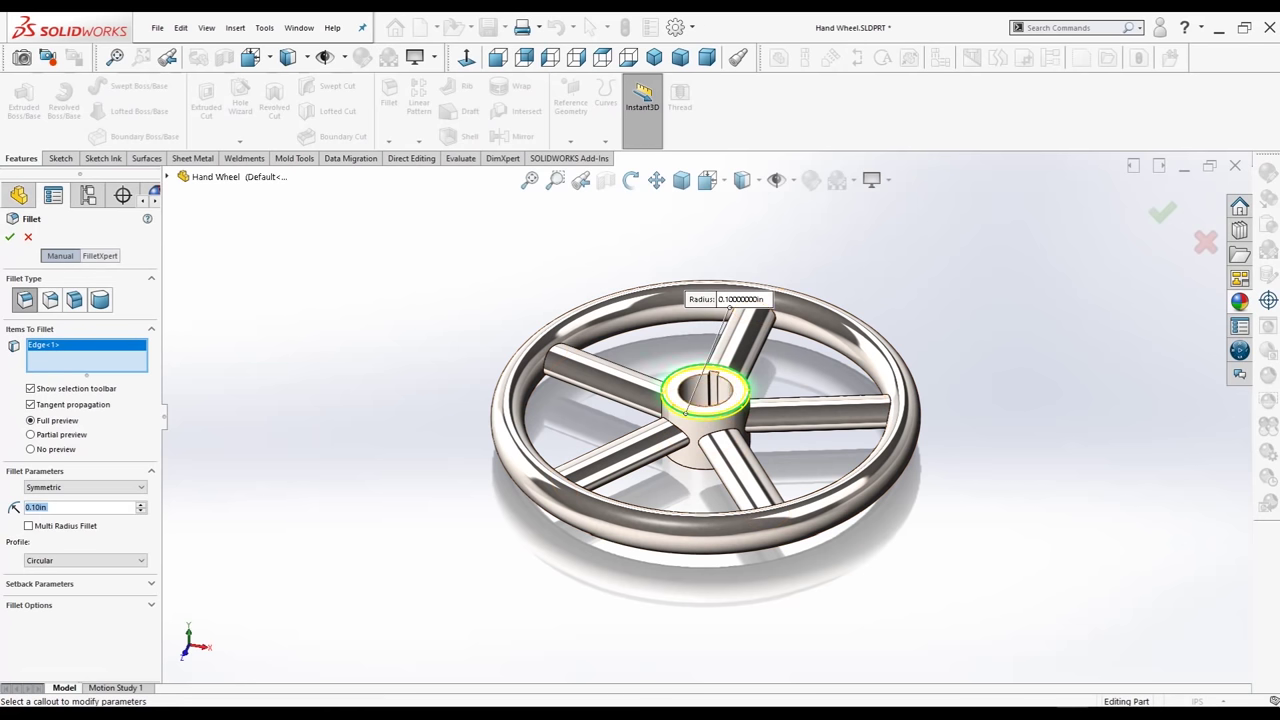
{"action": "left_click", "coordinate": [706, 392]}
{"action": "mouse_move", "coordinate": [706, 392]}
{"action": "middle_mouse_down"}
{"action": "mouse_move", "coordinate": [706, 320]}
{"action": "mouse_move", "coordinate": [706, 400]}
{"action": "middle_mouse_up"}
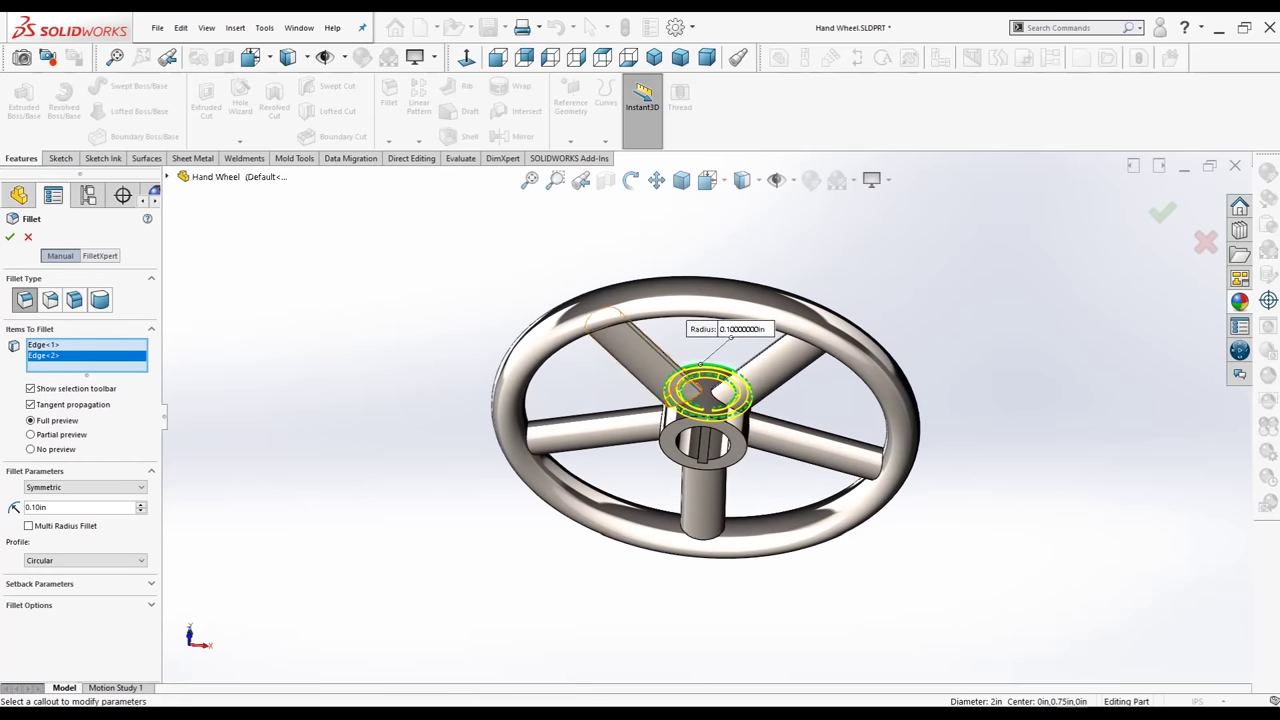
{"action": "left_click", "coordinate": [702, 437]}
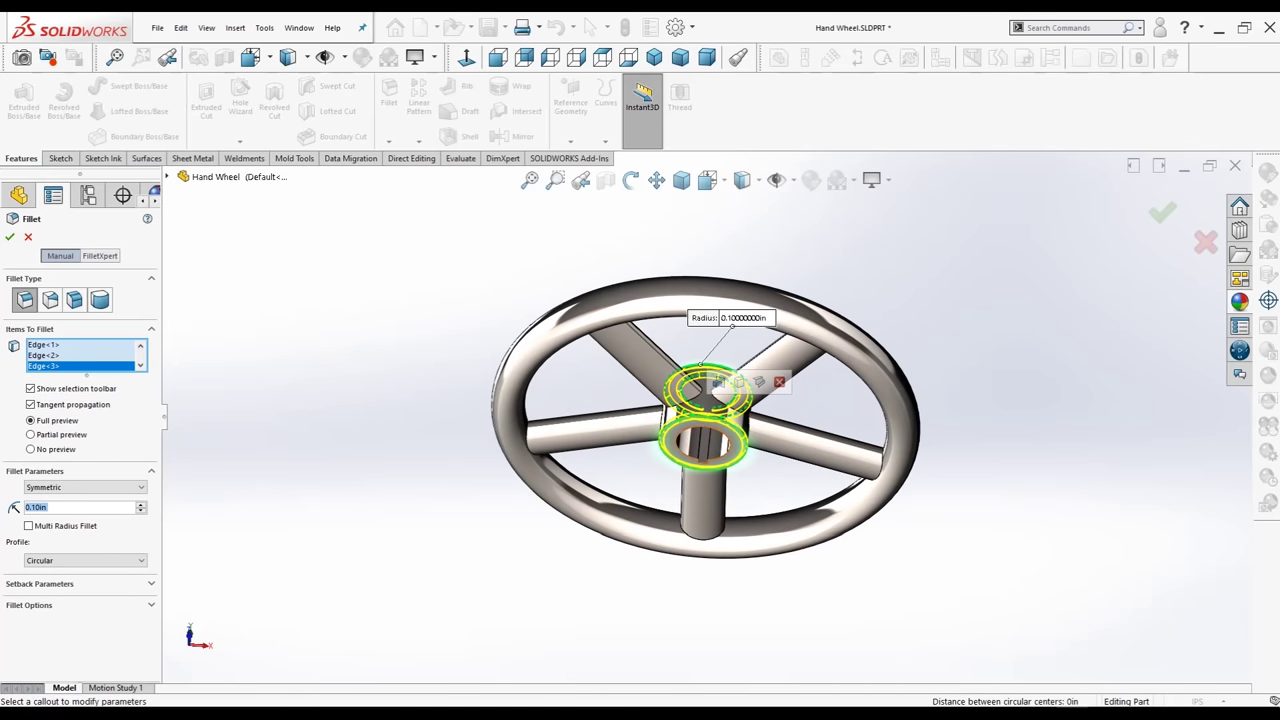
{"action": "left_click", "coordinate": [703, 440]}
{"action": "mouse_move", "coordinate": [703, 440]}
{"action": "middle_mouse_down"}
{"action": "mouse_move", "coordinate": [690, 392]}
{"action": "mouse_move", "coordinate": [731, 390]}
{"action": "middle_mouse_up"}
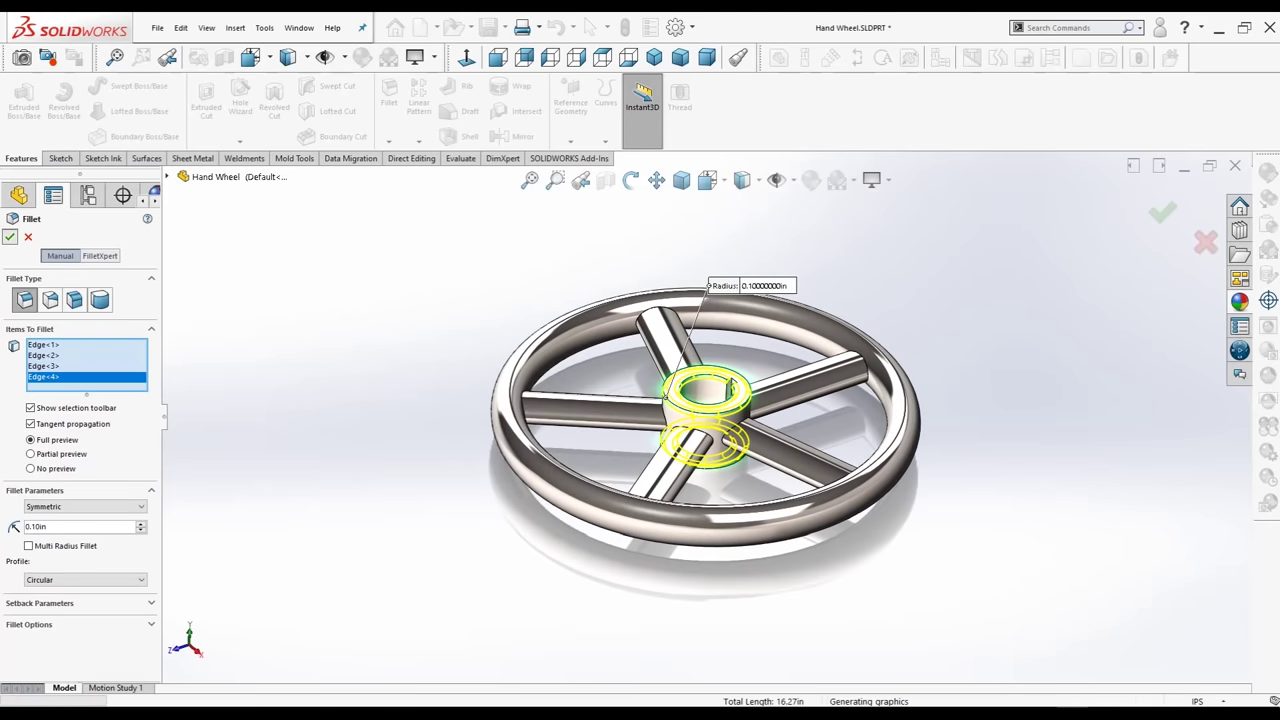
{"action": "key", "text": "Return"}
{"action": "mouse_move", "coordinate": [731, 390]}
{"action": "middle_mouse_down"}
{"action": "mouse_move", "coordinate": [728, 430]}
{"action": "mouse_move", "coordinate": [716, 378]}
{"action": "middle_mouse_up"}
{"action": "scroll", "coordinate": [716, 385], "scroll_direction": "down", "scroll_amount": 2}
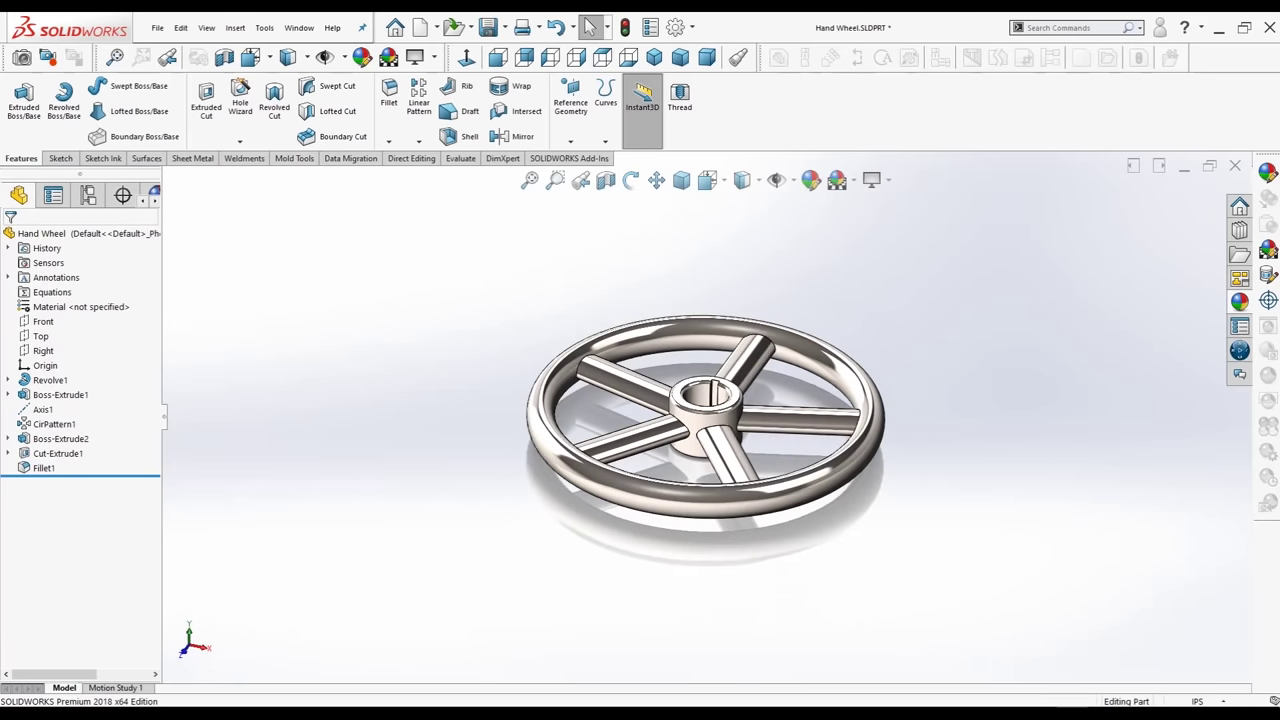
- Start a new fillet and select the five spoke-to-hub junction edges
{"action": "left_click", "coordinate": [389, 141]}
{"action": "left_click", "coordinate": [400, 155]}
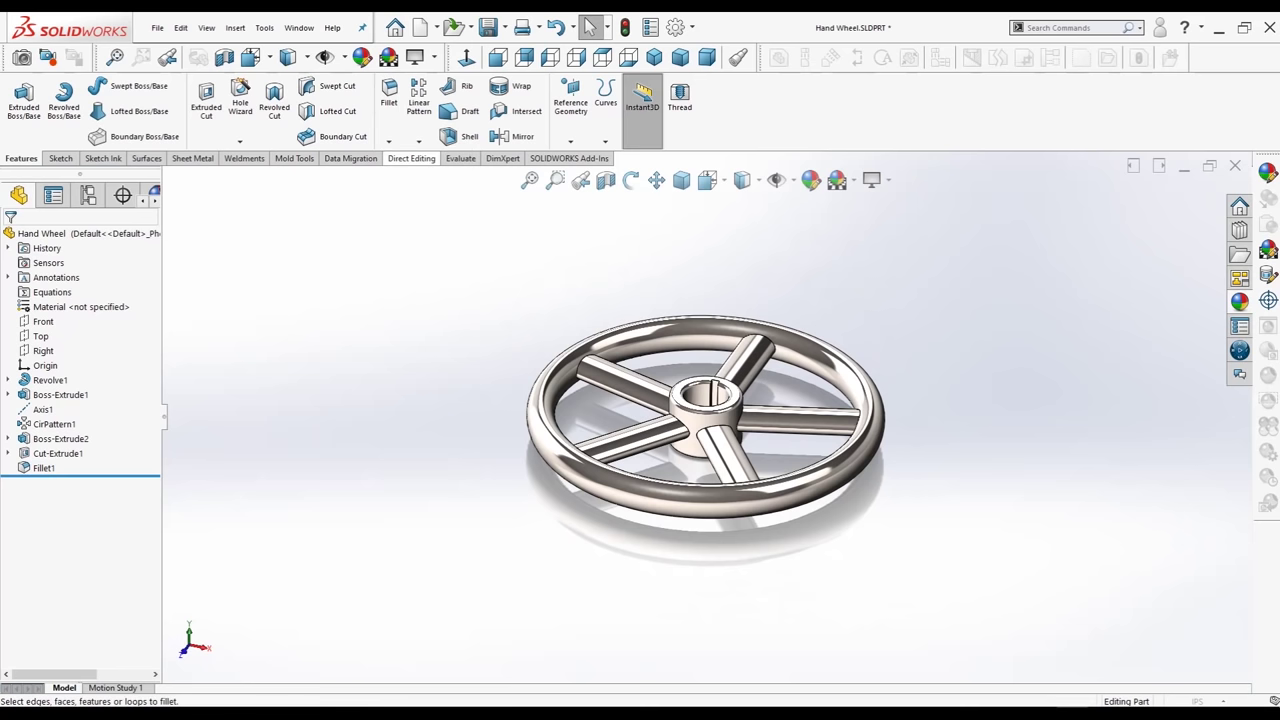
{"action": "left_click", "coordinate": [677, 428]}
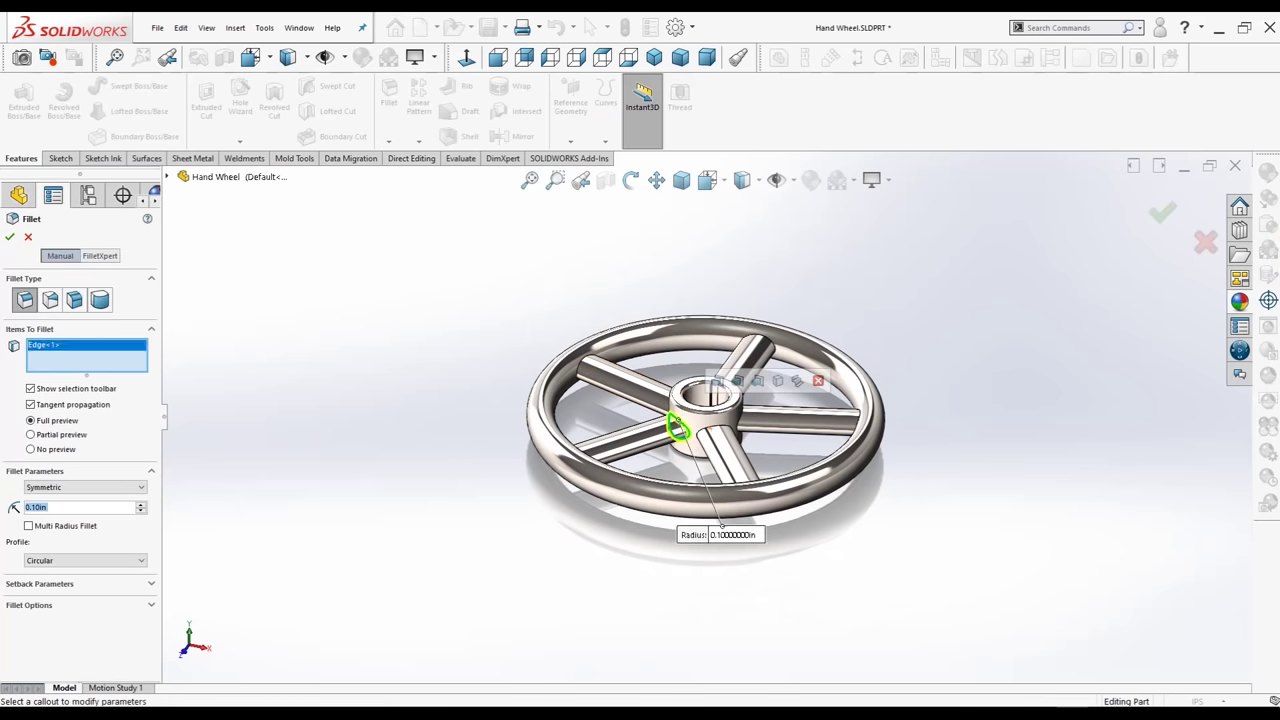
{"action": "left_click", "coordinate": [712, 437]}
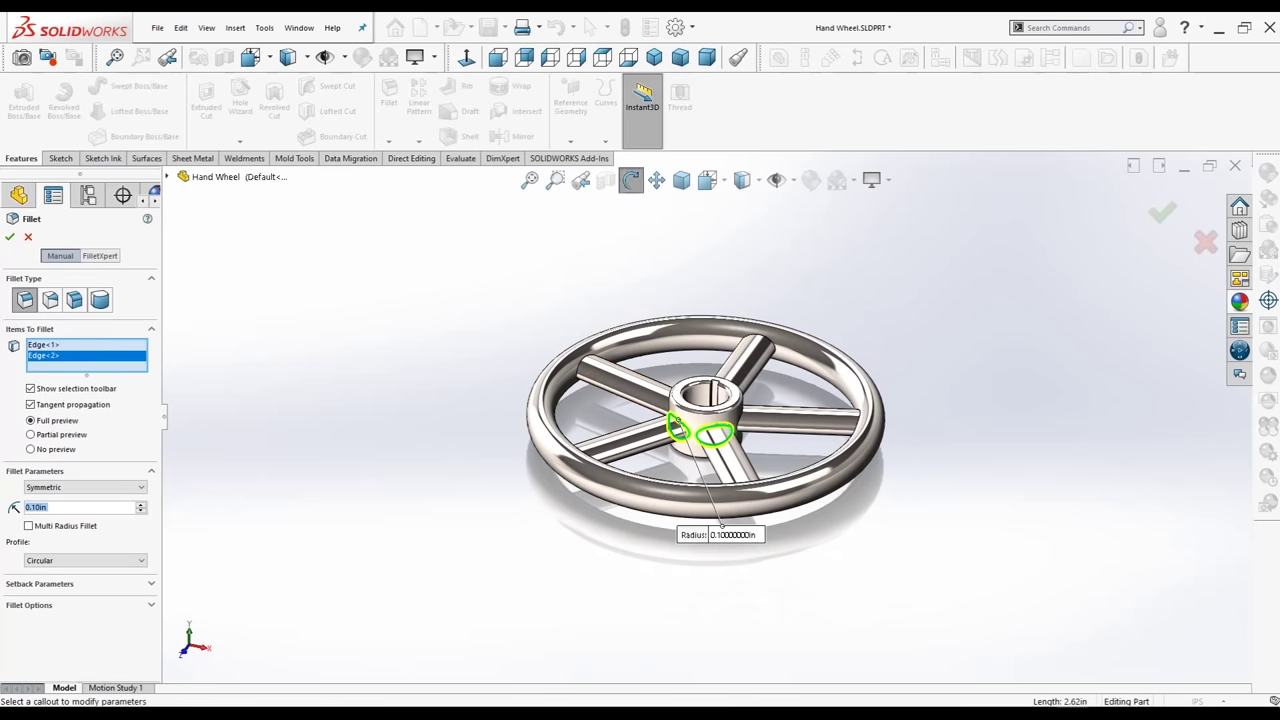
{"action": "middle_click_drag", "start_coordinate": [712, 437], "coordinate": [705, 465]}
{"action": "left_click", "coordinate": [726, 398]}
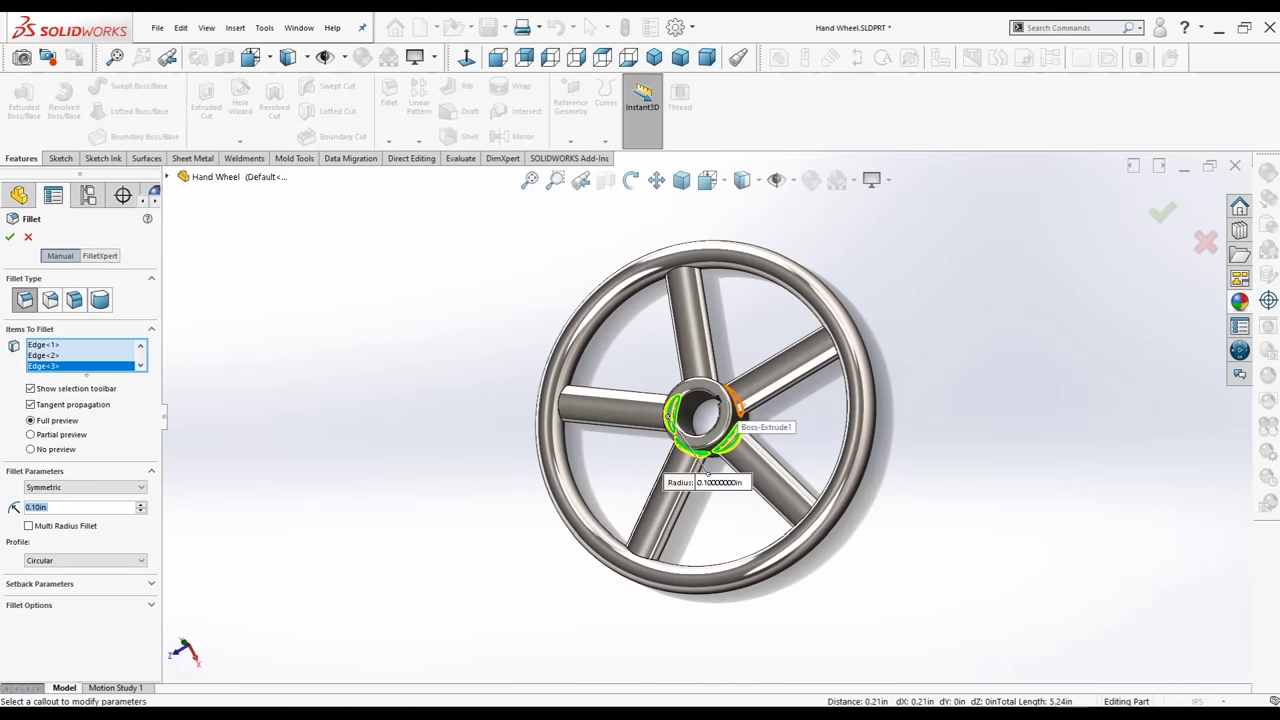
{"action": "mouse_move", "coordinate": [770, 412]}
{"action": "middle_mouse_down"}
{"action": "mouse_move", "coordinate": [680, 458]}
{"action": "mouse_move", "coordinate": [676, 424]}
{"action": "middle_mouse_up"}
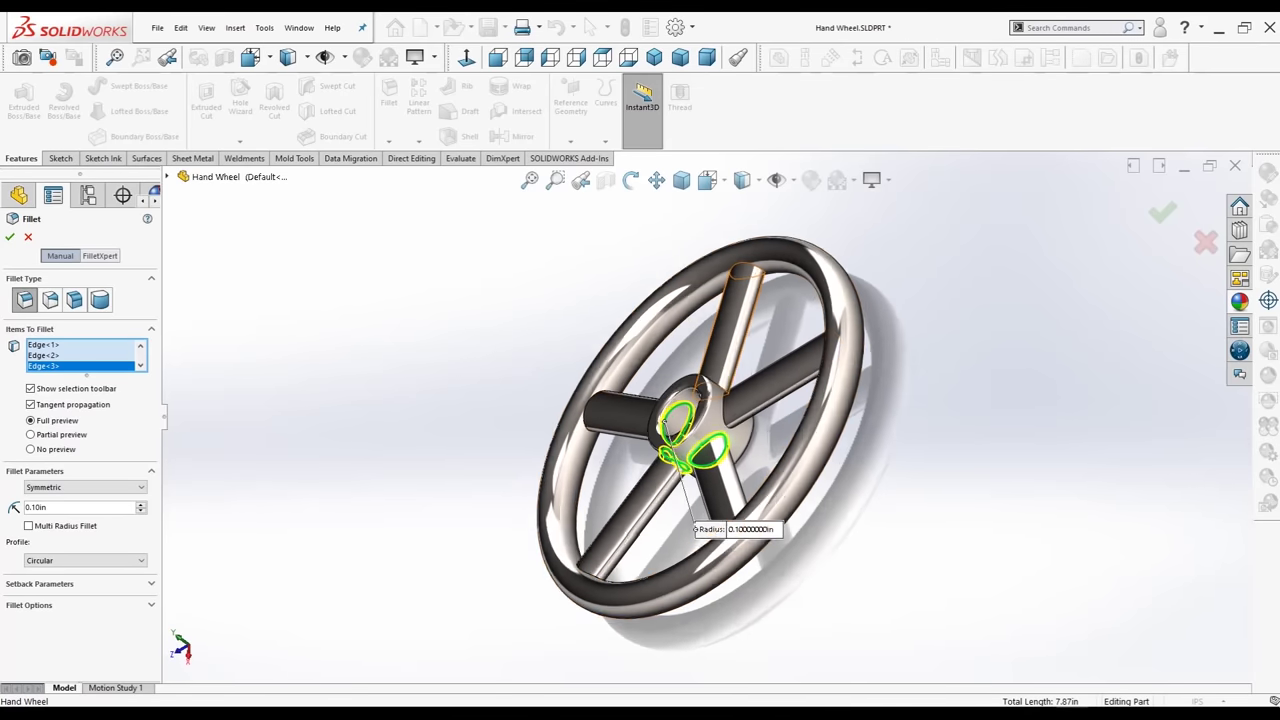
{"action": "scroll", "coordinate": [676, 424], "scroll_direction": "down", "scroll_amount": 3}
{"action": "left_click", "coordinate": [740, 462]}
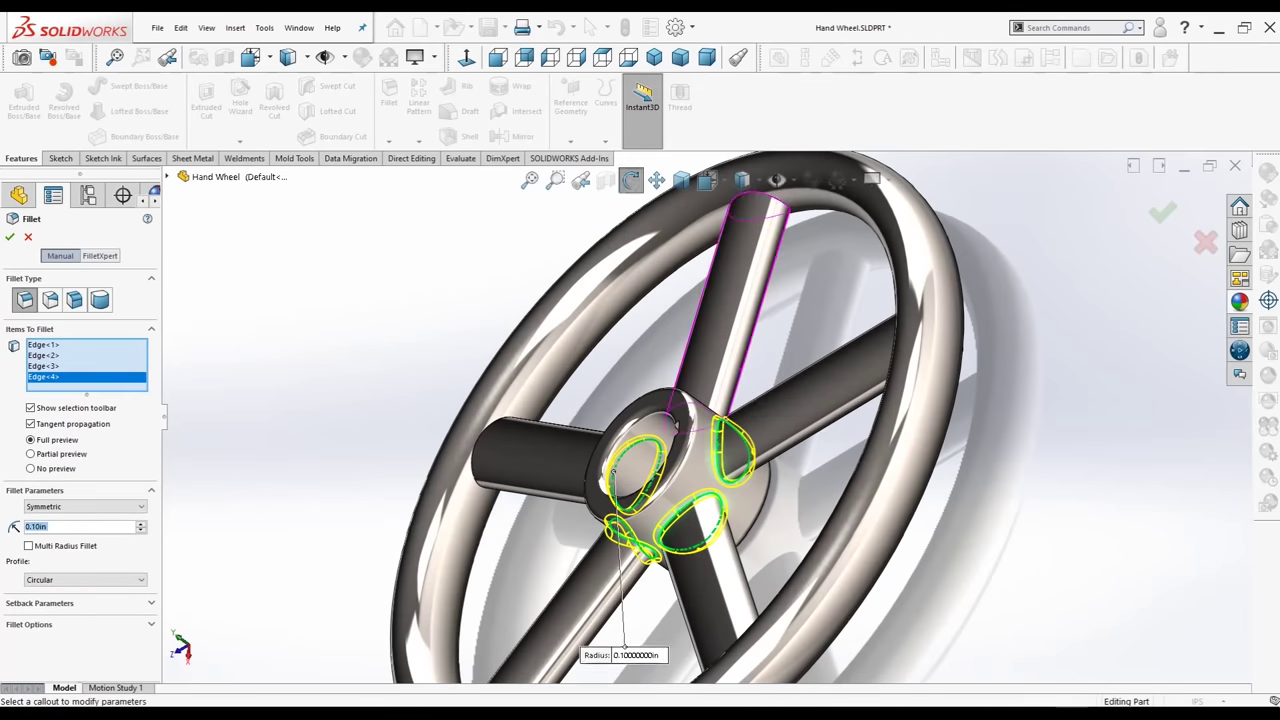
{"action": "middle_click_drag", "start_coordinate": [740, 462], "coordinate": [700, 418]}
{"action": "middle_click_drag", "start_coordinate": [718, 480], "coordinate": [703, 432]}
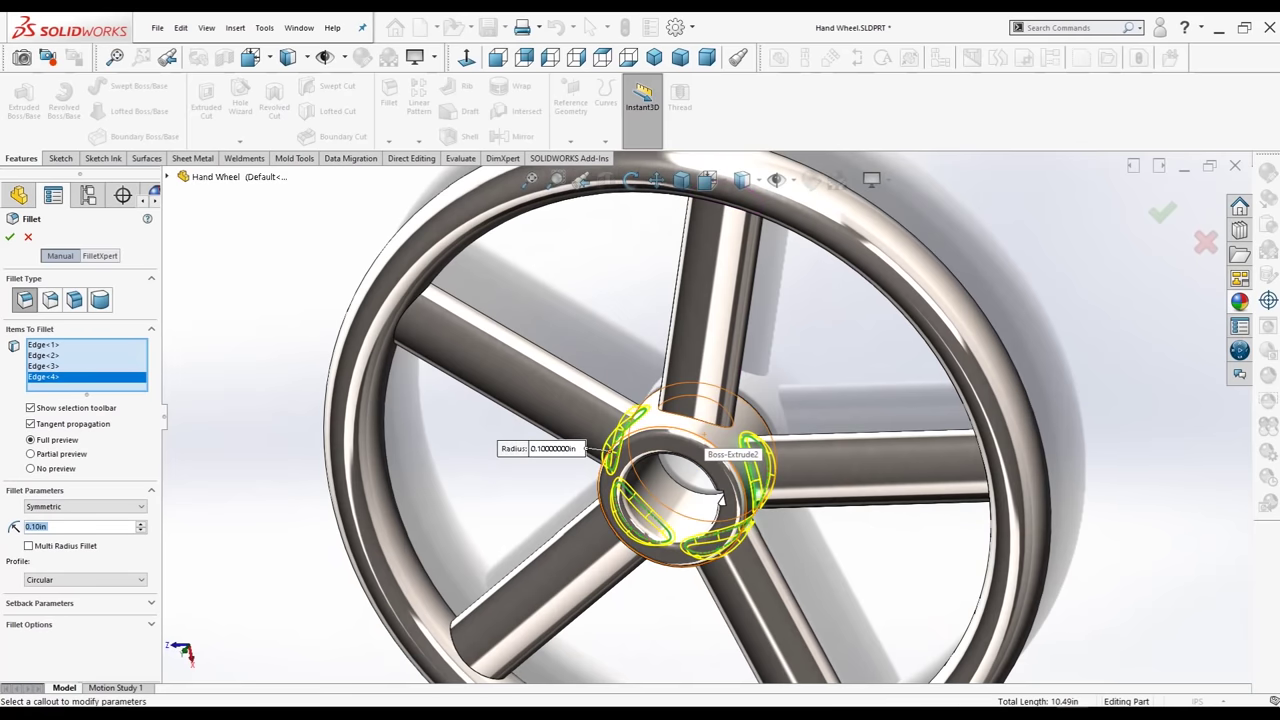
{"action": "left_click", "coordinate": [700, 418]}
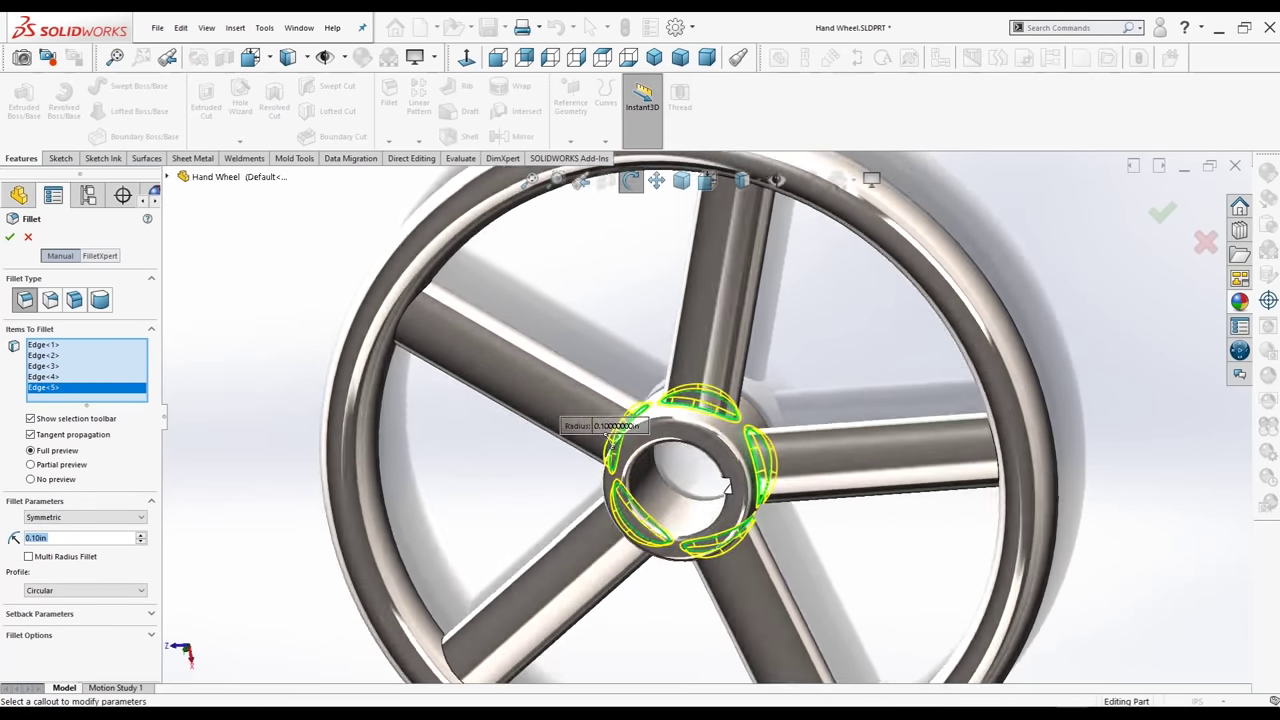
{"action": "mouse_move", "coordinate": [700, 418]}
{"action": "middle_mouse_down"}
{"action": "mouse_move", "coordinate": [700, 440]}
{"action": "mouse_move", "coordinate": [740, 450]}
{"action": "middle_mouse_up"}
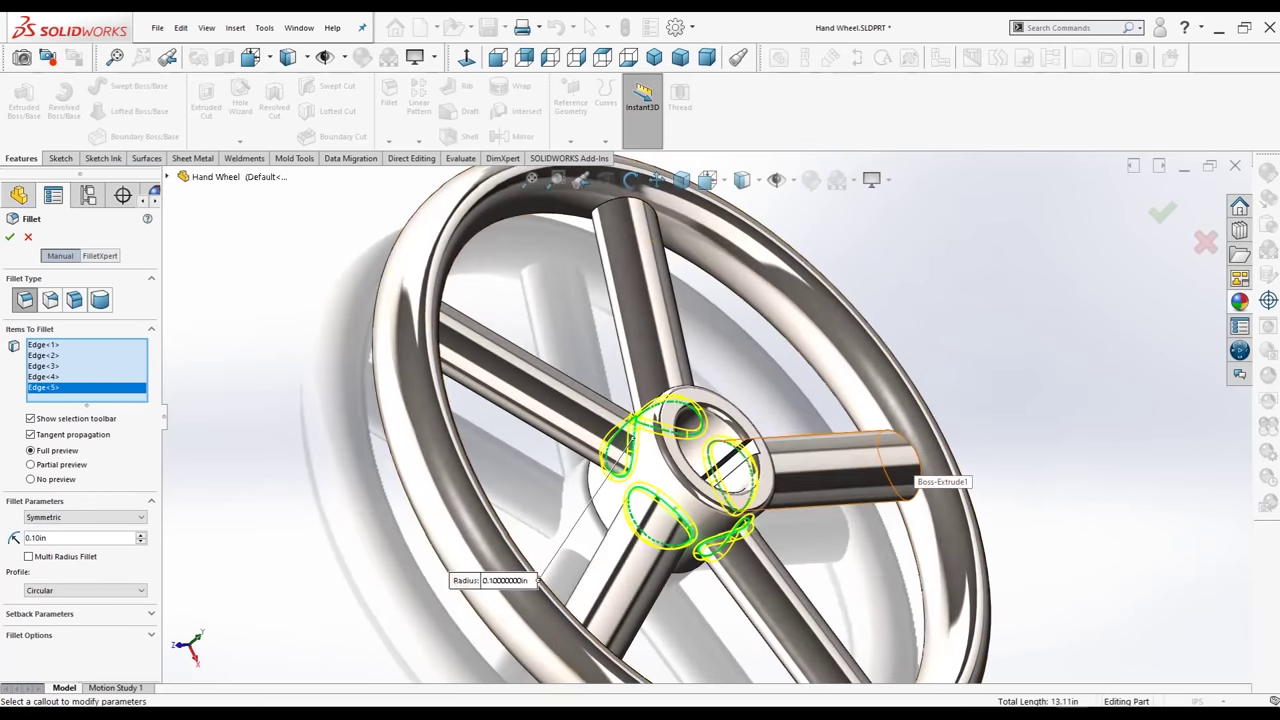
- Add the five spokes' rim-end edges and apply the 0.10 in fillet as Fillet2
{"action": "left_click", "coordinate": [903, 465]}
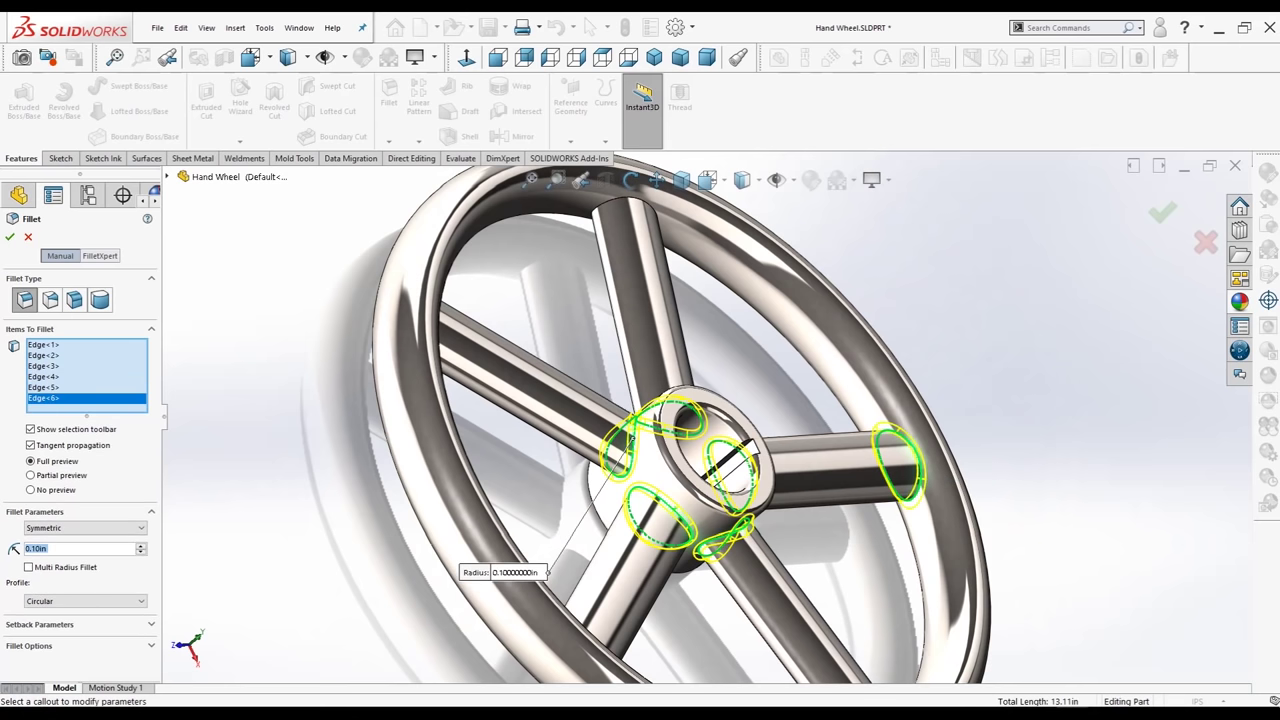
{"action": "key", "text": "ctrl+7"}
{"action": "scroll", "coordinate": [600, 450], "scroll_direction": "down", "scroll_amount": 2}
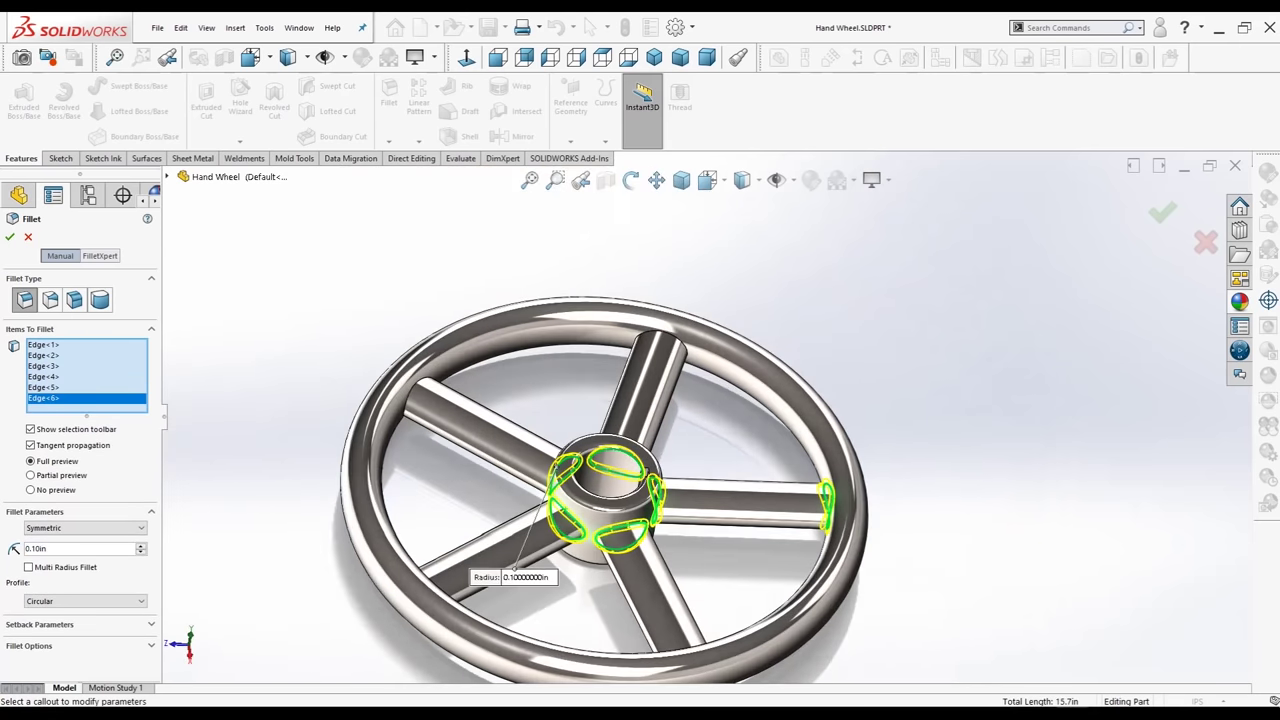
{"action": "scroll", "coordinate": [600, 450], "scroll_direction": "down", "scroll_amount": 2}
{"action": "left_click", "coordinate": [668, 362]}
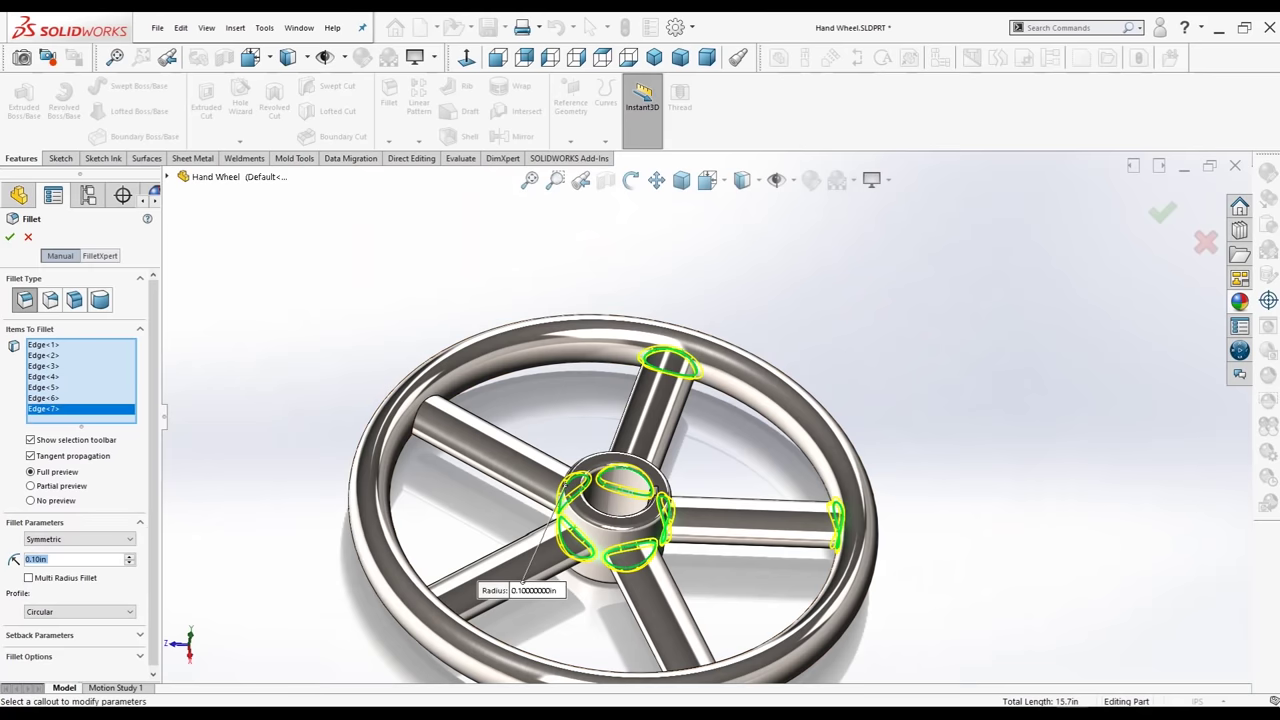
{"action": "mouse_move", "coordinate": [668, 362]}
{"action": "middle_mouse_down"}
{"action": "mouse_move", "coordinate": [425, 405]}
{"action": "mouse_move", "coordinate": [480, 430]}
{"action": "mouse_move", "coordinate": [410, 560]}
{"action": "middle_mouse_up"}
{"action": "left_click", "coordinate": [410, 412]}
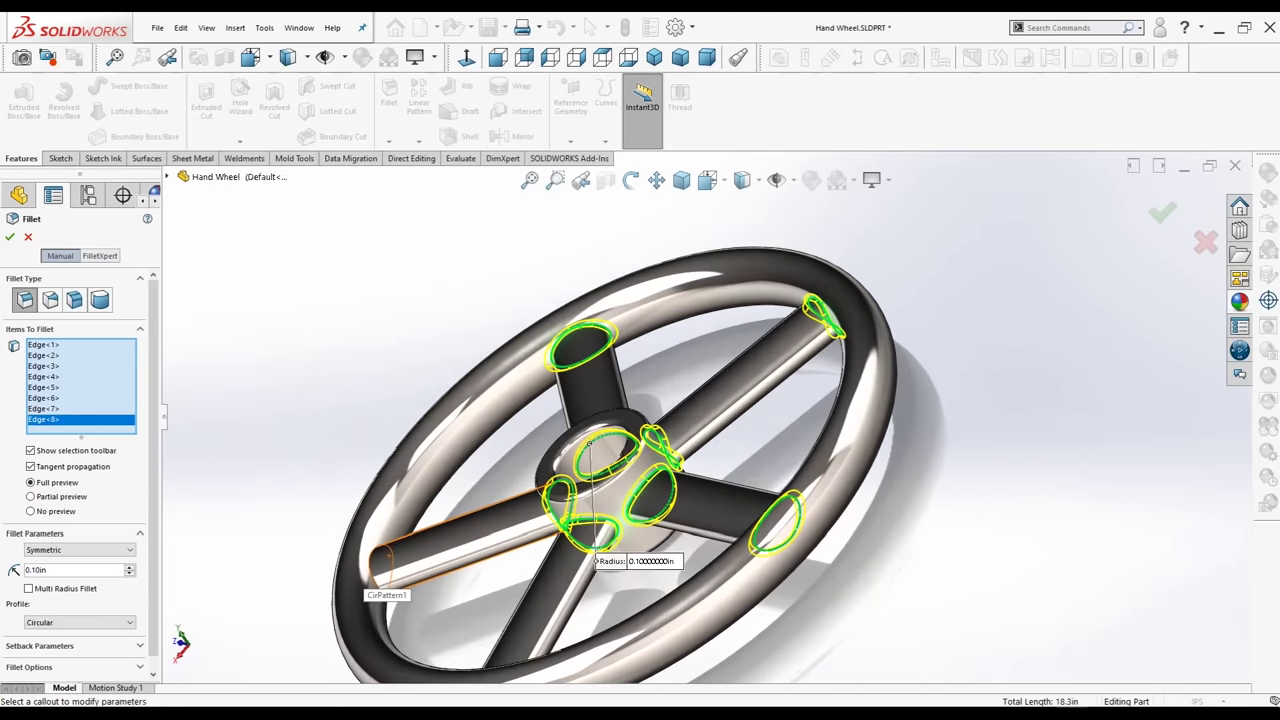
{"action": "scroll", "coordinate": [410, 560], "scroll_direction": "down", "scroll_amount": 2}
{"action": "scroll", "coordinate": [410, 560], "scroll_direction": "down", "scroll_amount": 1}
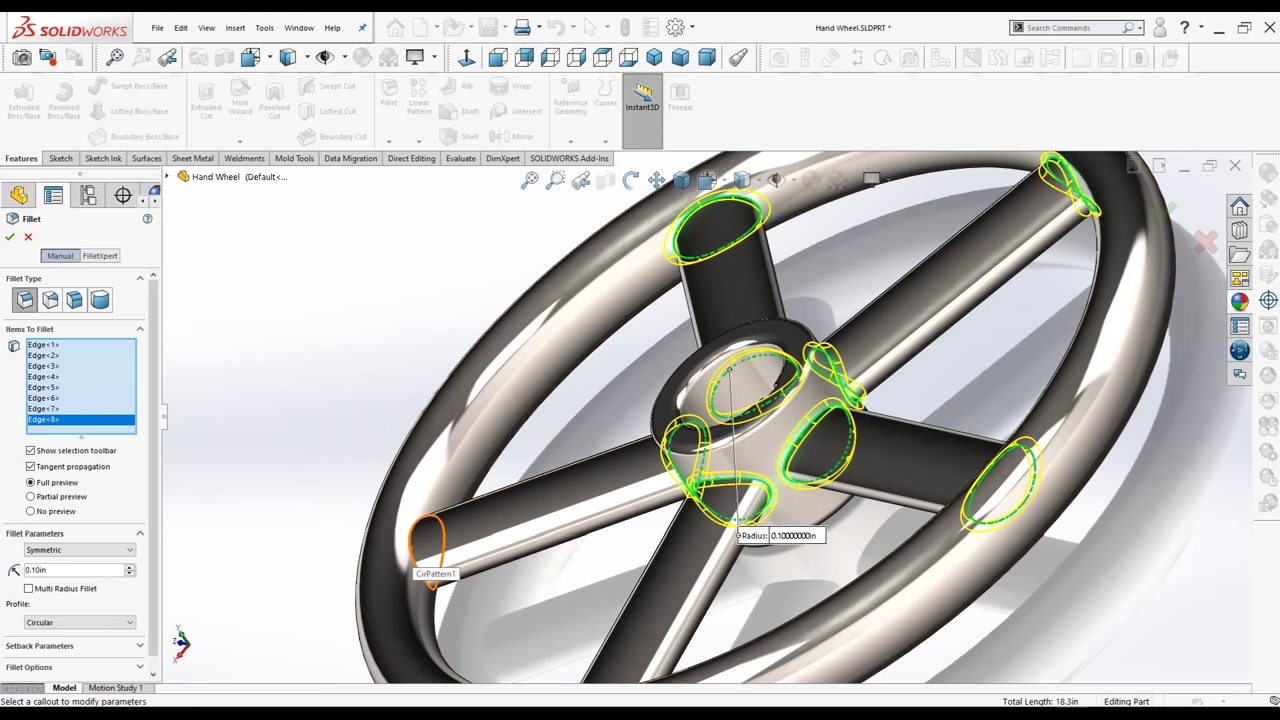
{"action": "left_click", "coordinate": [422, 552]}
{"action": "scroll", "coordinate": [703, 419], "scroll_direction": "up", "scroll_amount": 3}
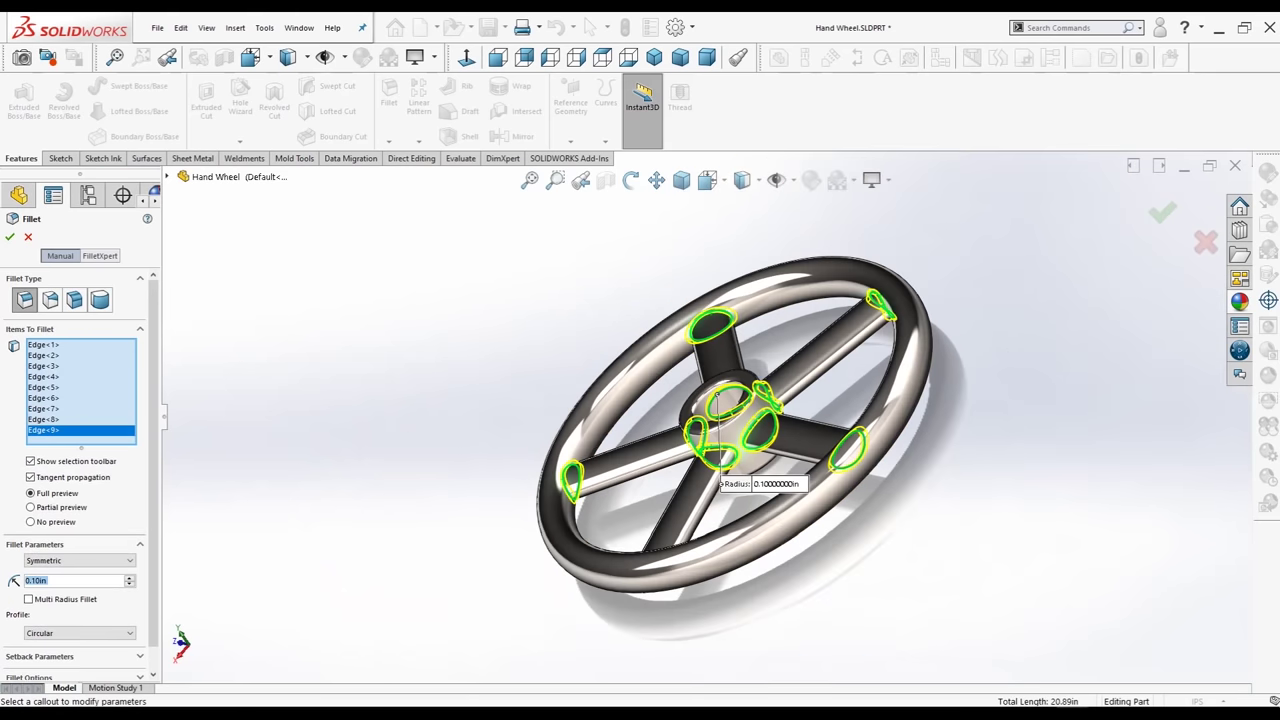
{"action": "middle_click_drag", "start_coordinate": [688, 368], "coordinate": [500, 424]}
{"action": "scroll", "coordinate": [500, 424], "scroll_direction": "down", "scroll_amount": 3}
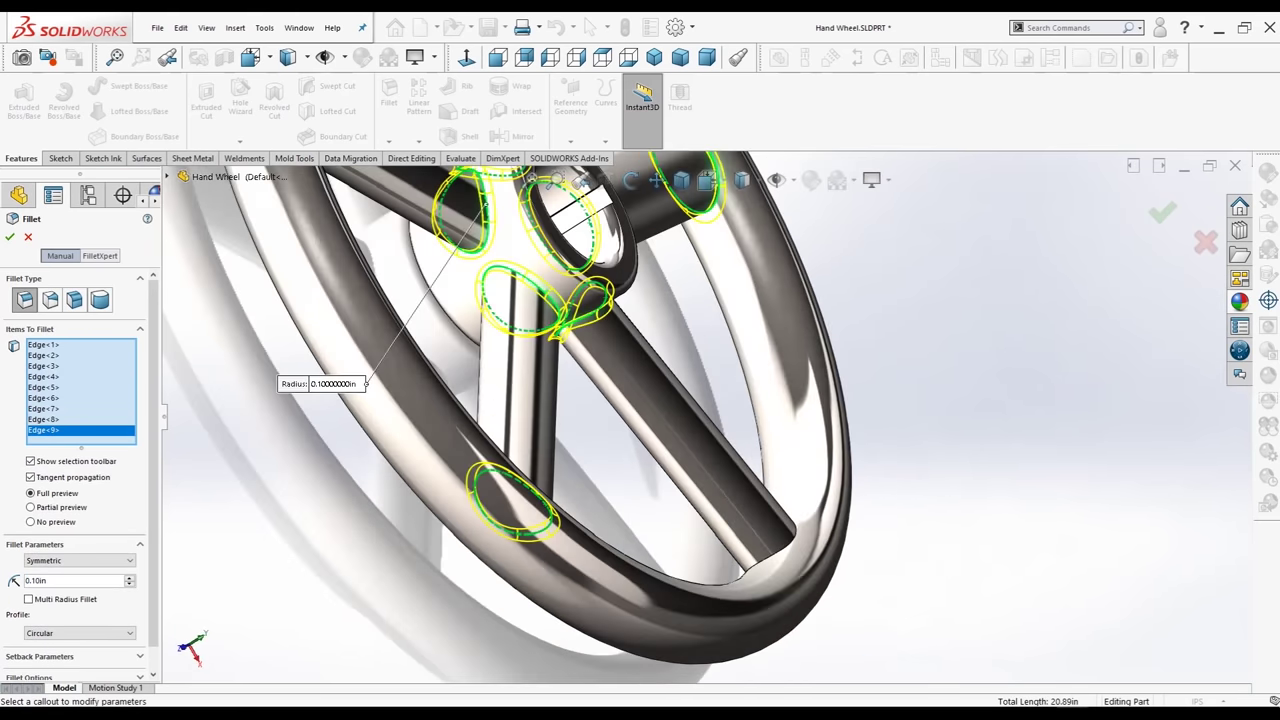
{"action": "left_click", "coordinate": [772, 542]}
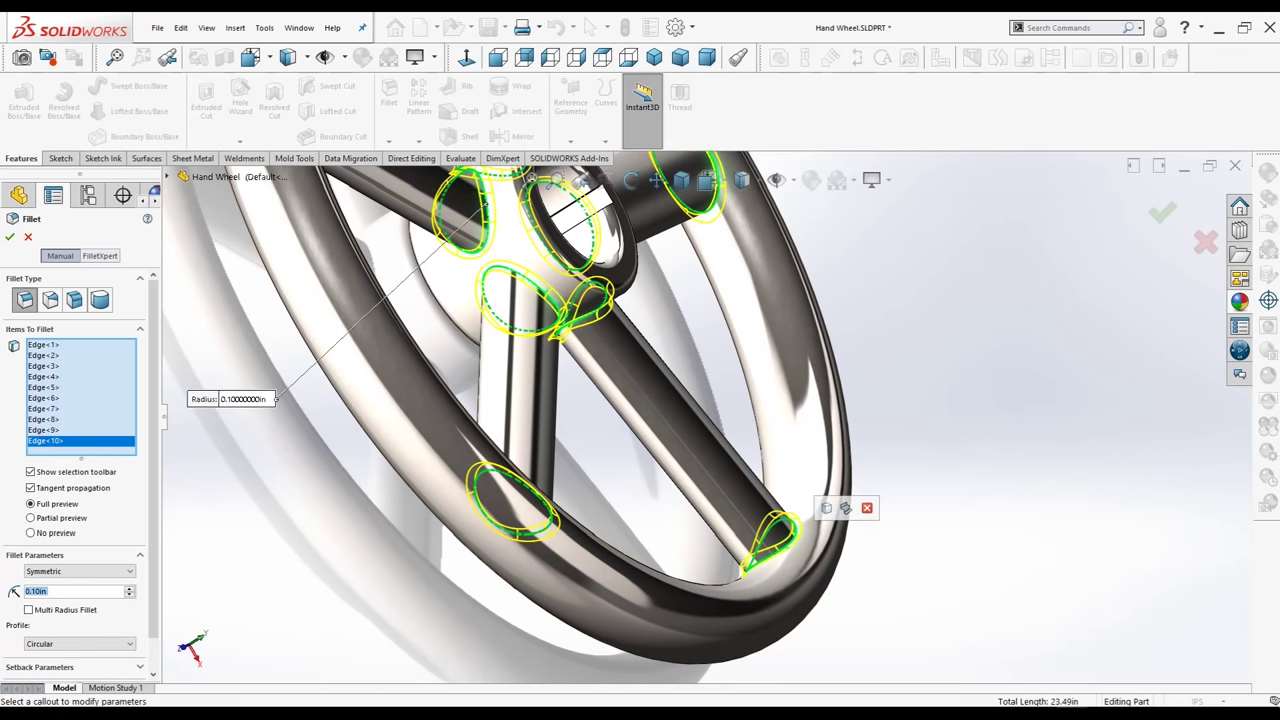
{"action": "scroll", "coordinate": [702, 410], "scroll_direction": "up", "scroll_amount": 4}
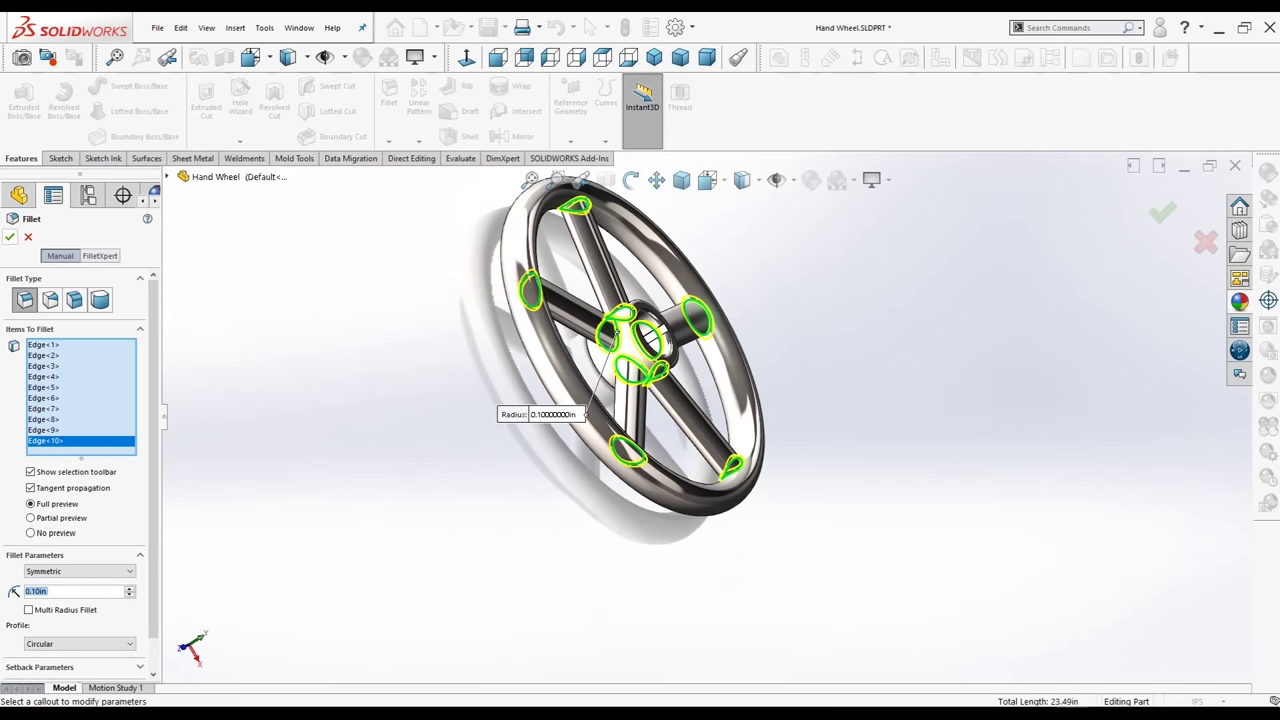
{"action": "left_click", "coordinate": [9, 237]}
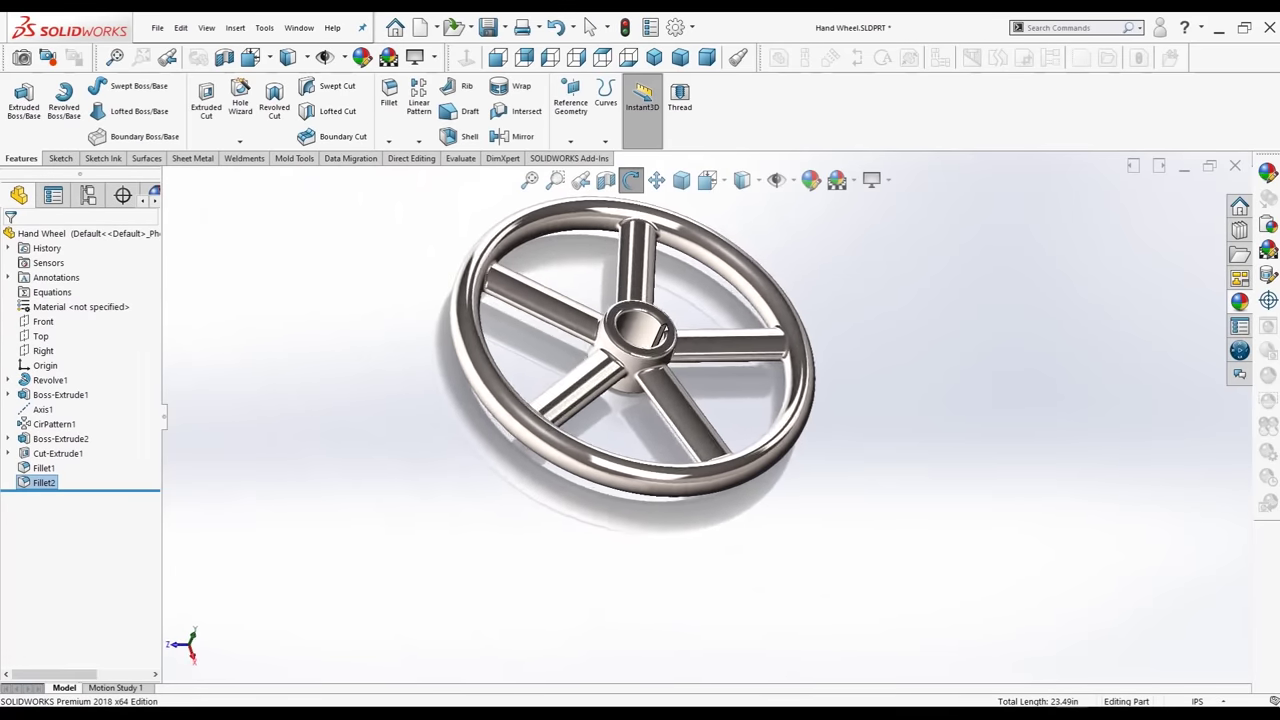
{"action": "key", "text": "Escape"}
{"action": "scroll", "coordinate": [688, 395], "scroll_direction": "down", "scroll_amount": 3}
{"action": "scroll", "coordinate": [688, 395], "scroll_direction": "down", "scroll_amount": 3}
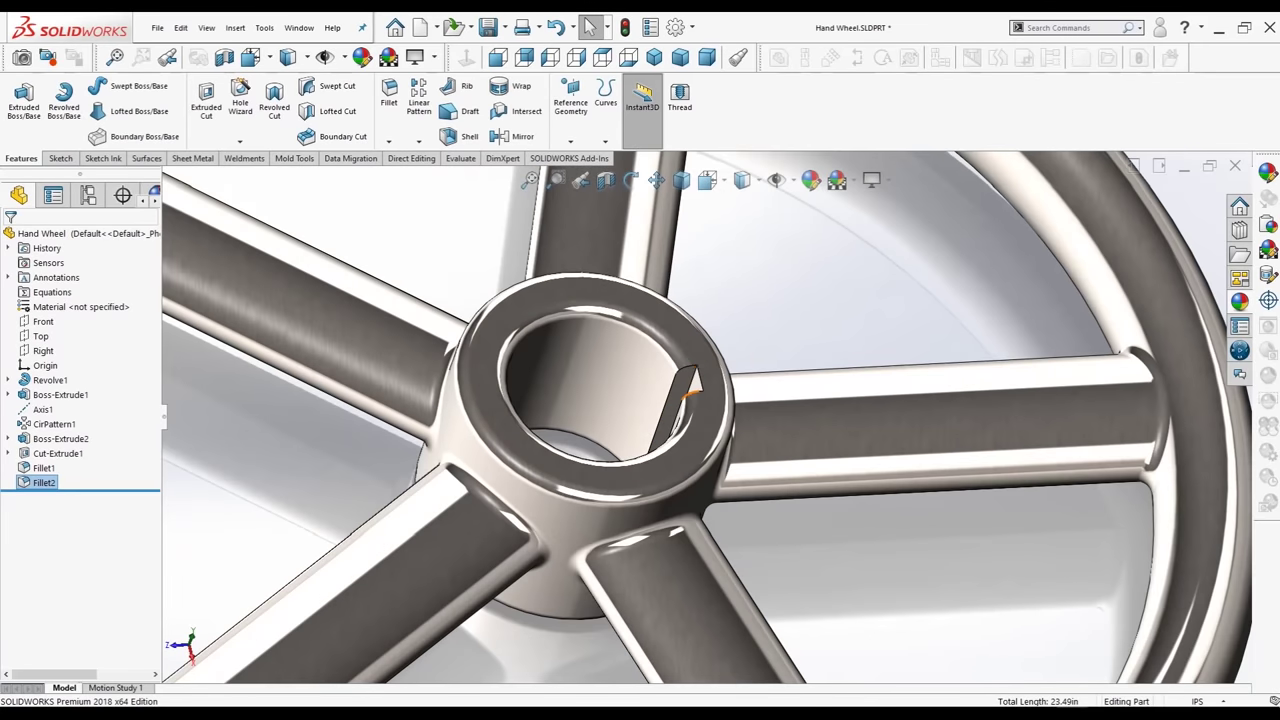
{"action": "scroll", "coordinate": [690, 395], "scroll_direction": "up", "scroll_amount": 2}
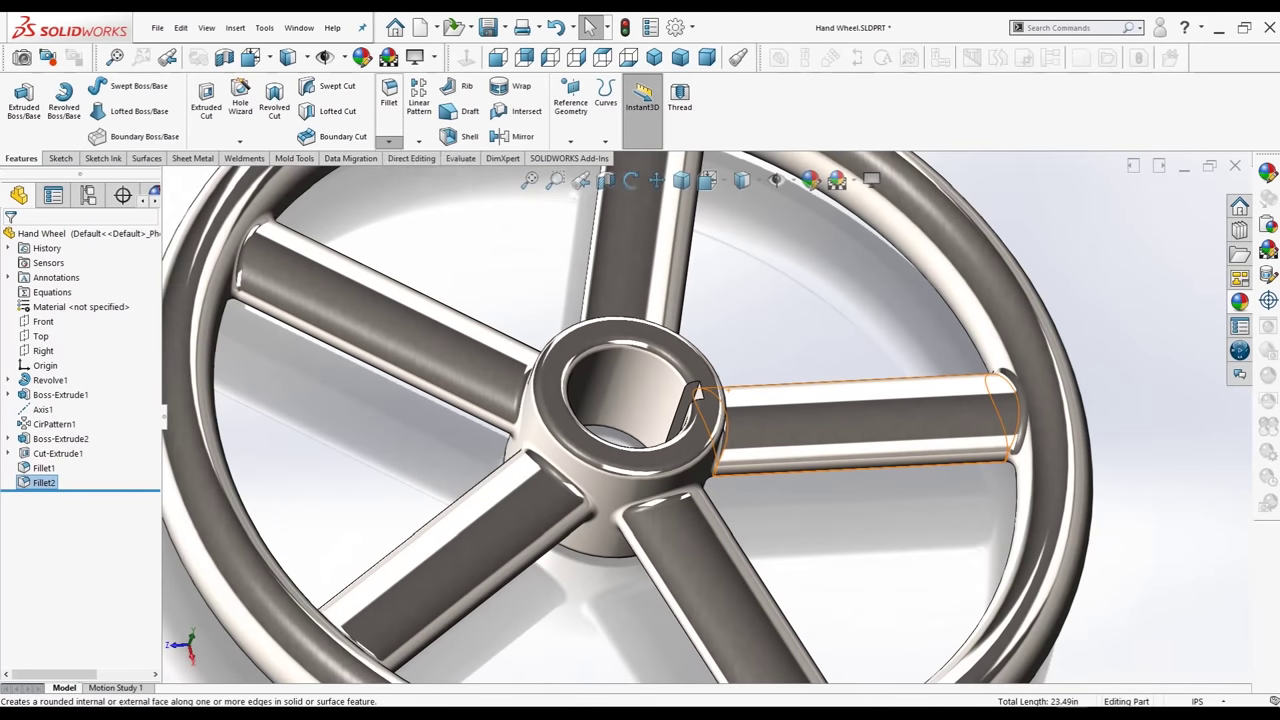
- Fillet the three keyway edges inside the hub bore at 0.10in, creating Fillet3
{"action": "left_click", "coordinate": [389, 95]}
{"action": "scroll", "coordinate": [728, 430], "scroll_direction": "down", "scroll_amount": 2}
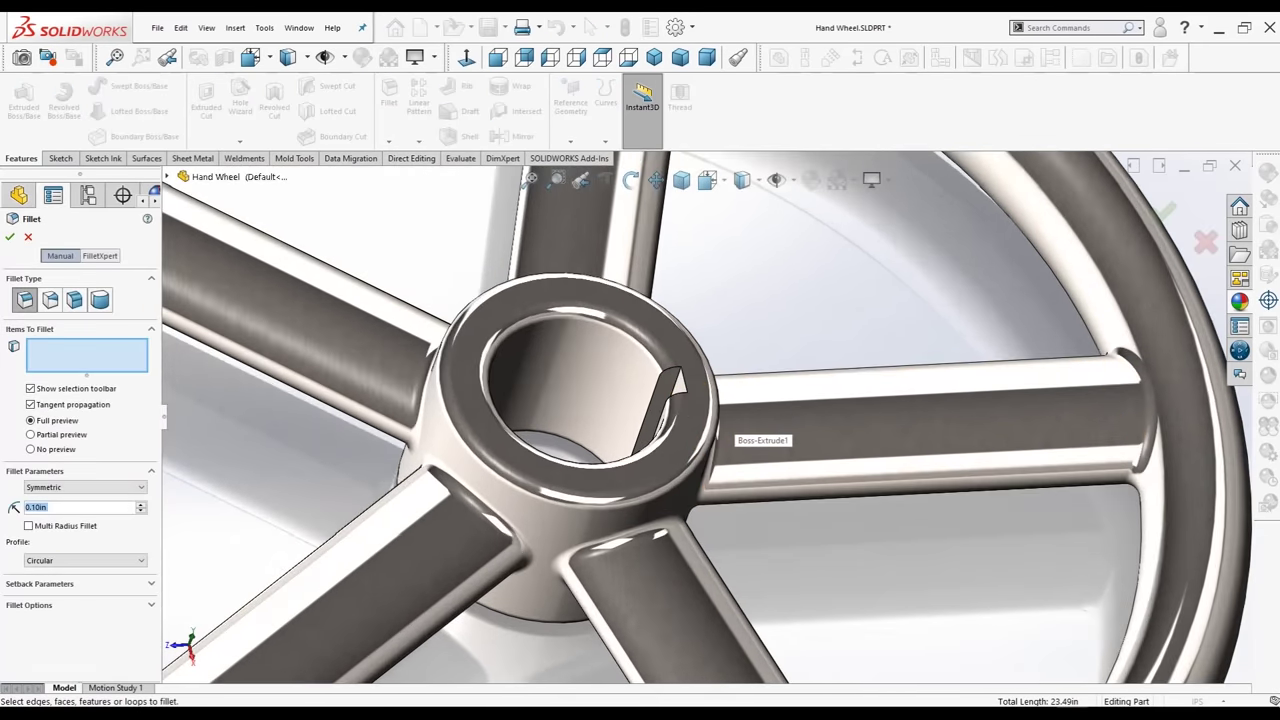
{"action": "middle_click_drag", "start_coordinate": [730, 432], "coordinate": [780, 470]}
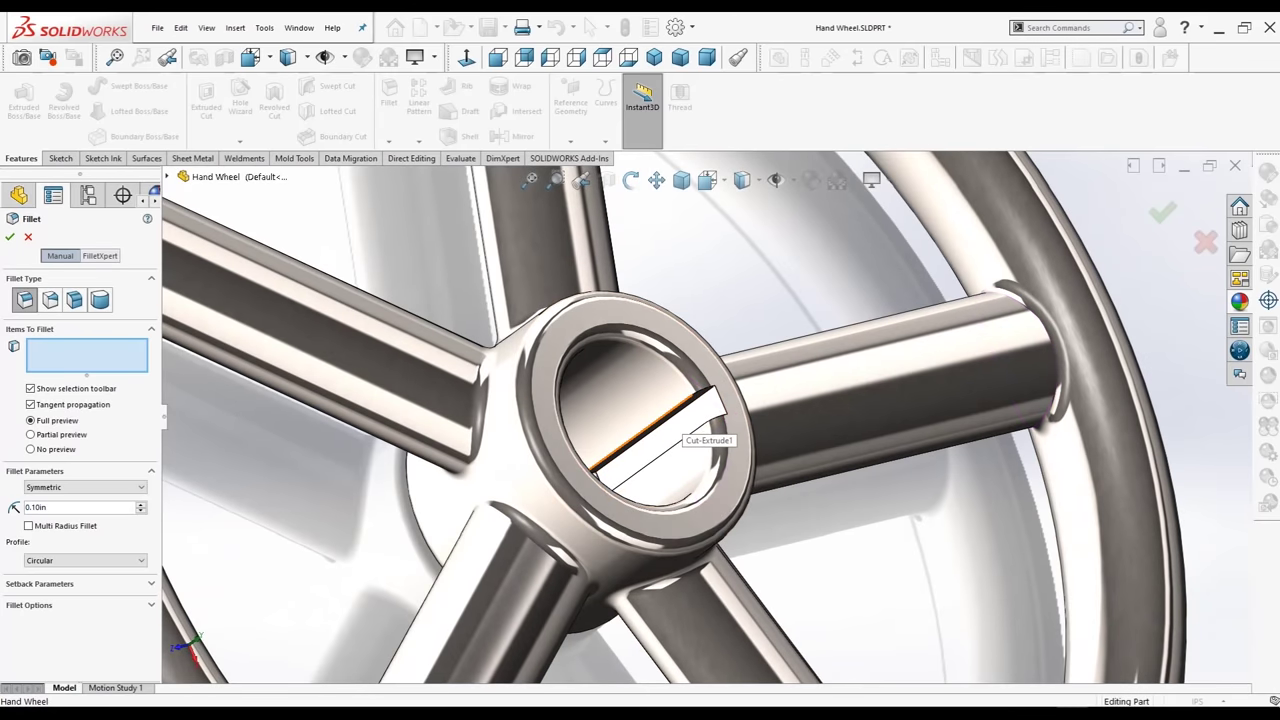
{"action": "middle_click_drag", "start_coordinate": [700, 432], "coordinate": [698, 440]}
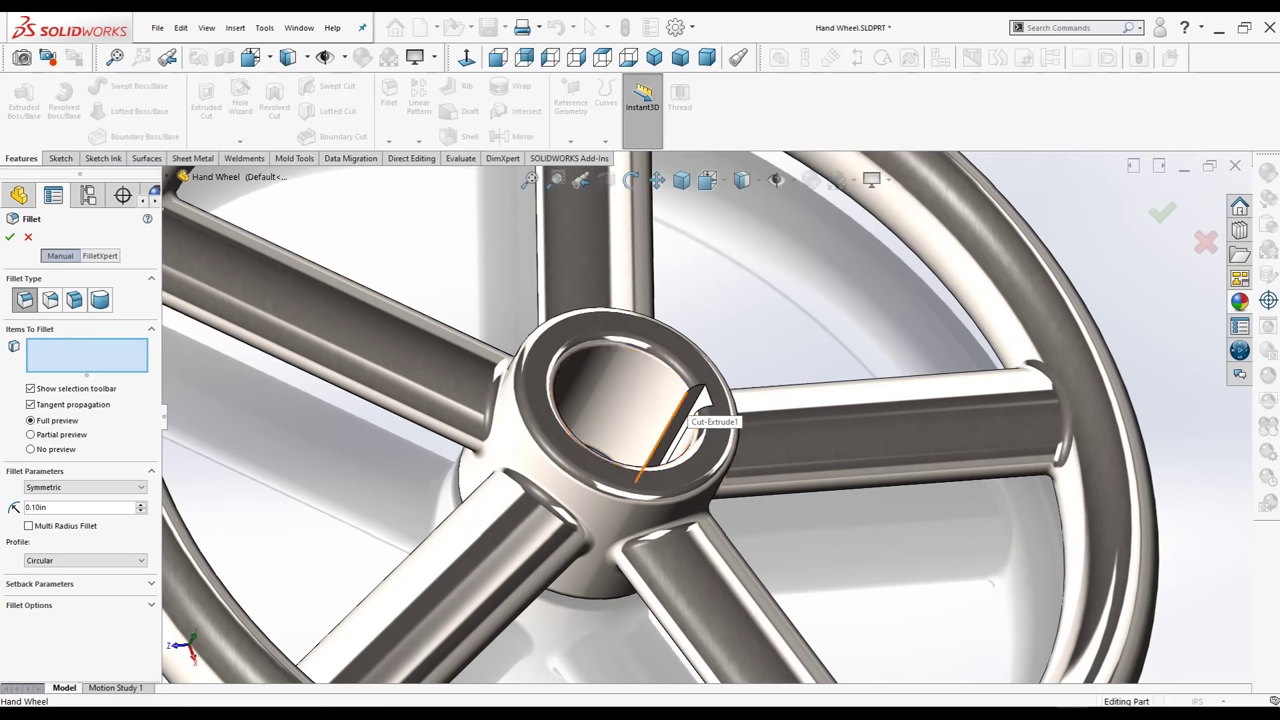
{"action": "left_click", "coordinate": [690, 410]}
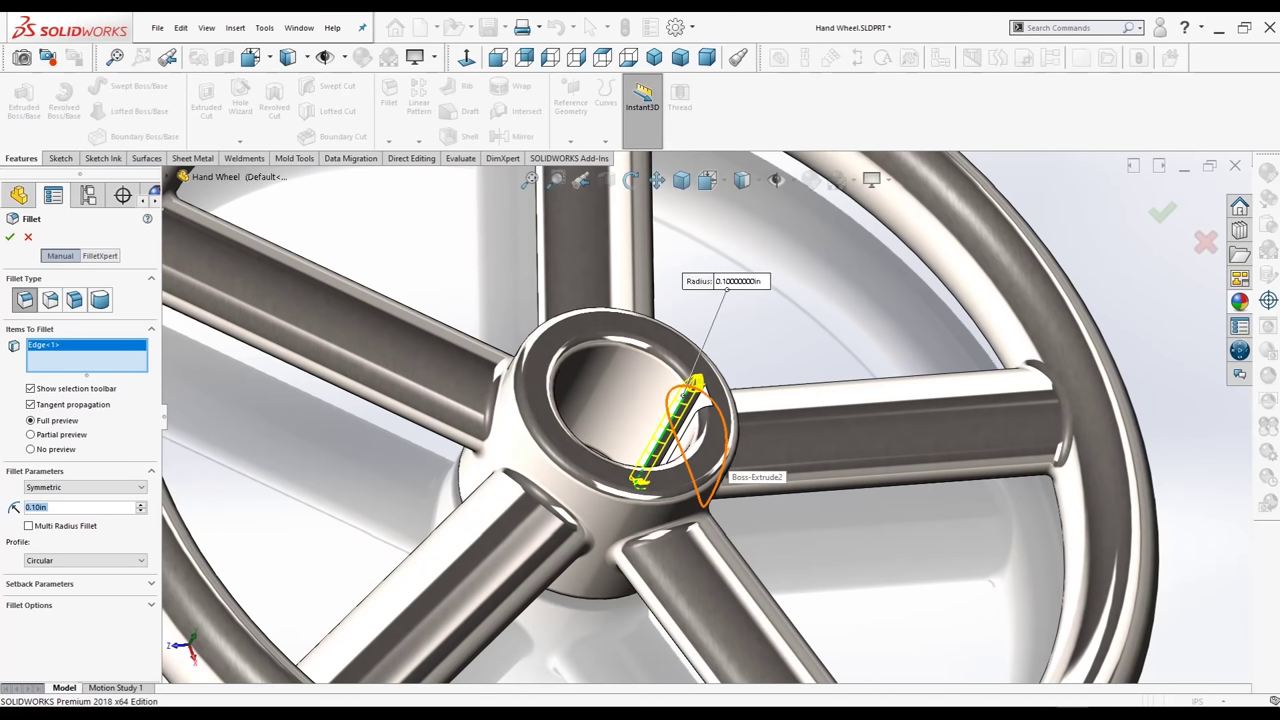
{"action": "middle_click_drag", "start_coordinate": [690, 410], "coordinate": [735, 407]}
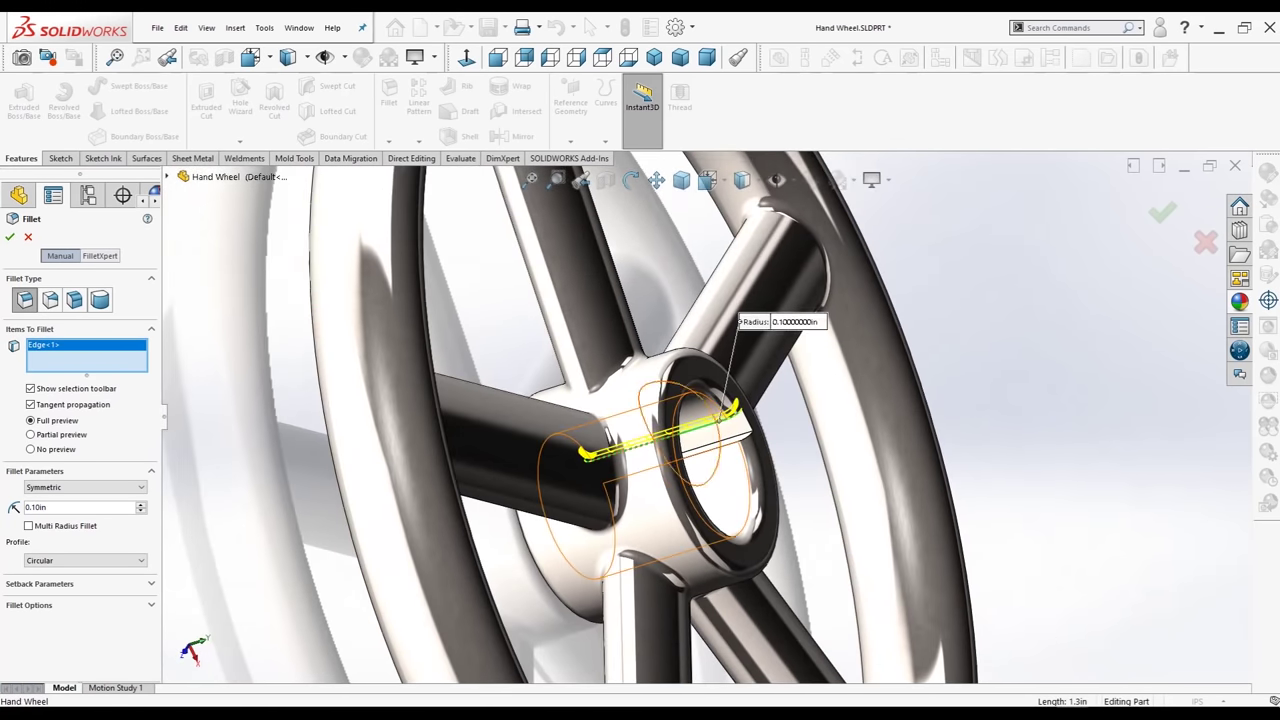
{"action": "left_click", "coordinate": [745, 481]}
{"action": "middle_click_drag", "start_coordinate": [745, 481], "coordinate": [745, 500]}
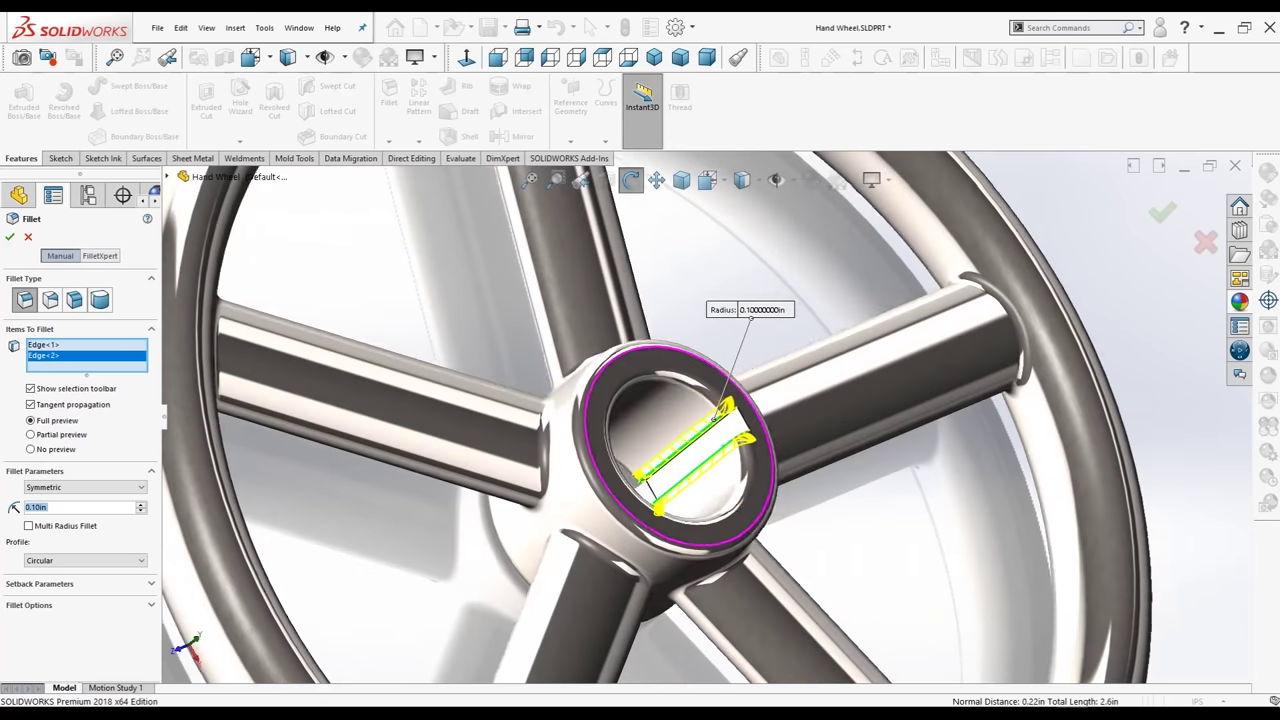
{"action": "left_click", "coordinate": [745, 440]}
{"action": "scroll", "coordinate": [700, 425], "scroll_direction": "up", "scroll_amount": 5}
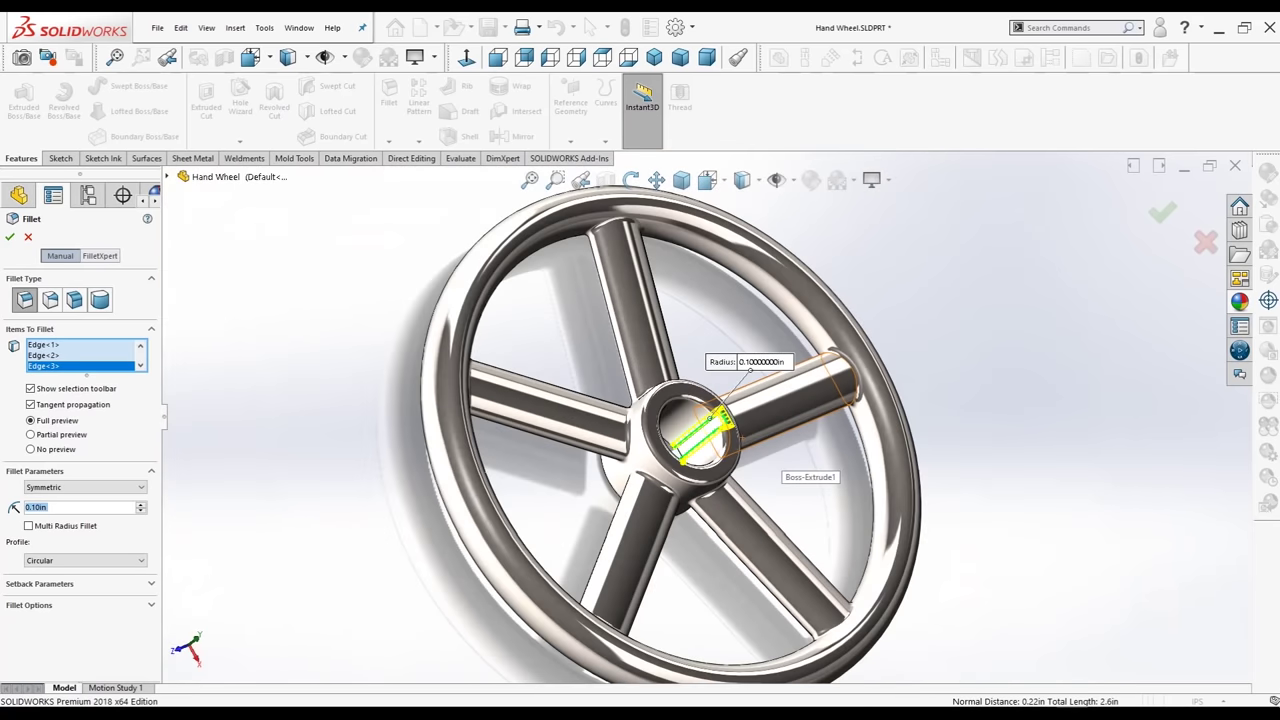
{"action": "mouse_move", "coordinate": [700, 430]}
{"action": "middle_mouse_down"}
{"action": "mouse_move", "coordinate": [700, 505]}
{"action": "mouse_move", "coordinate": [712, 376]}
{"action": "mouse_move", "coordinate": [718, 428]}
{"action": "mouse_move", "coordinate": [740, 445]}
{"action": "mouse_move", "coordinate": [720, 420]}
{"action": "mouse_move", "coordinate": [735, 435]}
{"action": "mouse_move", "coordinate": [740, 425]}
{"action": "mouse_move", "coordinate": [725, 425]}
{"action": "middle_mouse_up"}
{"action": "key", "text": "Return"}
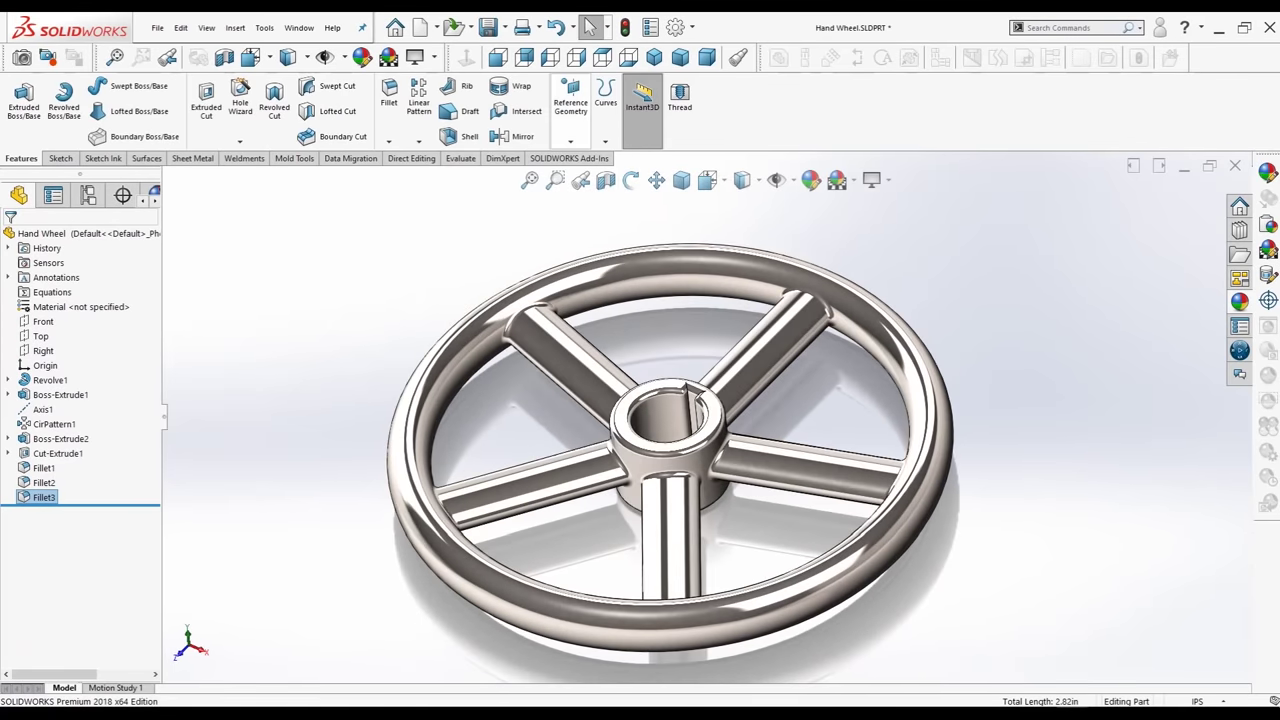
{"action": "left_click", "coordinate": [654, 57]}
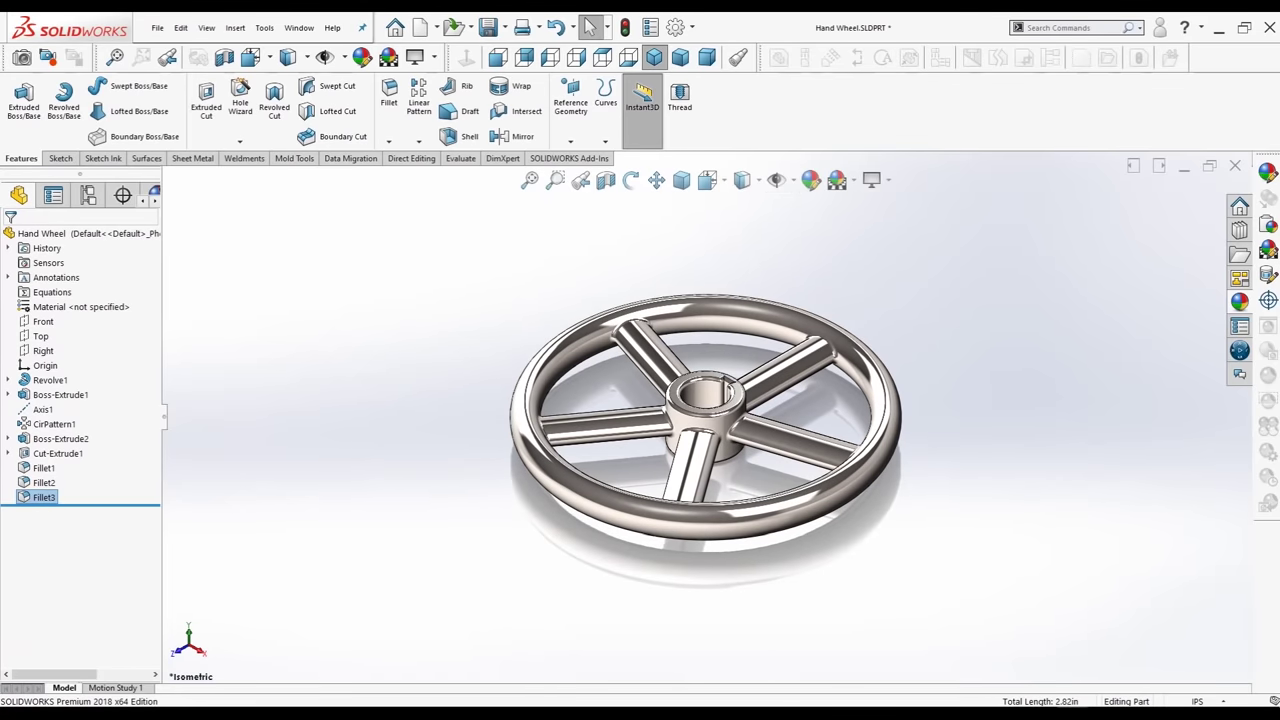
{"action": "left_click", "coordinate": [680, 57]}
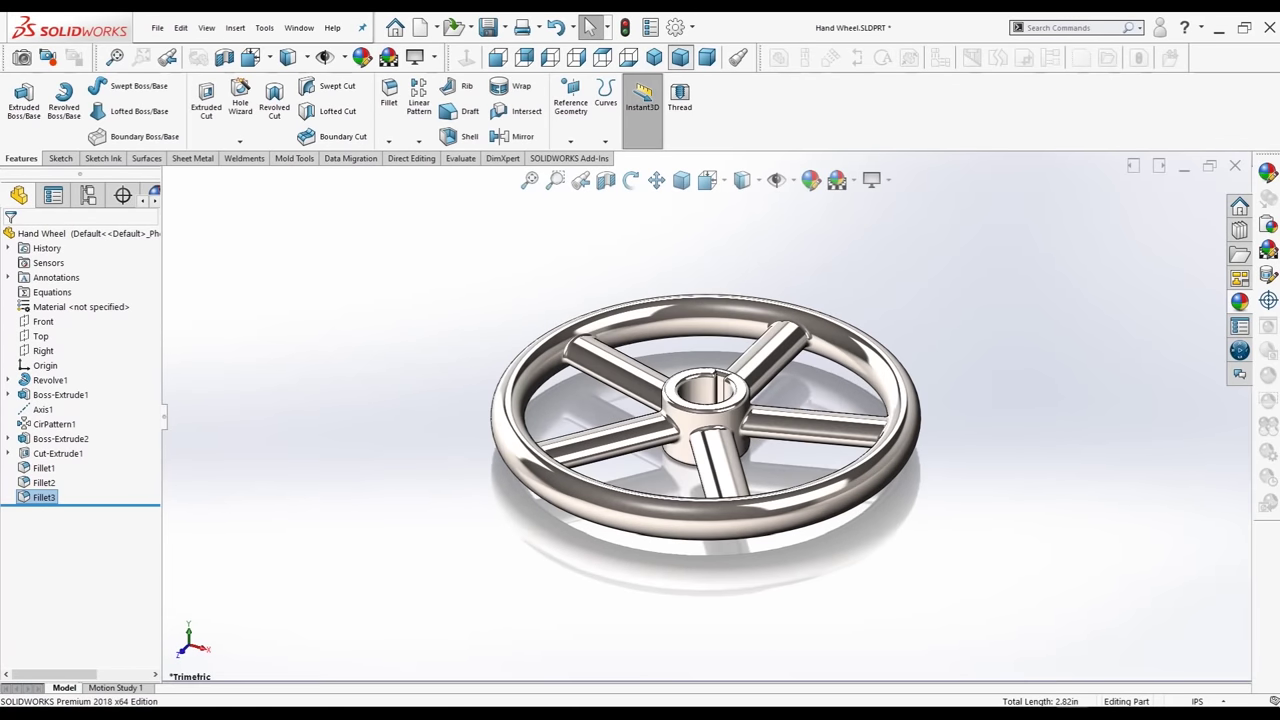
{"action": "left_click", "coordinate": [707, 57]}
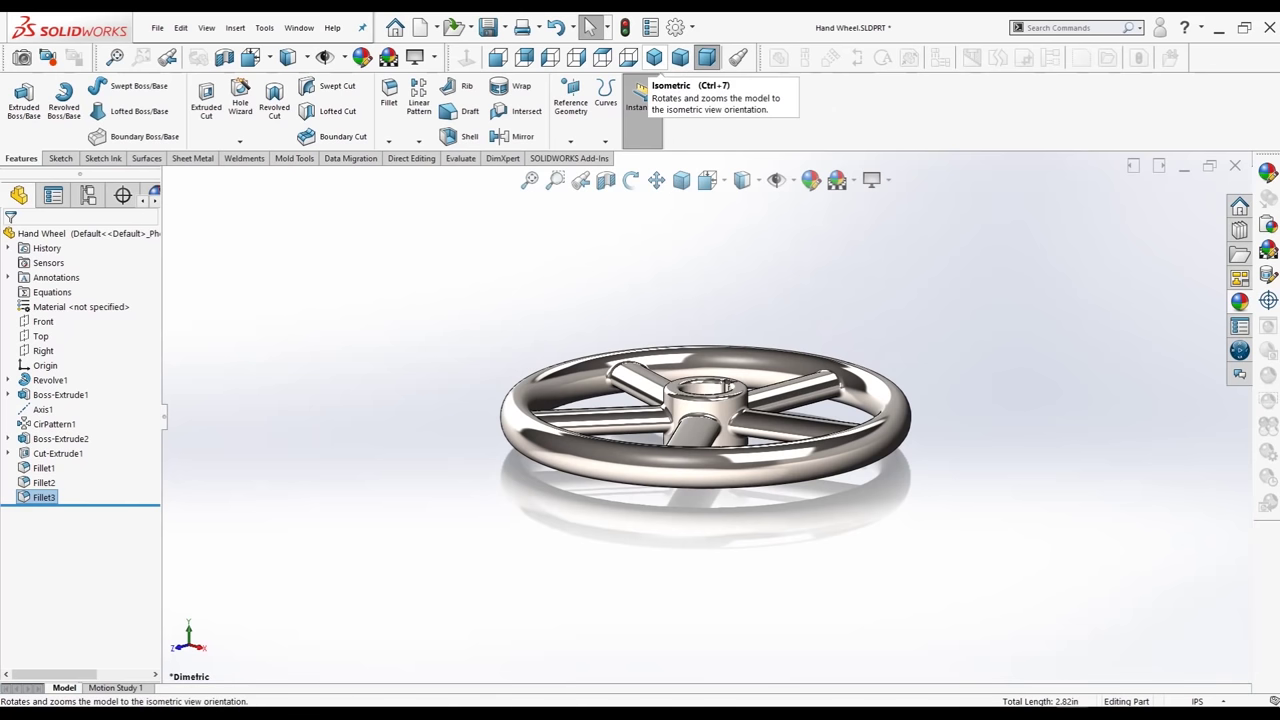
{"action": "left_click", "coordinate": [742, 180]}
{"action": "left_click", "coordinate": [743, 233]}
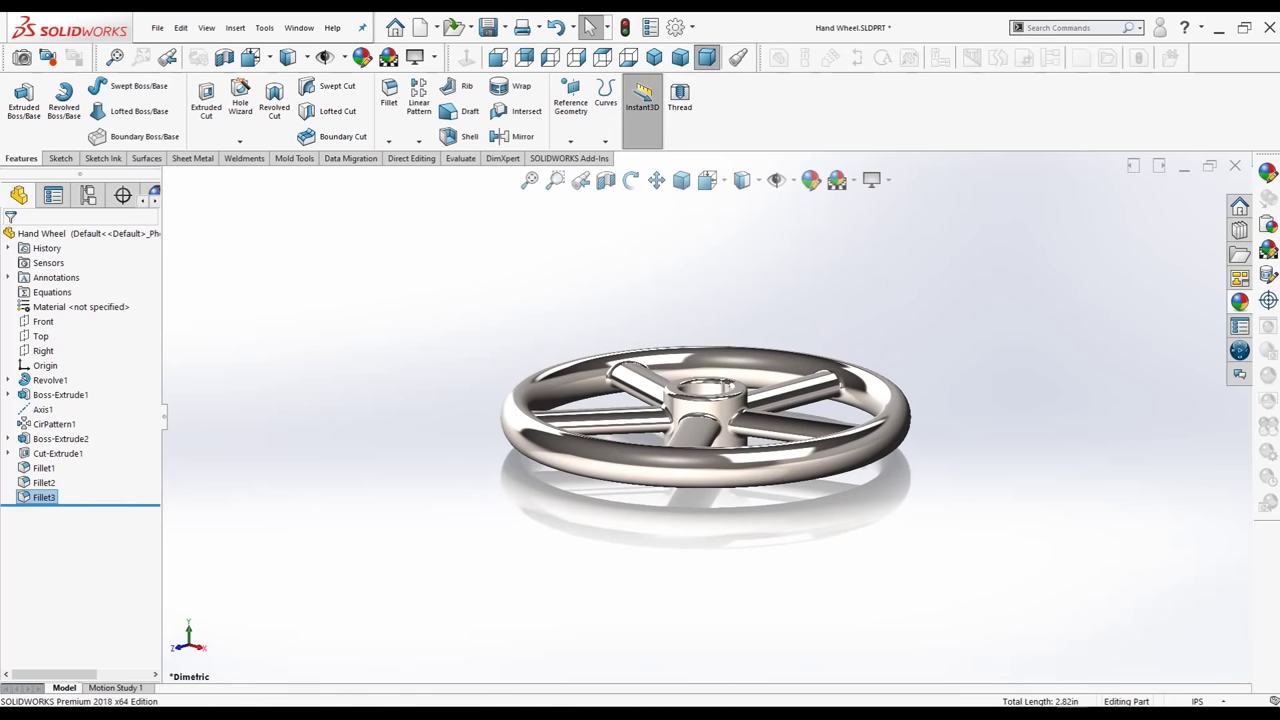
{"action": "middle_click_drag", "start_coordinate": [705, 420], "coordinate": [705, 500]}
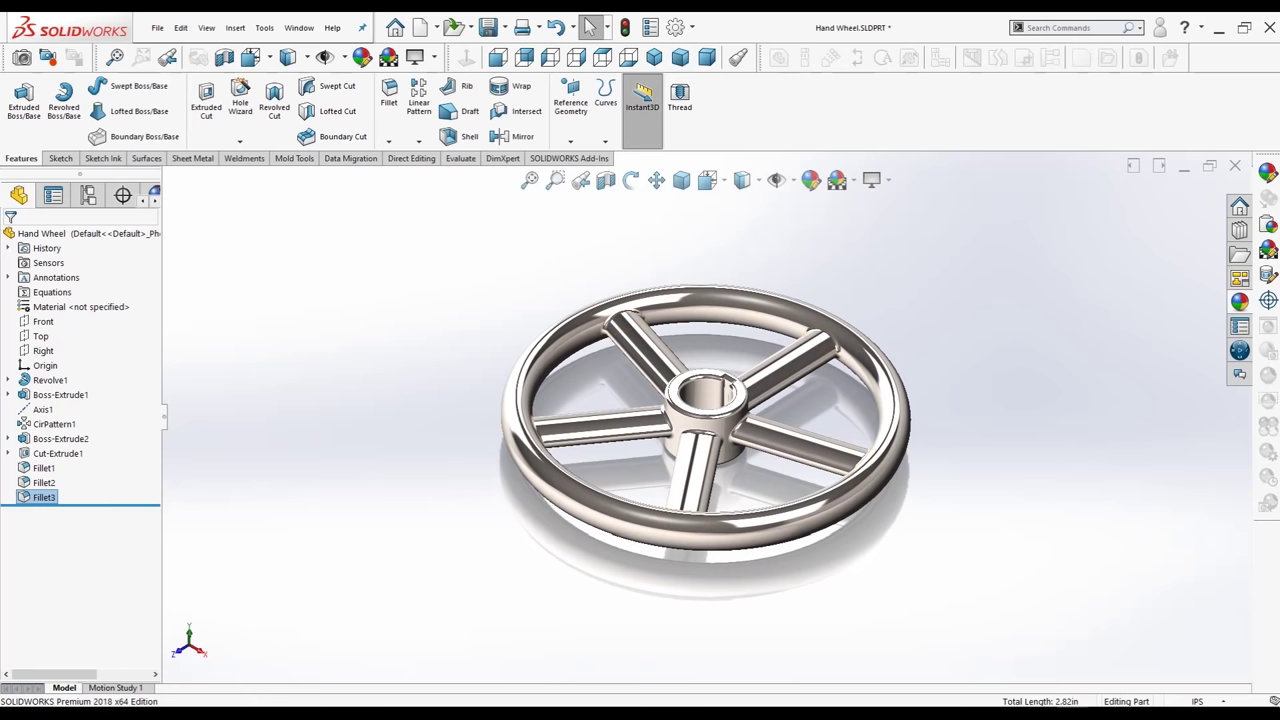
{"action": "key", "text": "ctrl+7"}
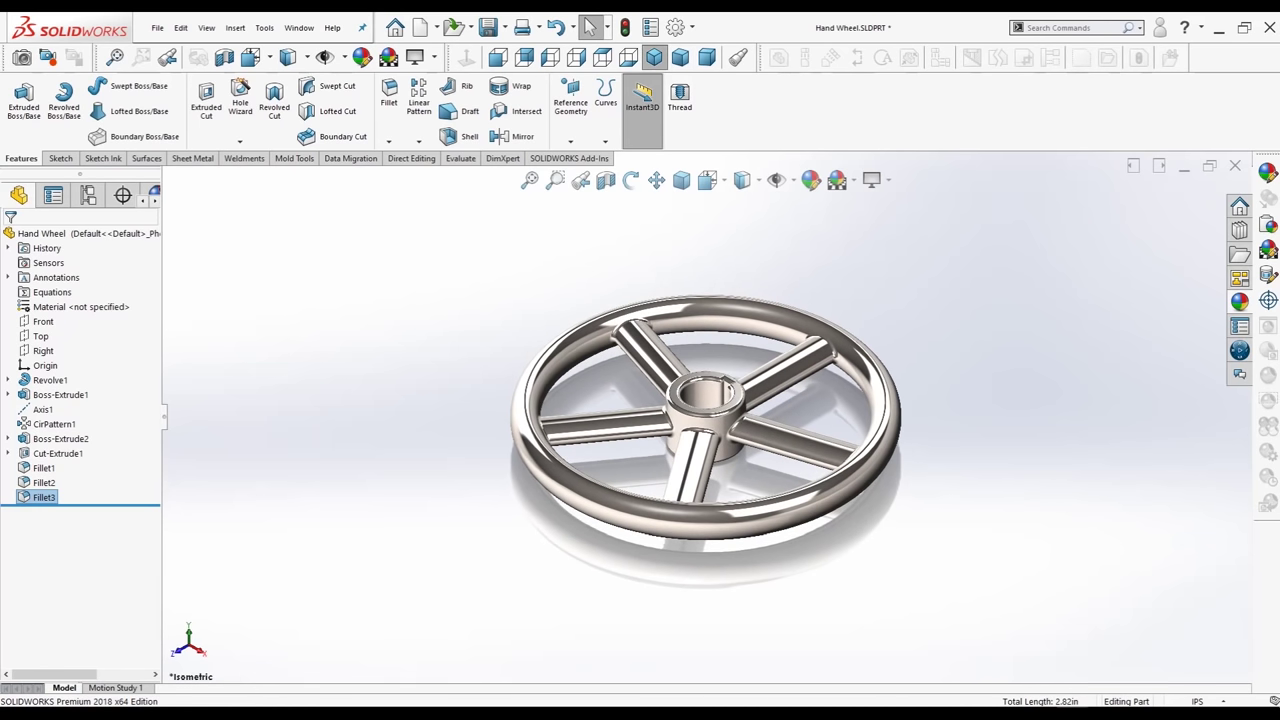